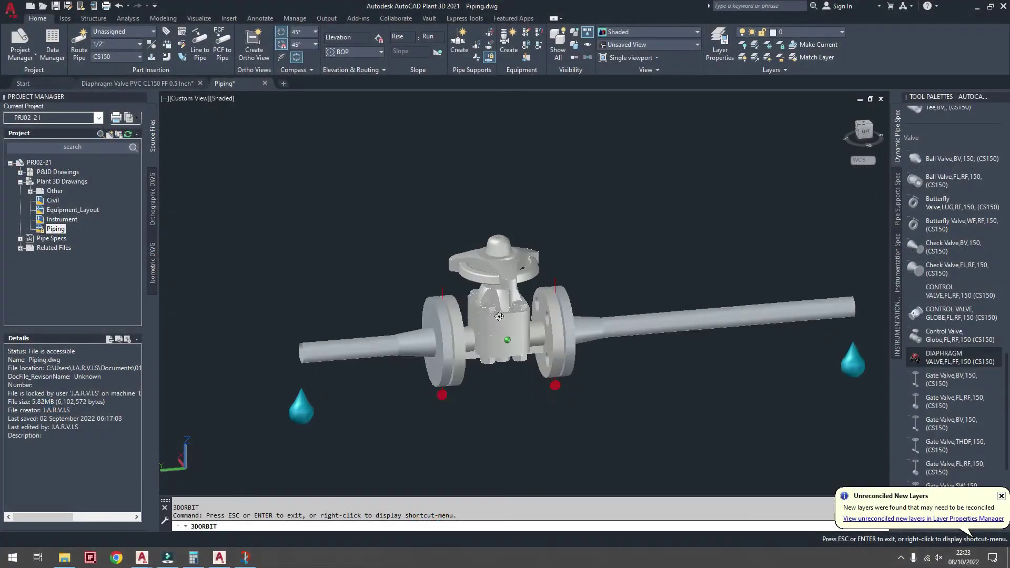
- Orbit the piping model to inspect the diaphragm valve between the pipe flanges
mouse_move(633, 325)
mouse_down()
mouse_move(440, 322)
mouse_move(504, 333)
mouse_up()
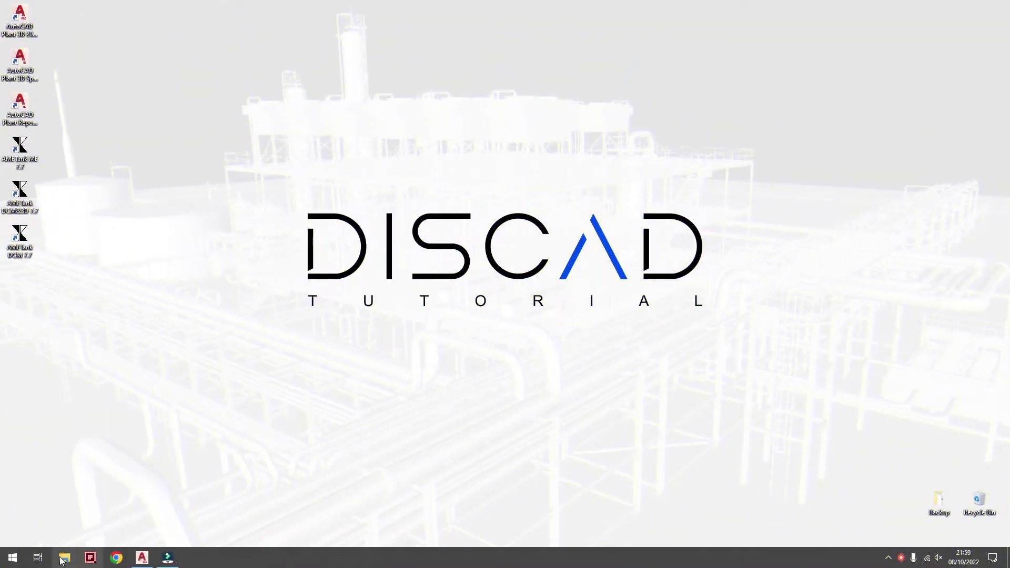
- Copy Diaphragm Valve PVC CL150 FF 0.5 Inch.dwg from Downloads into the AutoCAD Plant 3D 2021 Content folder
click(68, 554)
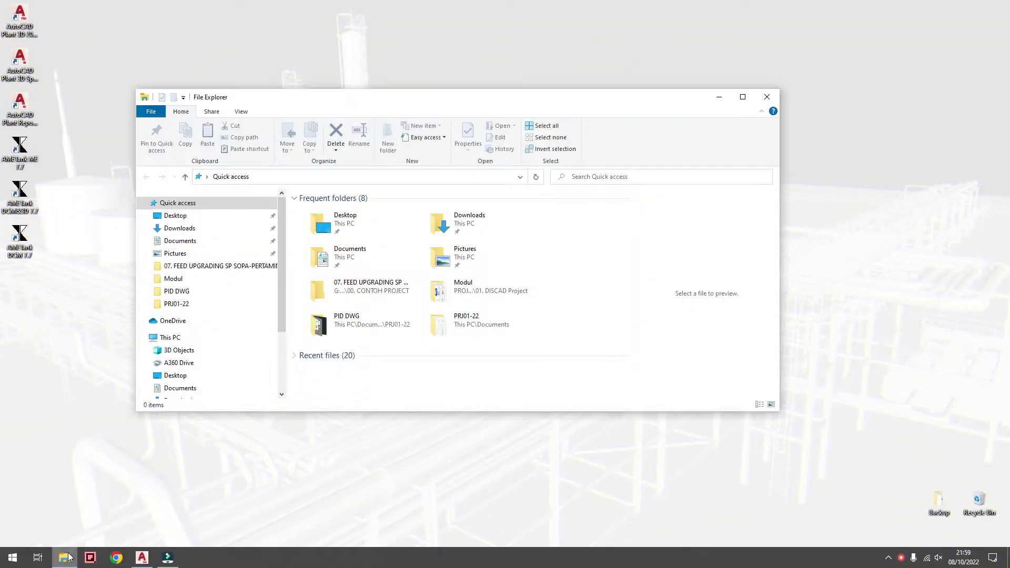
click(188, 234)
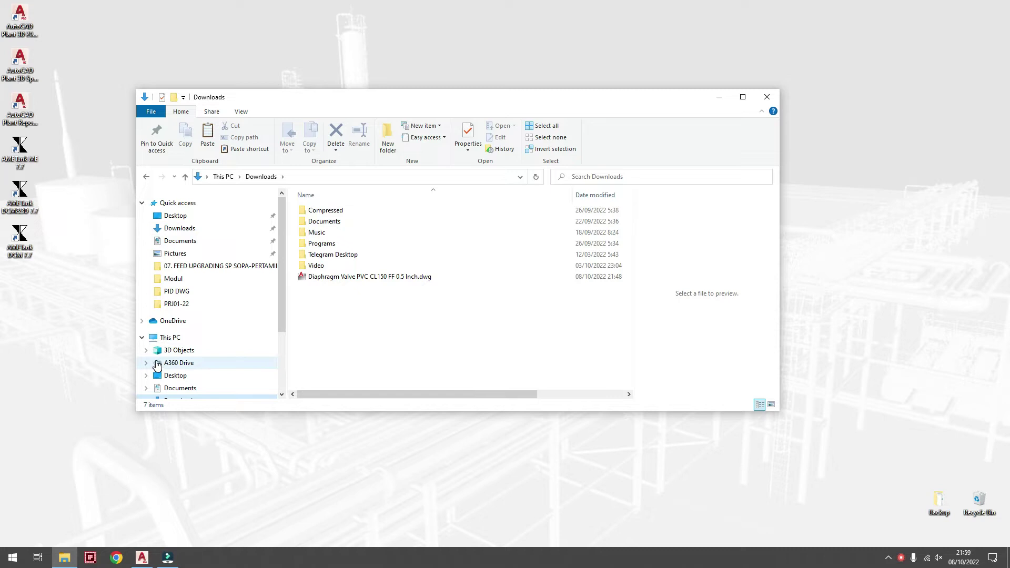
click(367, 277)
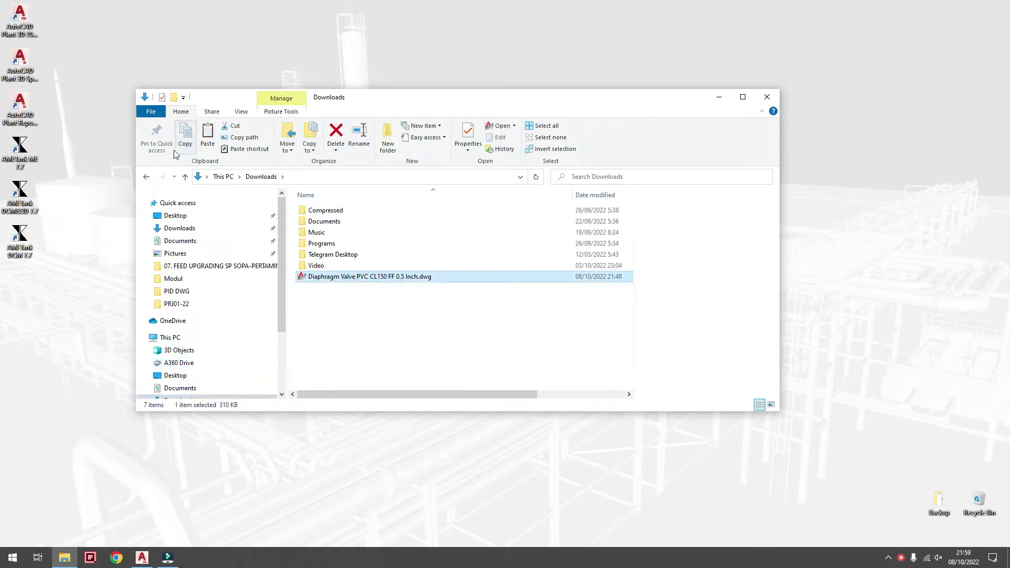
drag(281, 279, 285, 343)
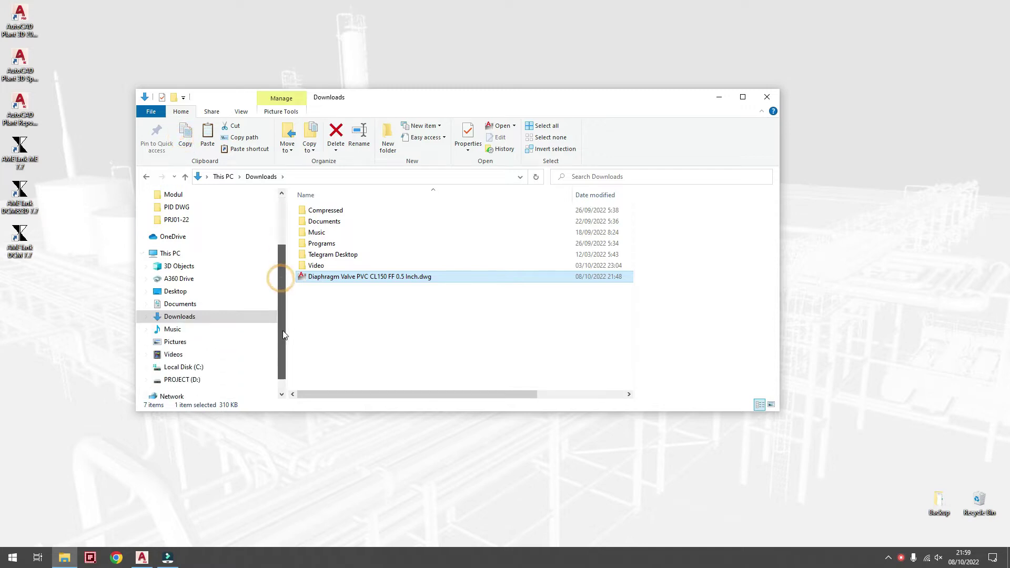
click(184, 354)
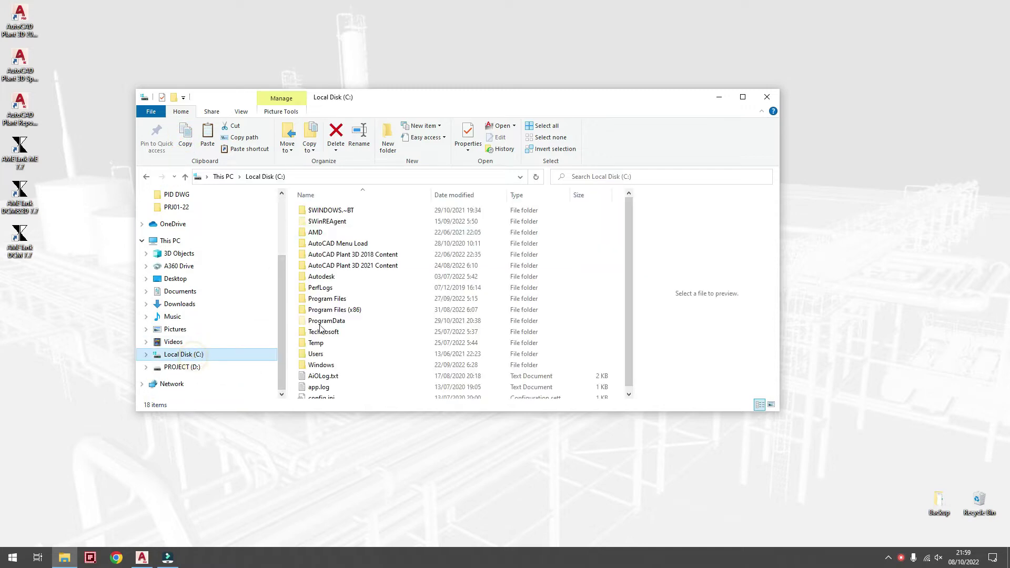
double_click(364, 265)
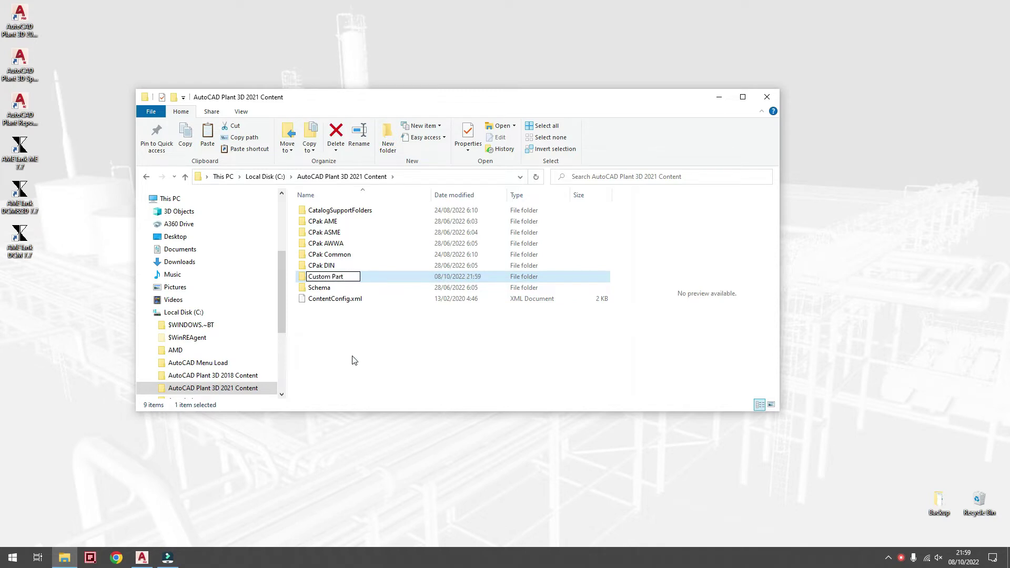
- Create Custom Part\Valve folders, paste the valve drawing there and open it in Plant 3D
key(Return)
key(Return)
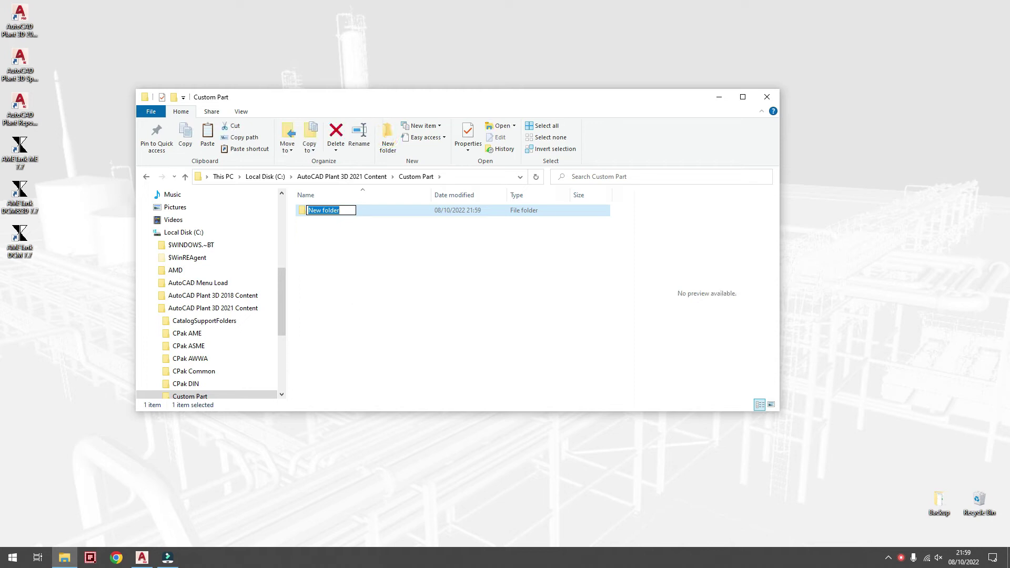
text(Valve)
key(Return)
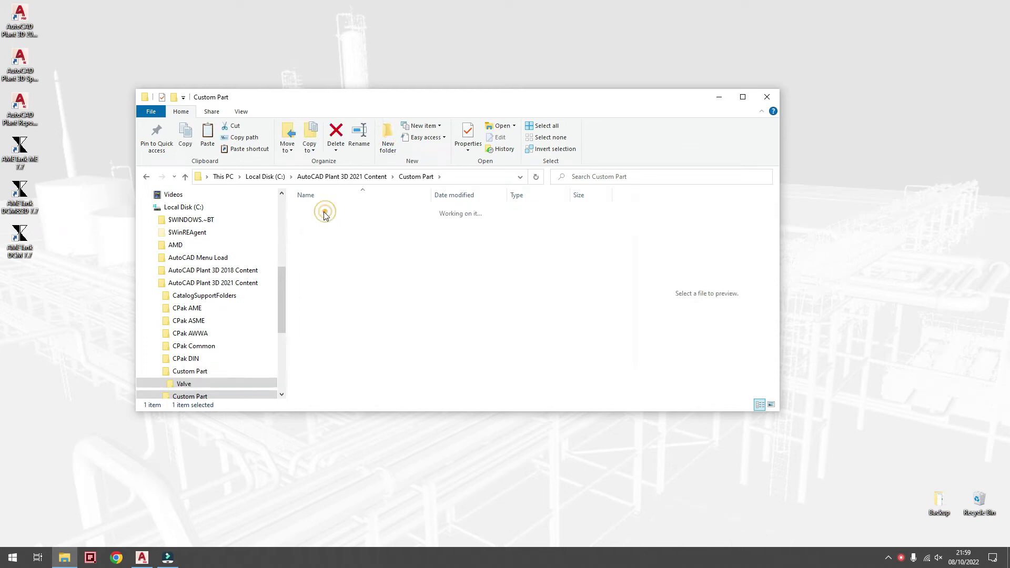
double_click(322, 210)
click(207, 138)
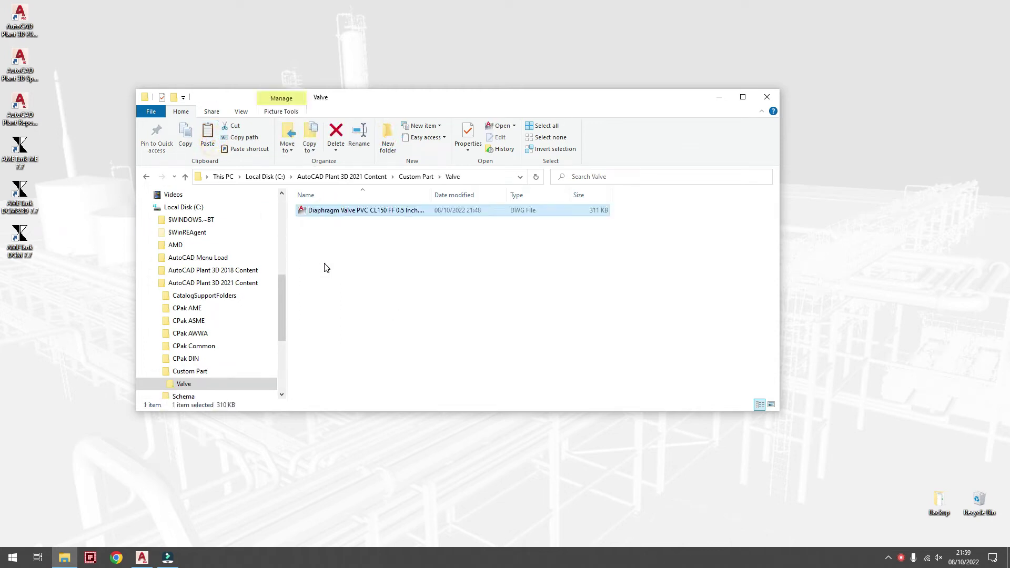
drag(431, 195, 482, 195)
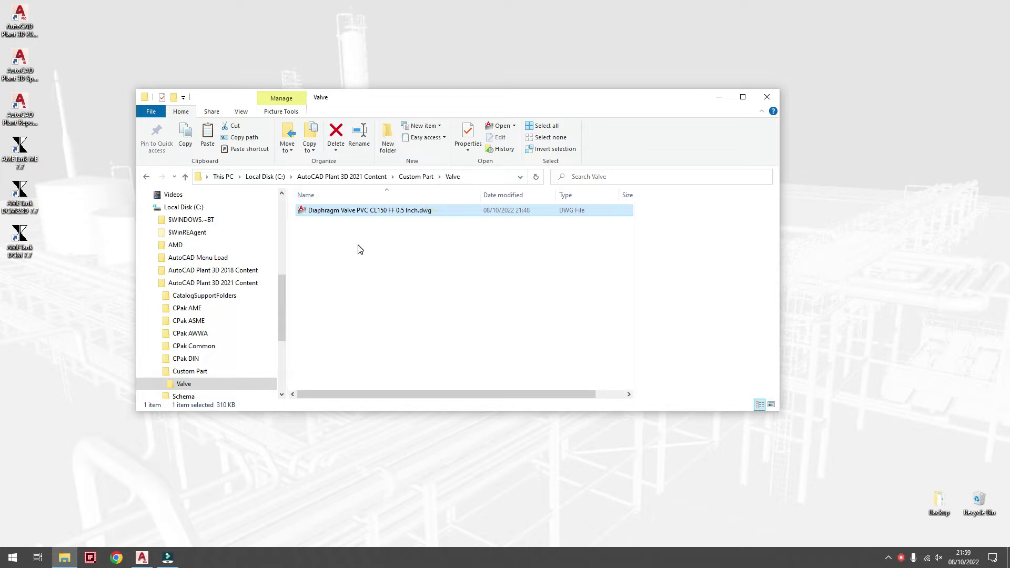
right_click(348, 212)
mouse_move(381, 335)
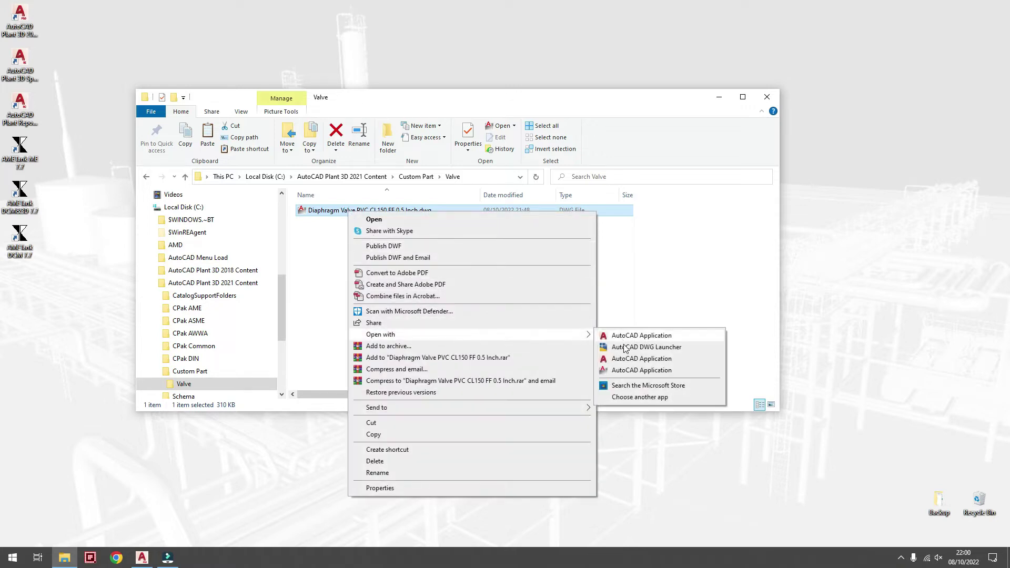
click(625, 349)
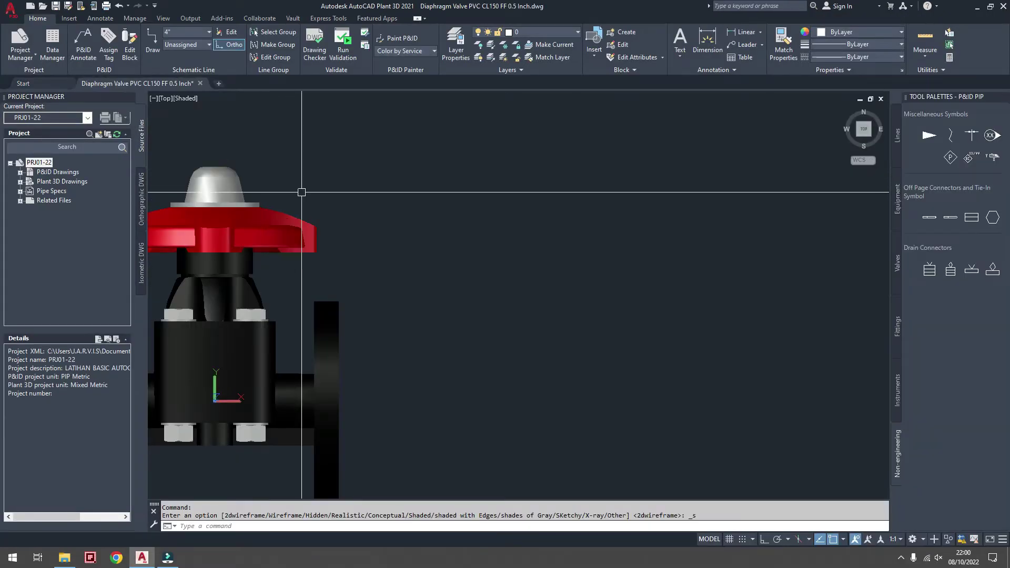
- Orbit the valve into a tilted 3D view, then exit orbit mode
scroll(302, 192, down, 3)
scroll(471, 243, up, 2)
text(o)
key(Return)
mouse_move(472, 243)
mouse_down()
mouse_move(548, 211)
mouse_move(363, 196)
mouse_up()
right_click(364, 196)
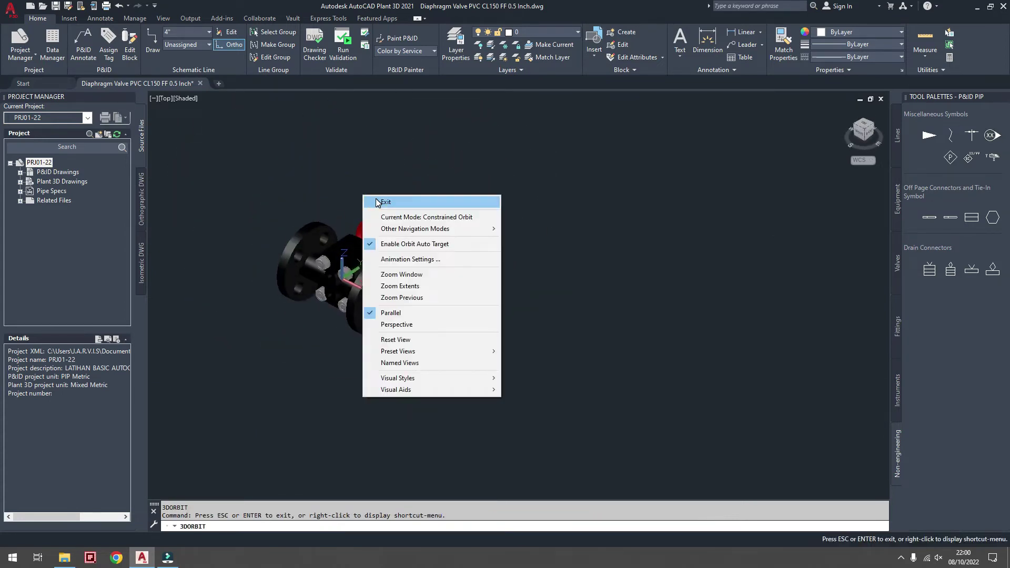
click(377, 203)
- Show the valve in Top view with the 2D Wireframe visual style
click(163, 99)
click(181, 117)
click(185, 99)
click(223, 124)
scroll(417, 334, up, 5)
scroll(242, 237, down, 4)
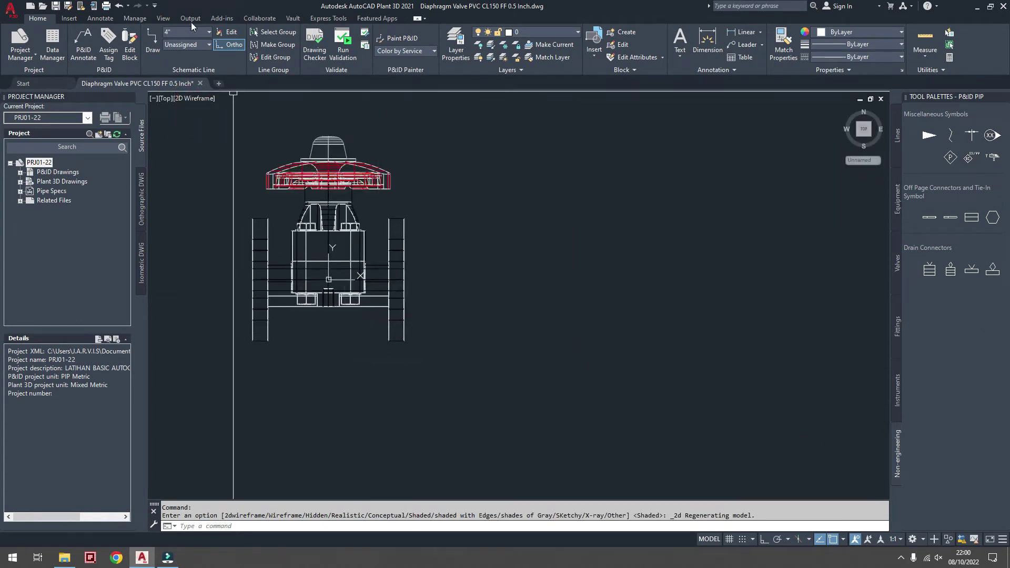
click(257, 19)
- Dimension the flange-face-to-face length as 110, then launch Calculator
click(100, 18)
click(208, 58)
click(253, 280)
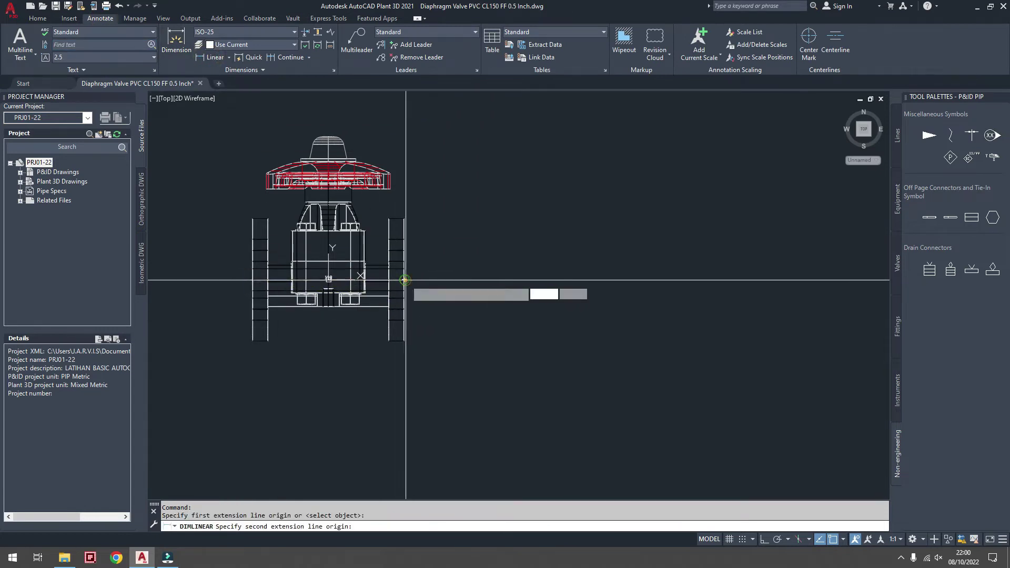
click(404, 280)
click(402, 375)
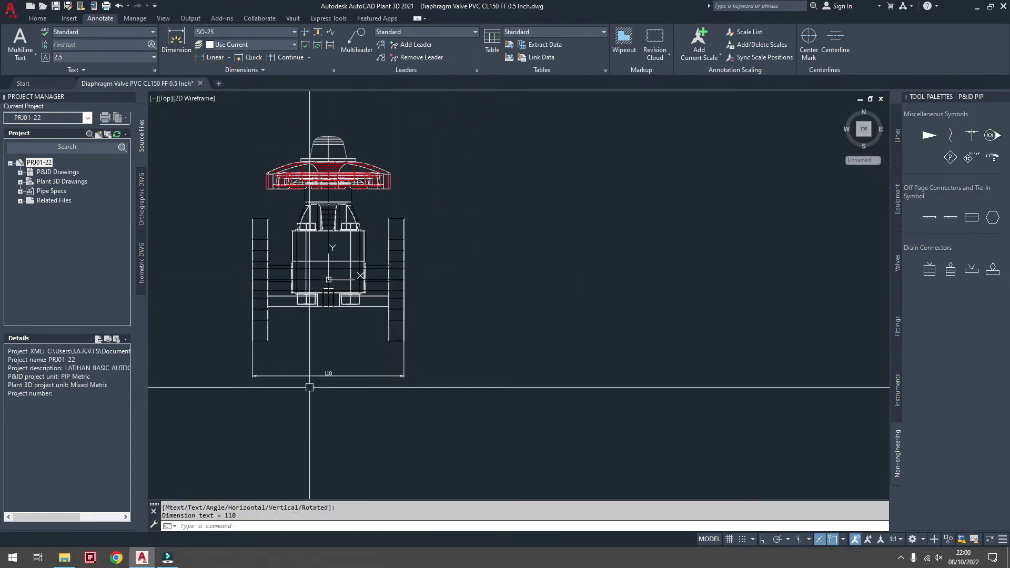
scroll(316, 381, up, 4)
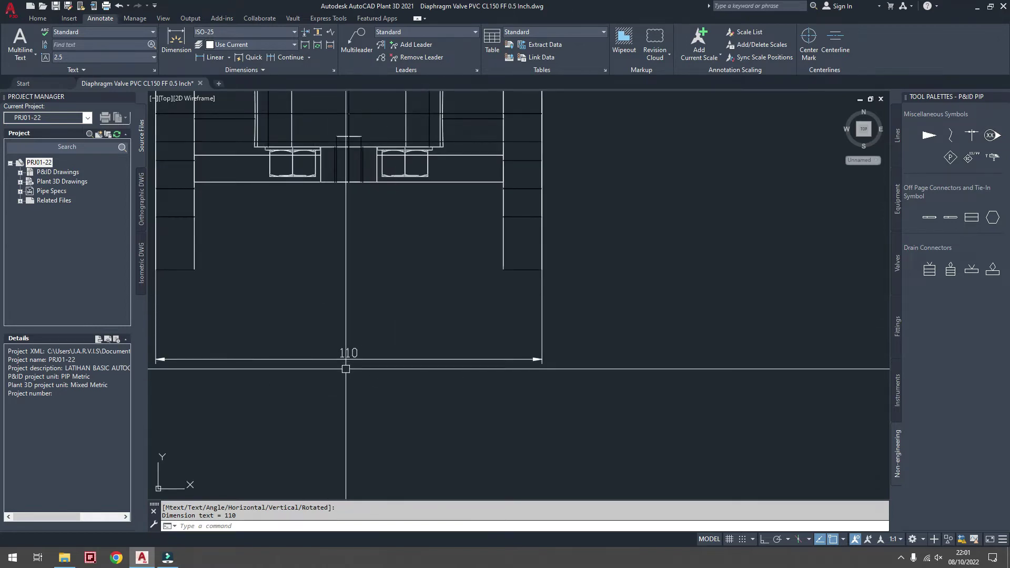
scroll(346, 369, down, 4)
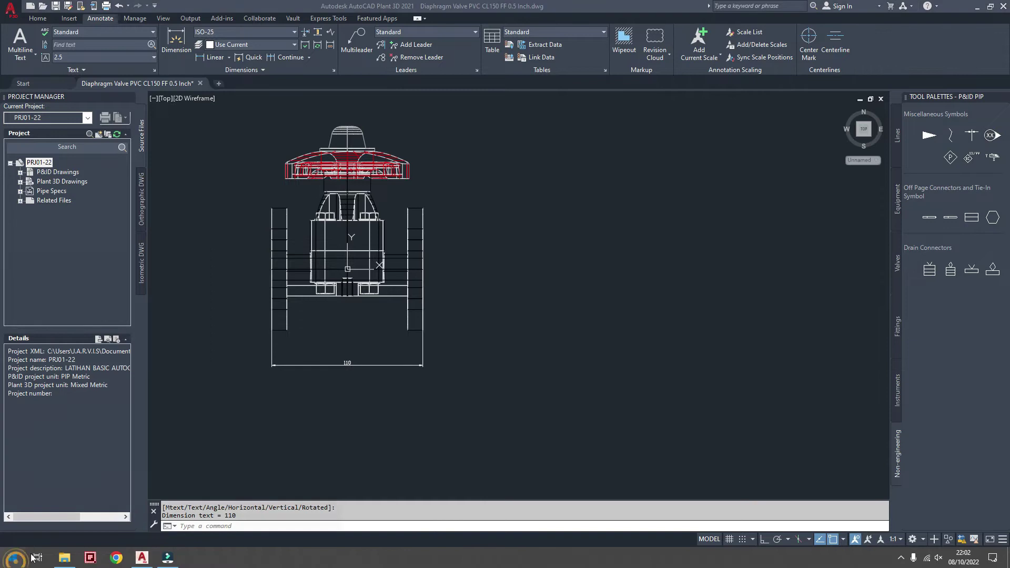
click(16, 557)
click(289, 524)
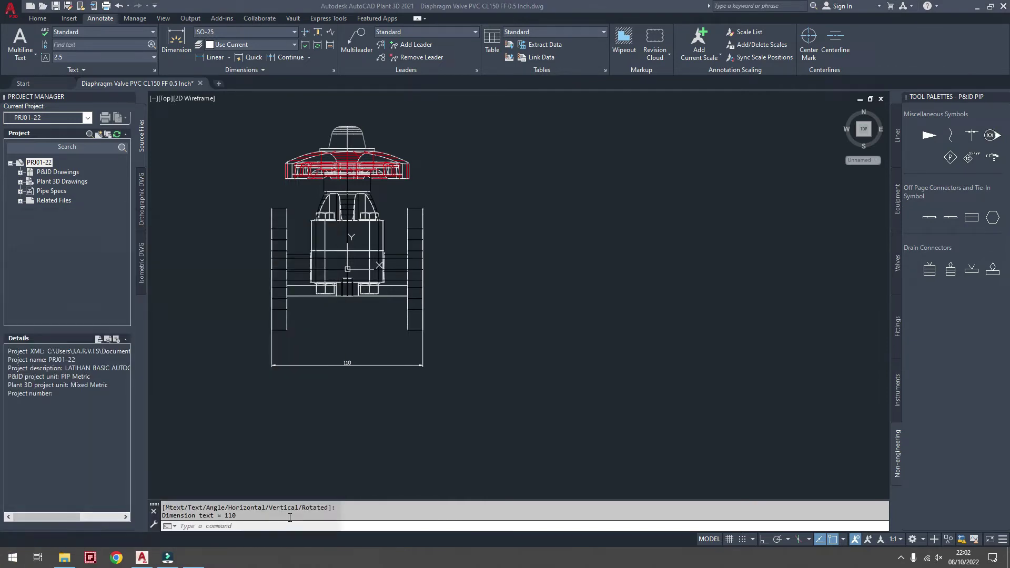
- Convert 1 millimetre to inches in Calculator's Length converter, reading 0,03937
click(747, 63)
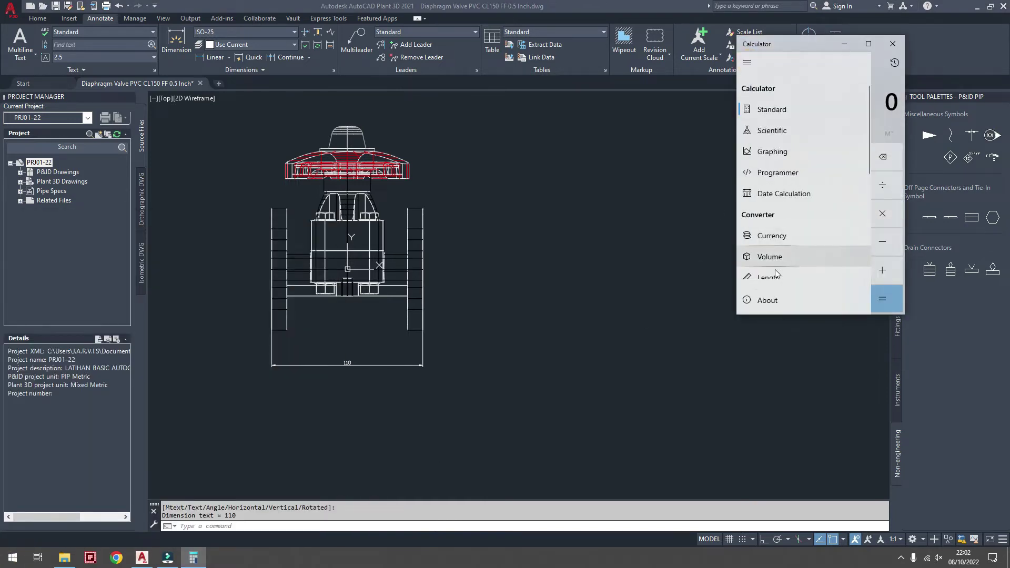
click(766, 273)
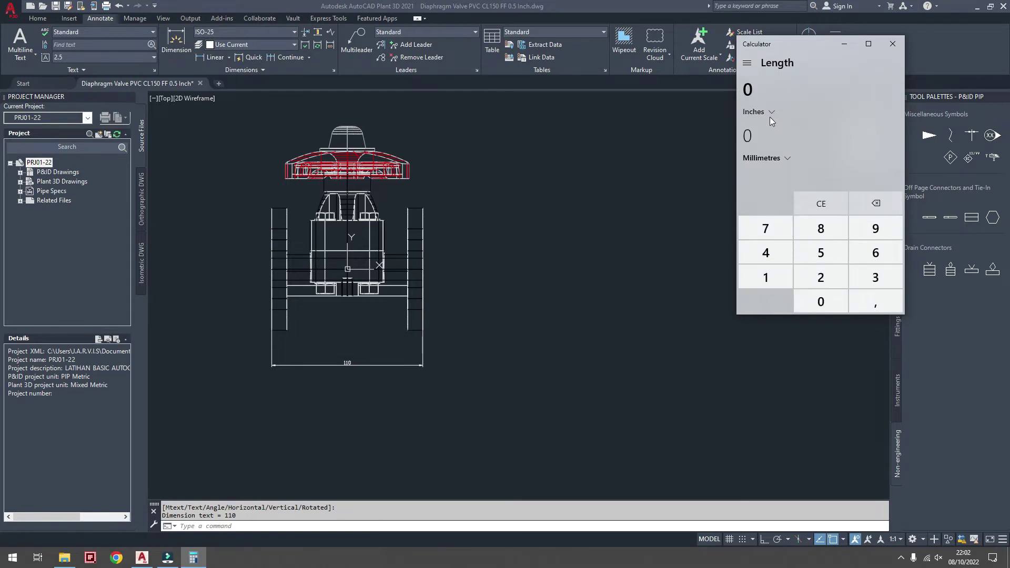
click(751, 140)
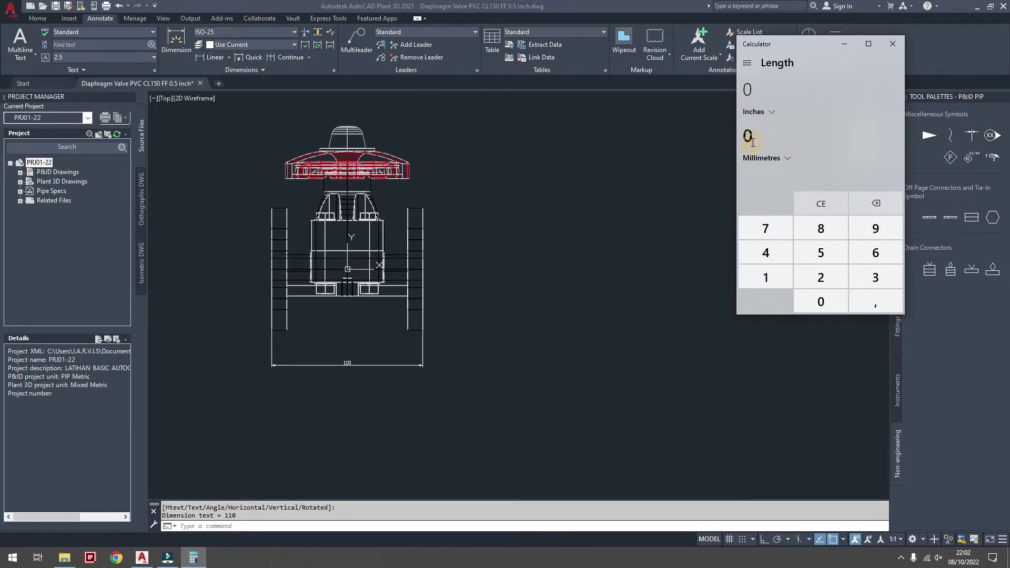
click(777, 282)
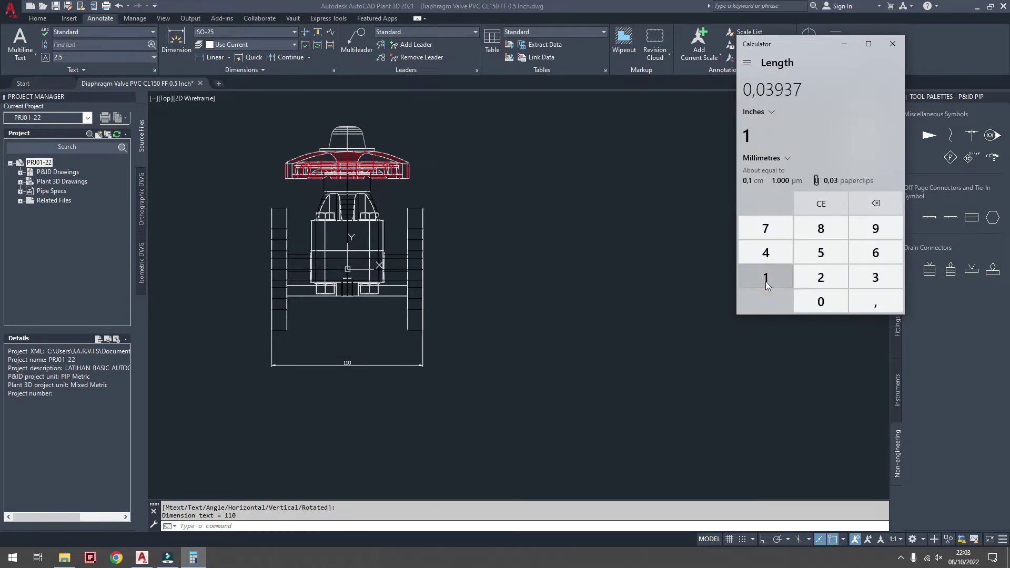
click(615, 304)
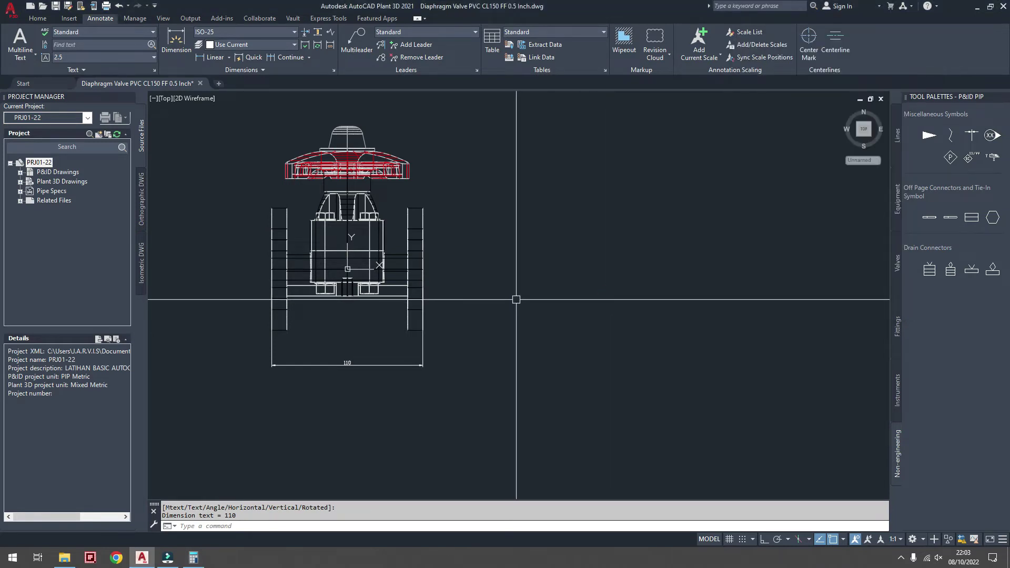
- Scale the whole valve by 0.03937 about its centre point
scroll(249, 158, up, 2)
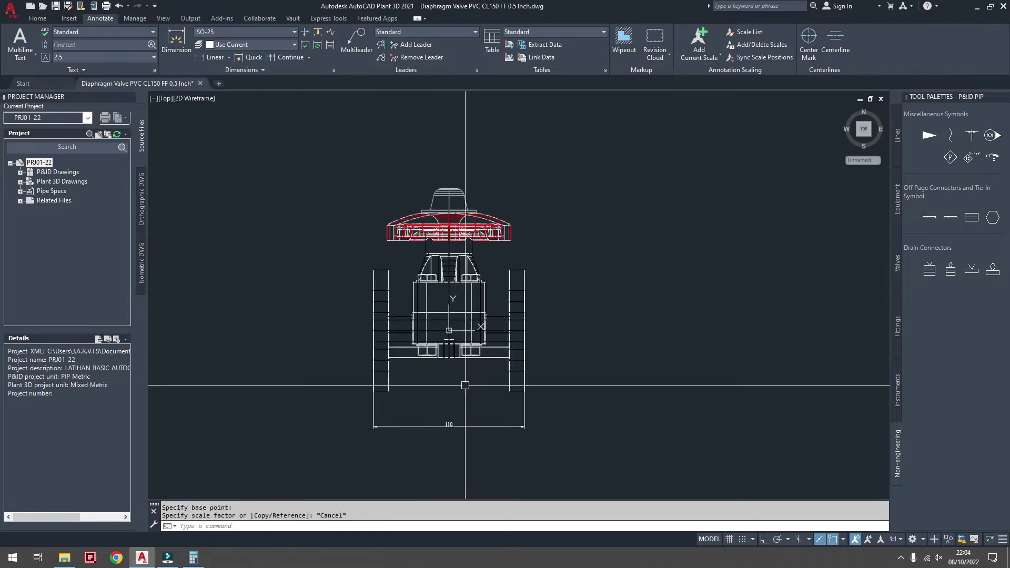
click(315, 157)
click(568, 403)
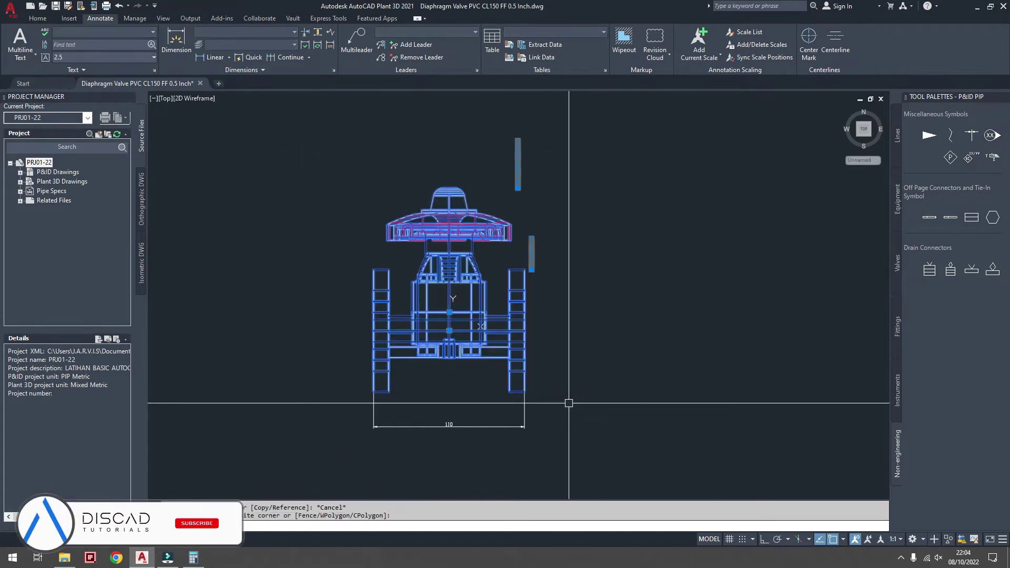
text(sc)
key(Return)
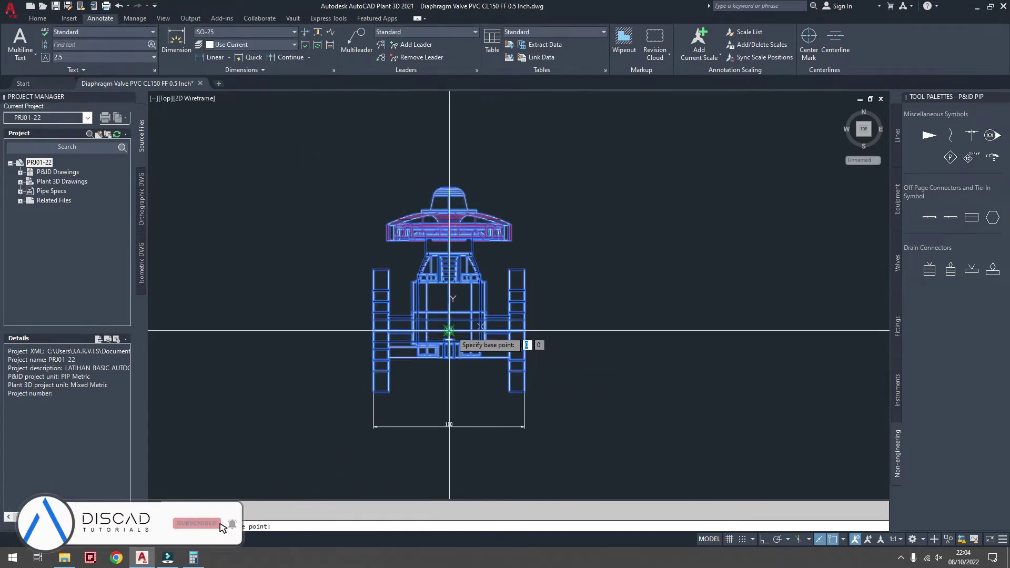
click(449, 331)
text(0.03937)
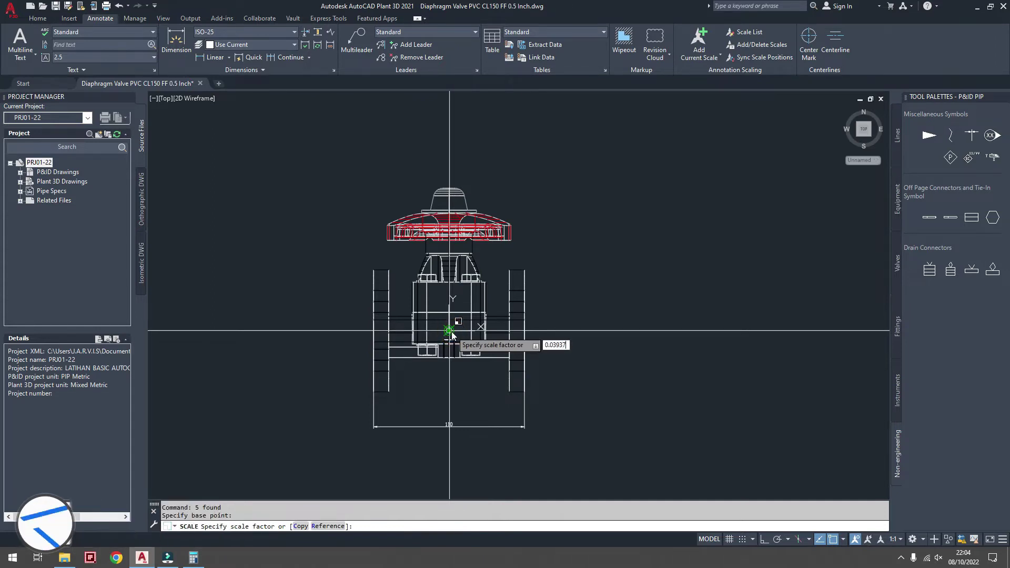
key(Return)
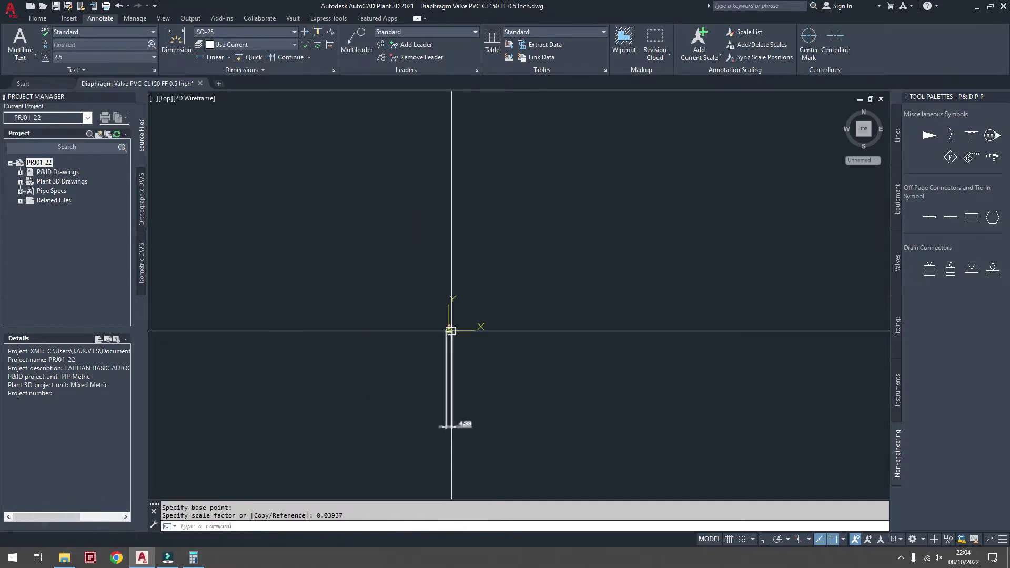
- Erase the leftover lines and the 110 dimension
scroll(463, 419, up, 2)
scroll(463, 418, up, 2)
click(519, 461)
click(378, 380)
key(Delete)
- Switch the viewport visual style to Shaded
scroll(428, 179, up, 8)
scroll(429, 179, up, 3)
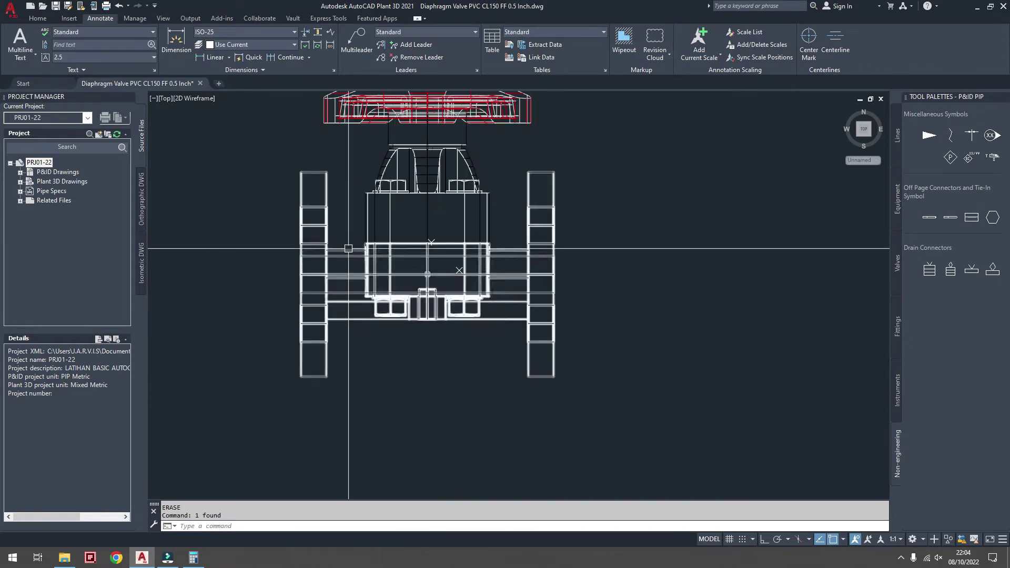
click(205, 99)
click(231, 172)
scroll(248, 243, up, 3)
- Orbit the valve into an isometric view with 3DORBIT and select it
scroll(315, 208, down, 8)
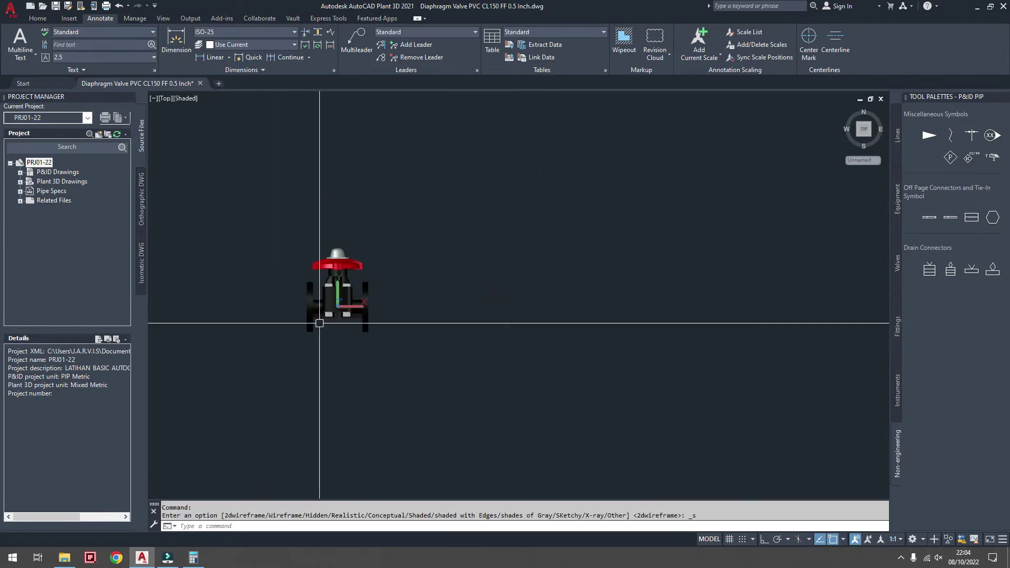
scroll(268, 252, up, 3)
text(3dorbit)
key(Return)
mouse_move(244, 171)
mouse_down()
mouse_move(497, 317)
mouse_move(411, 318)
mouse_up()
scroll(411, 319, down, 3)
key(Escape)
click(271, 177)
click(507, 406)
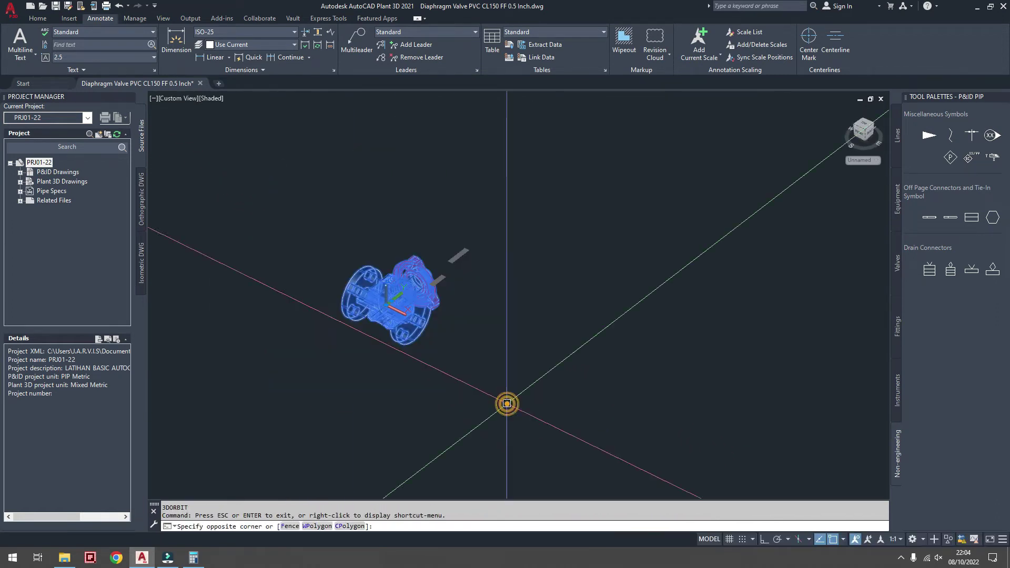
- Switch to the 3D Piping workspace and show the Modeling ribbon tools
click(38, 18)
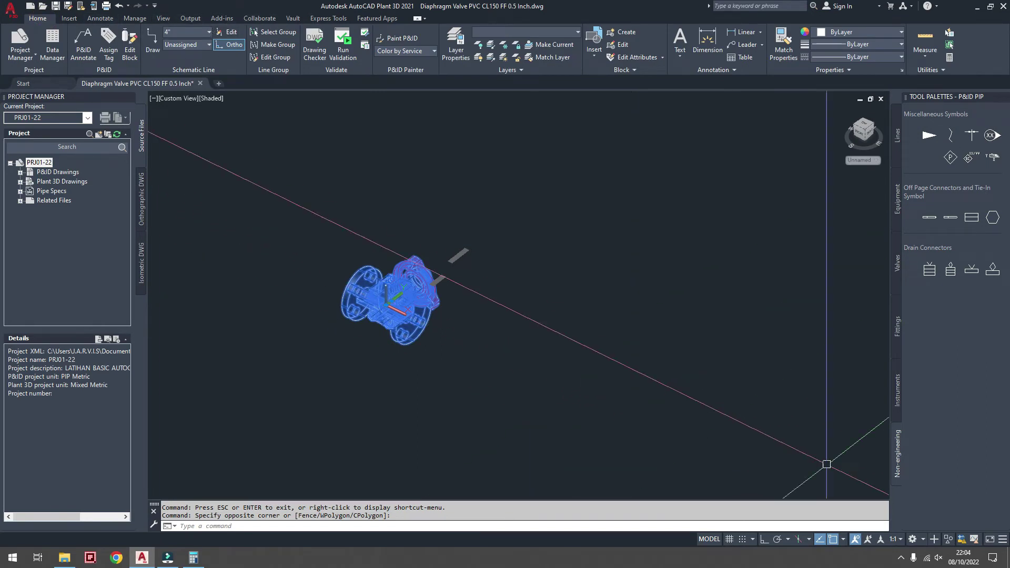
click(913, 539)
click(931, 371)
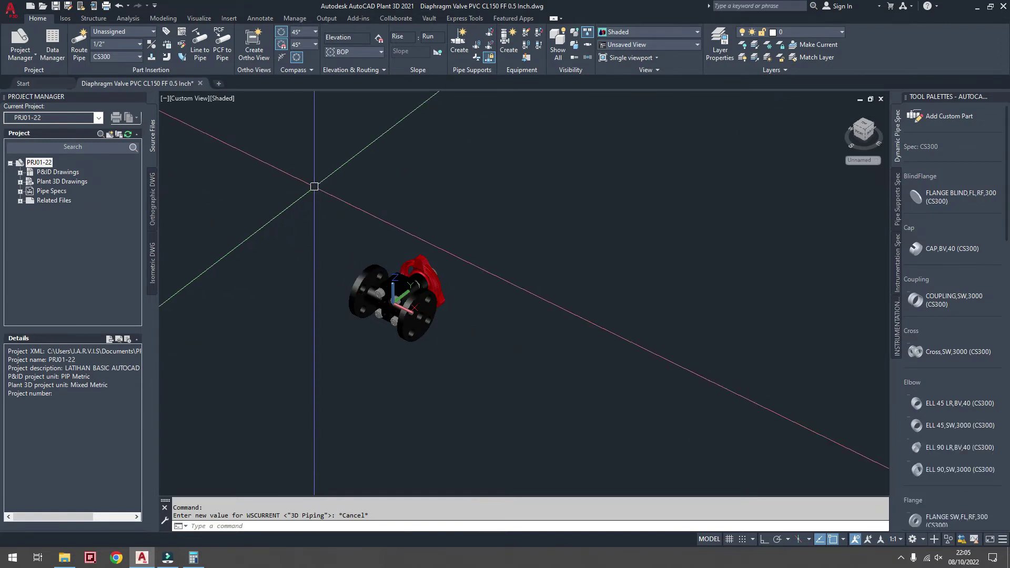
click(304, 202)
click(447, 356)
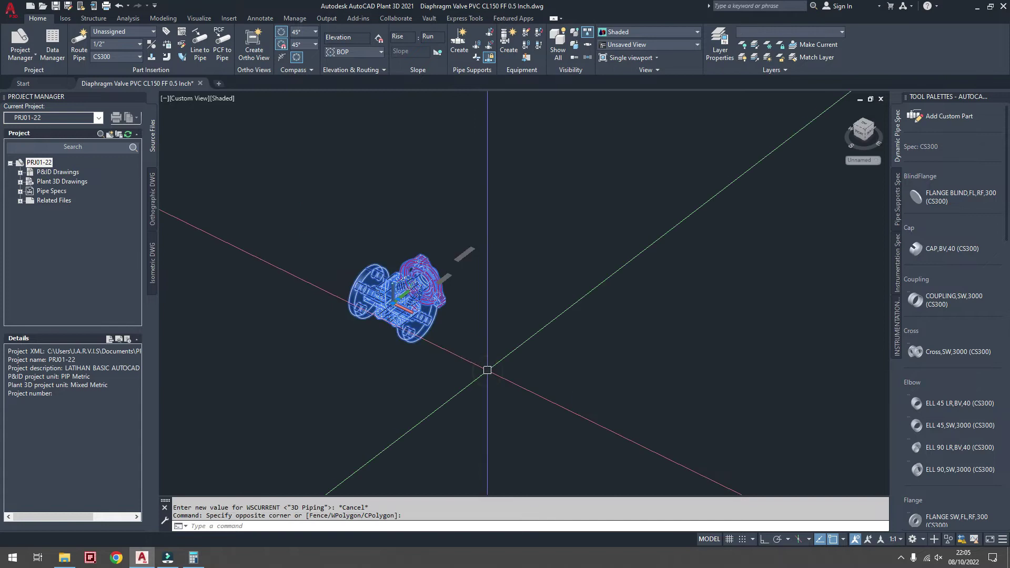
click(163, 18)
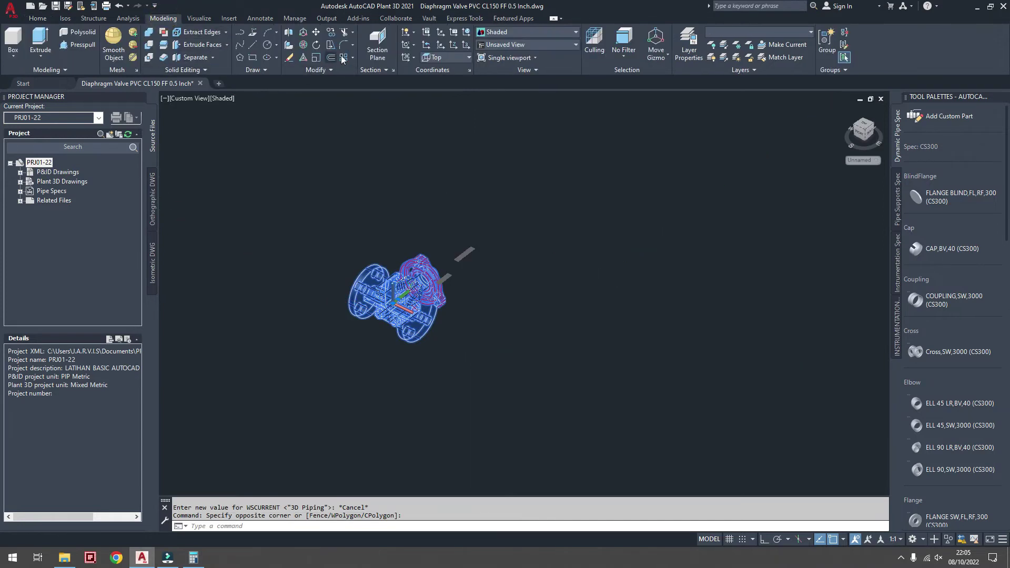
- Start a 3D rotation of the valve with ortho on, then cancel it
click(303, 45)
click(399, 279)
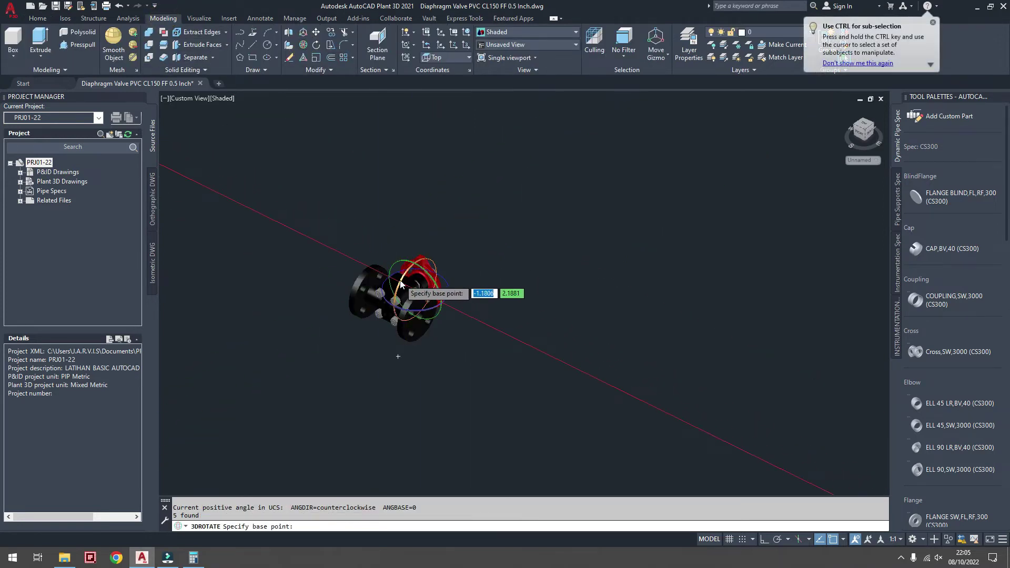
click(410, 270)
key(F8)
key(Escape)
- Orbit around the valve and window-select all five of its objects
scroll(384, 334, up, 3)
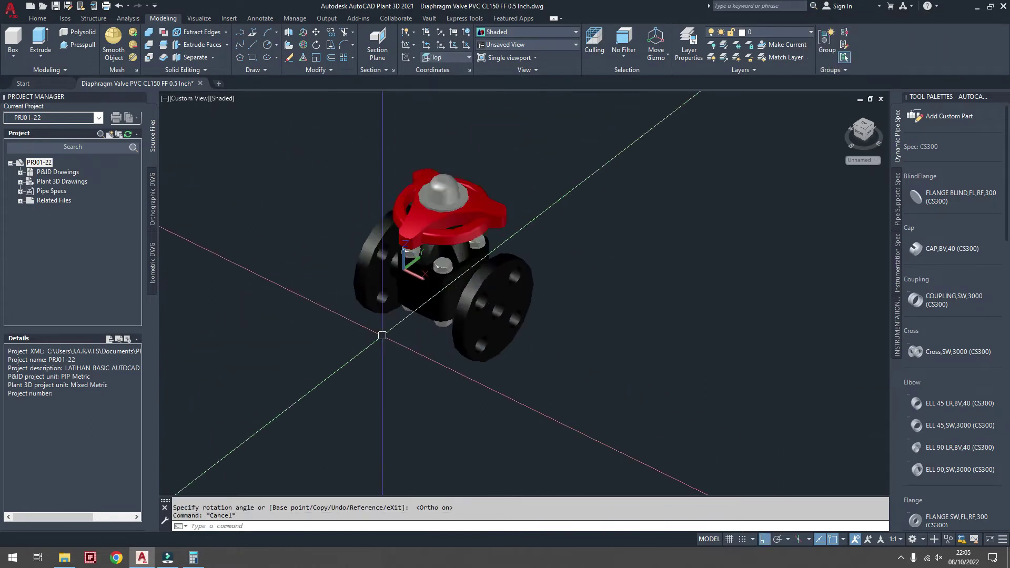
scroll(384, 334, up, 3)
shift+middle_drag(726, 311, 368, 282)
scroll(368, 282, down, 3)
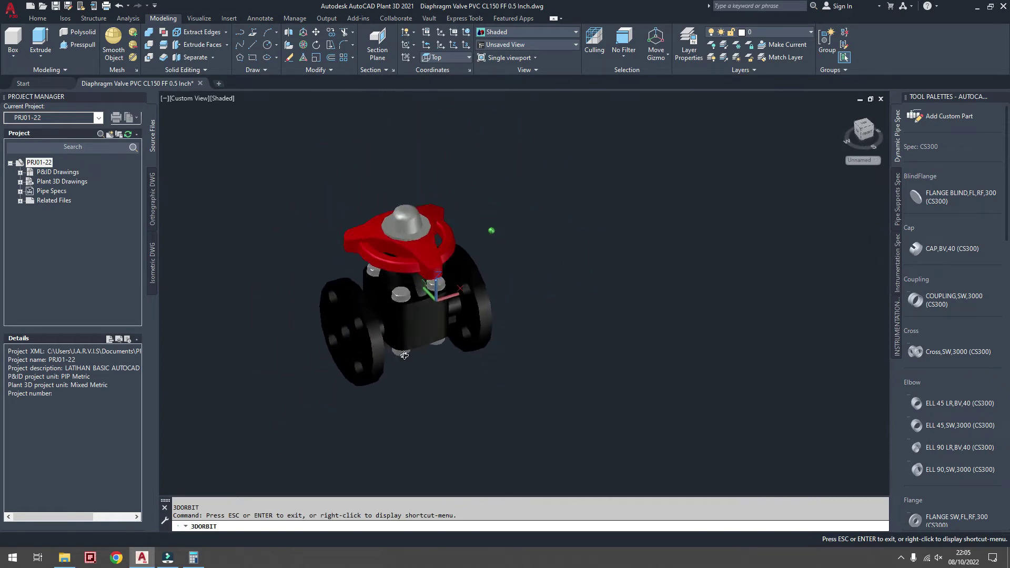
click(243, 171)
click(558, 423)
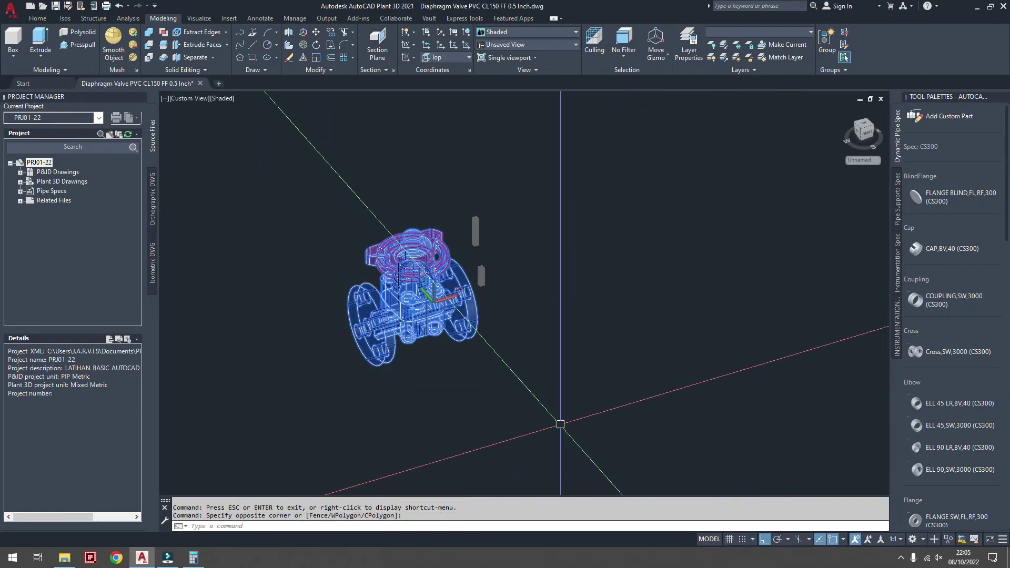
- Create block 'Diaphragm Valve_1.5in FL FF' based at the left flange face centre
text(block)
key(Return)
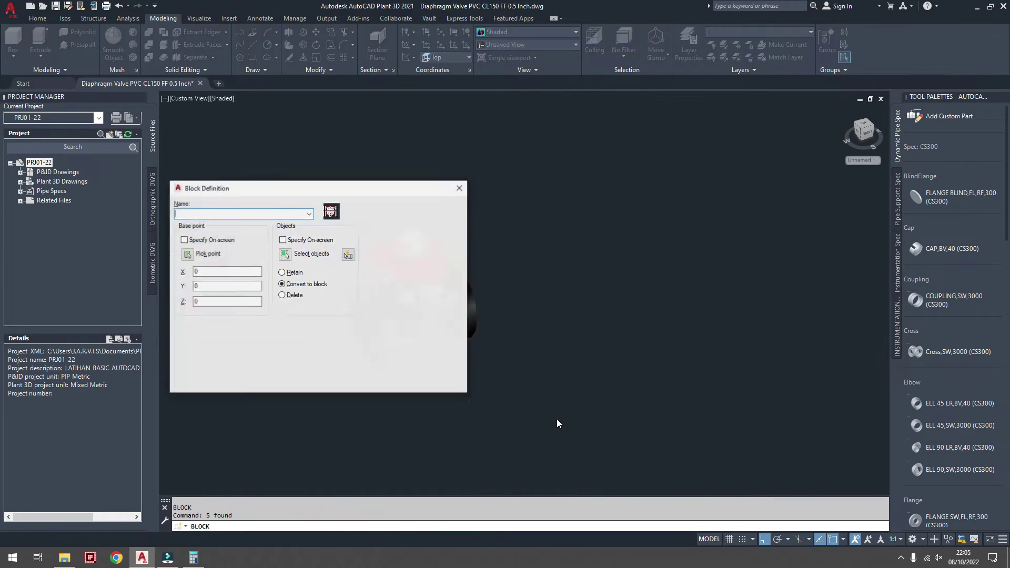
drag(317, 188, 583, 173)
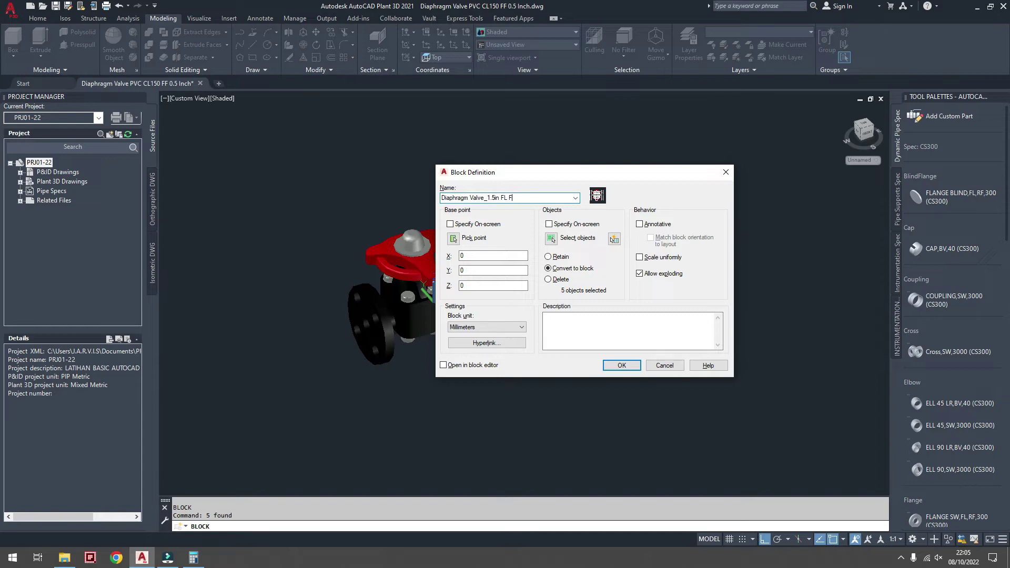
click(453, 241)
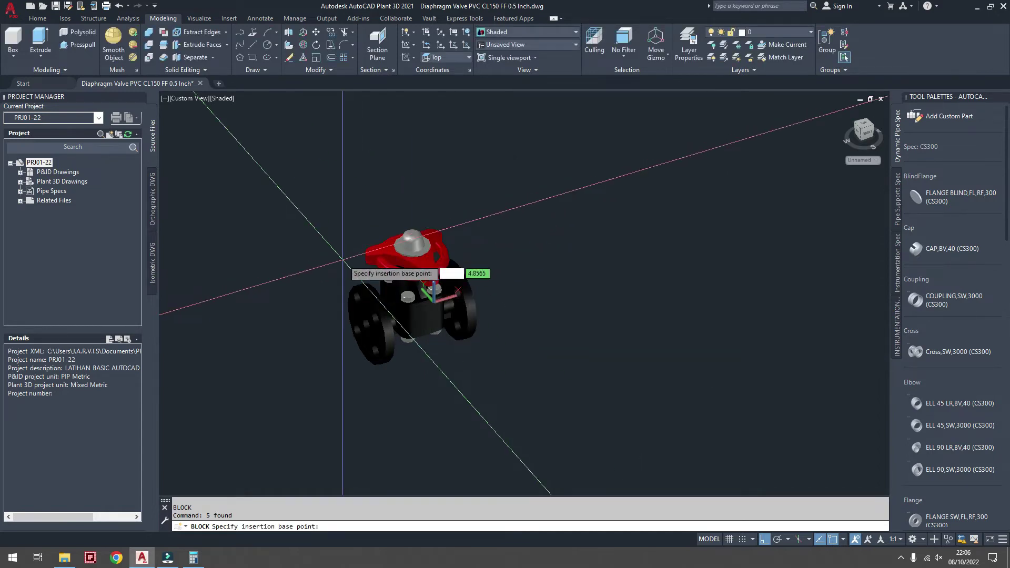
scroll(400, 336, up, 5)
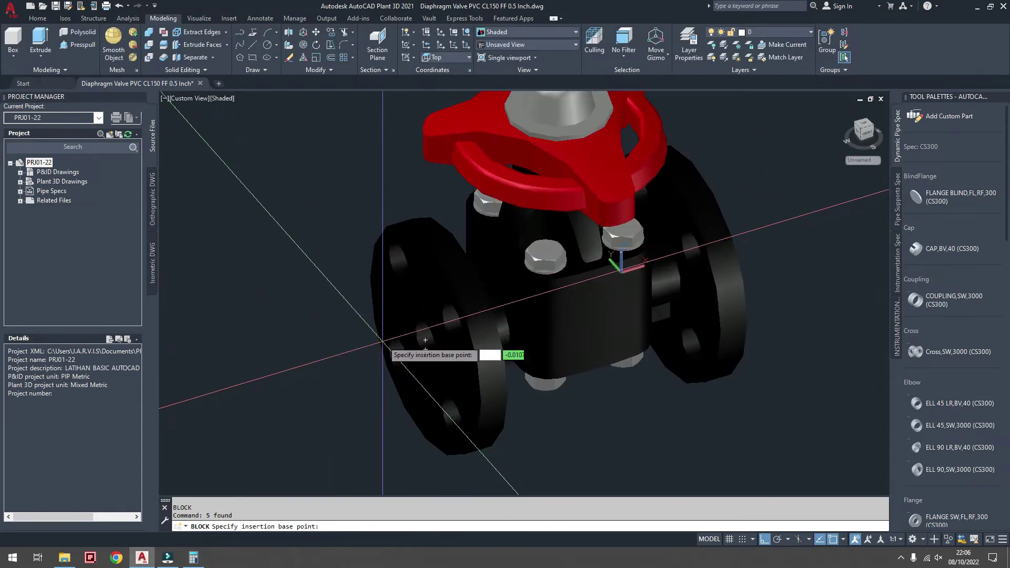
scroll(368, 345, up, 4)
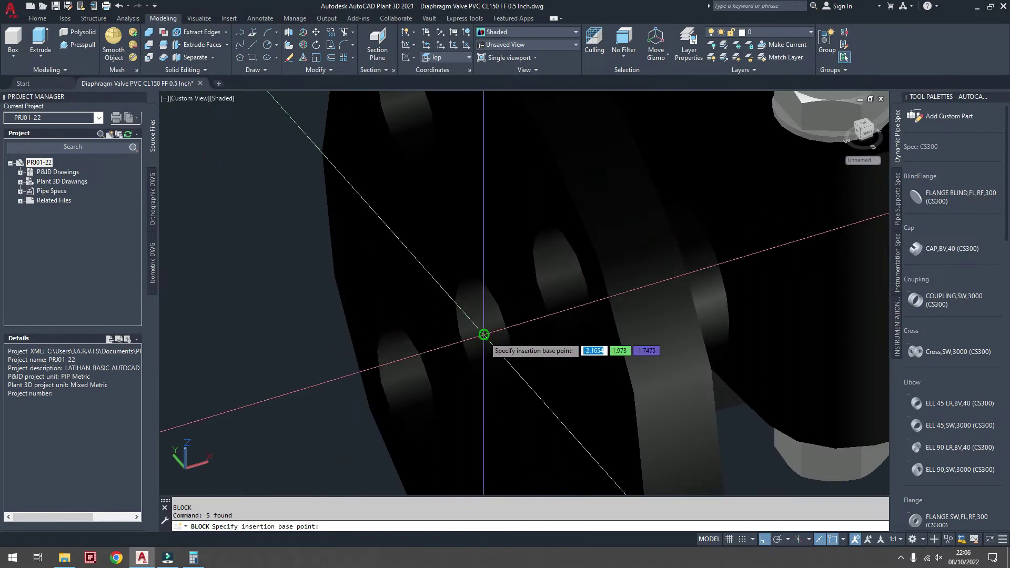
click(481, 338)
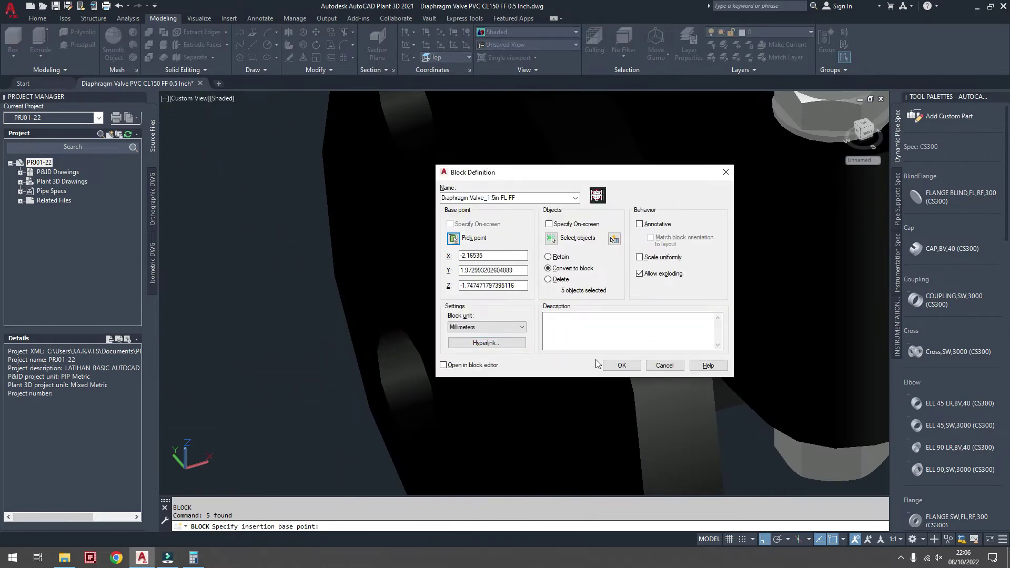
click(621, 365)
scroll(421, 299, down, 5)
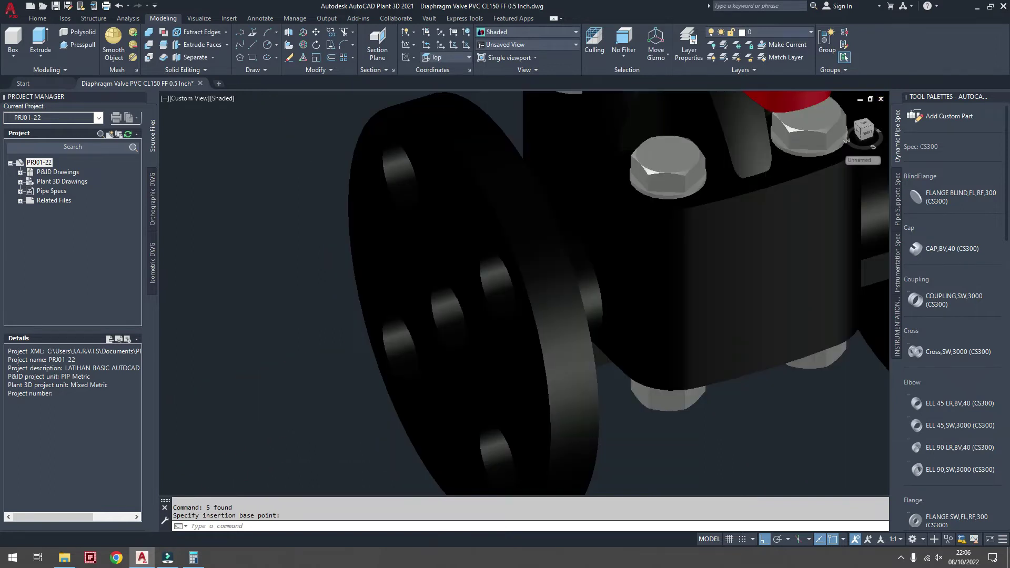
scroll(420, 299, down, 5)
scroll(420, 299, down, 2)
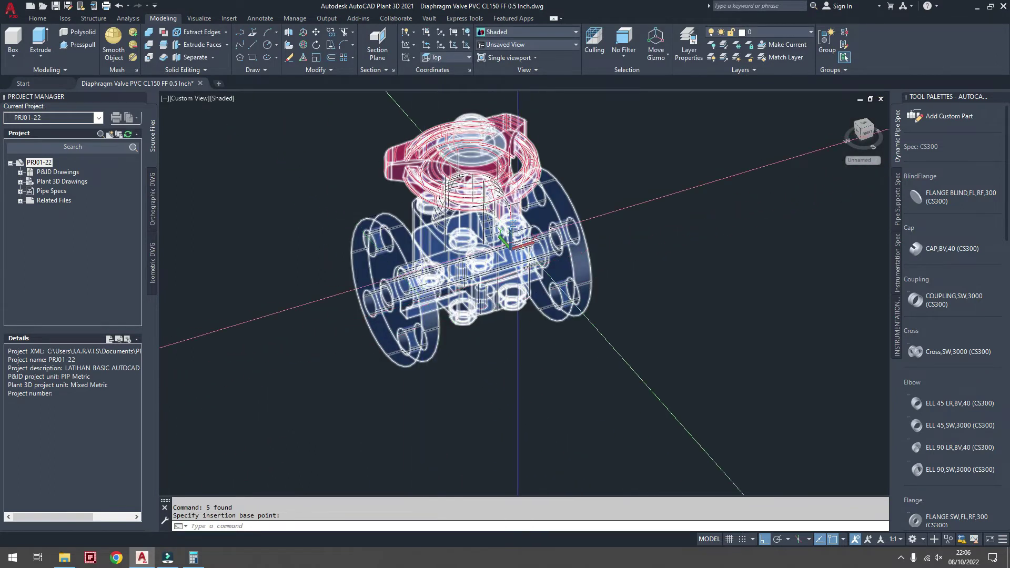
scroll(617, 243, up, 2)
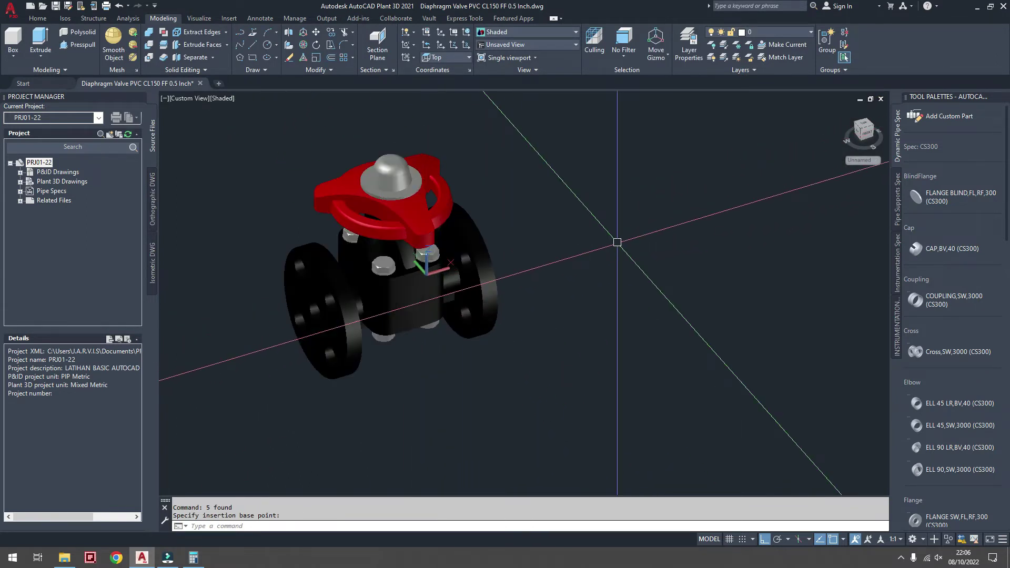
scroll(617, 242, up, 2)
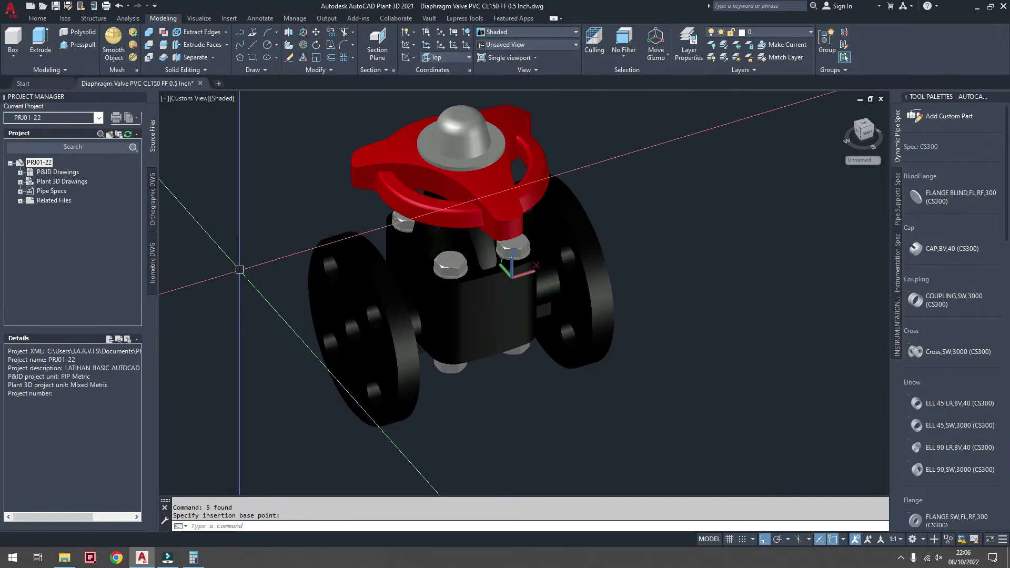
- Convert the valve block to a plant part with a port on the left flange face
key(Escape)
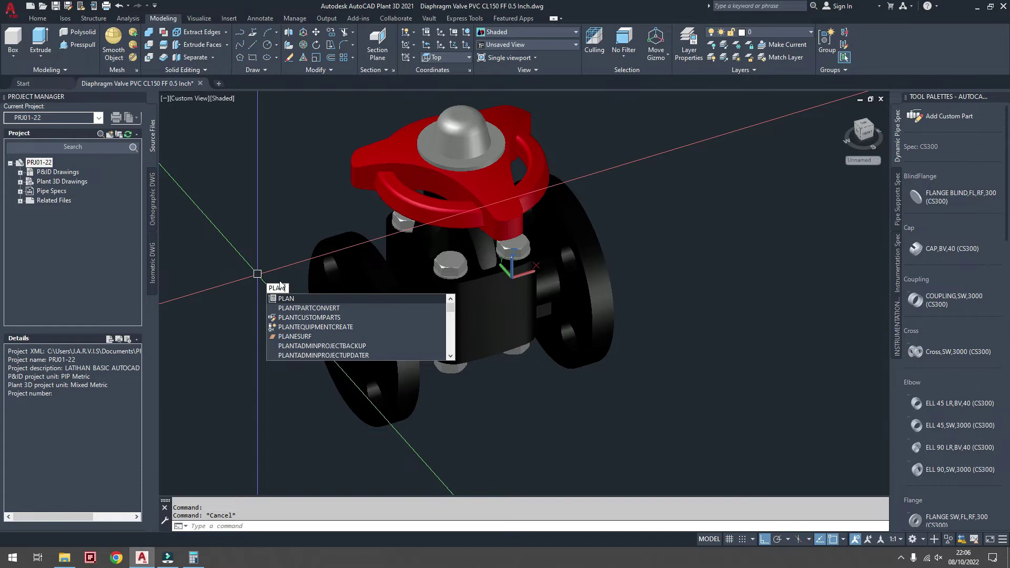
click(303, 308)
click(351, 258)
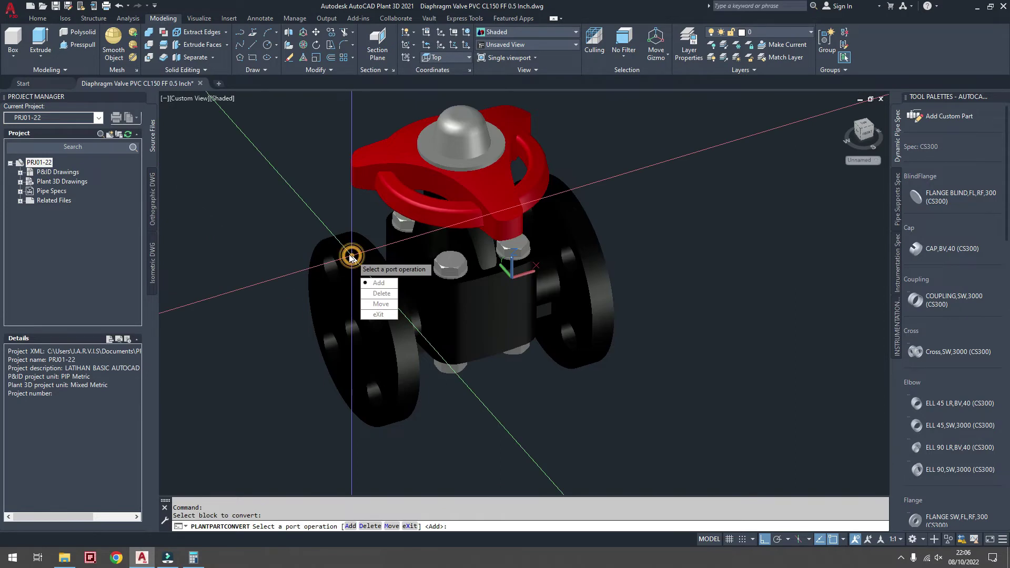
click(372, 283)
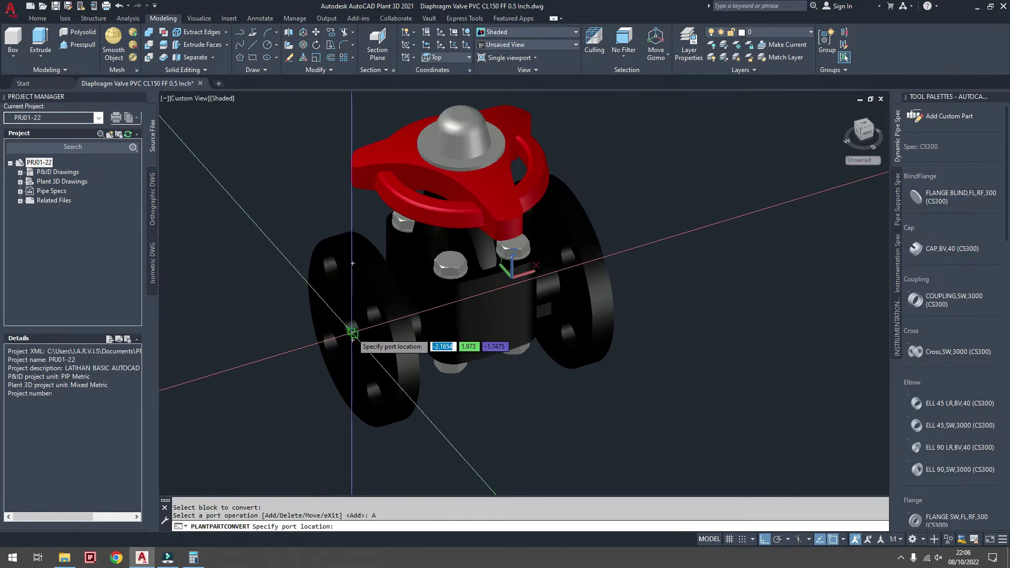
click(353, 333)
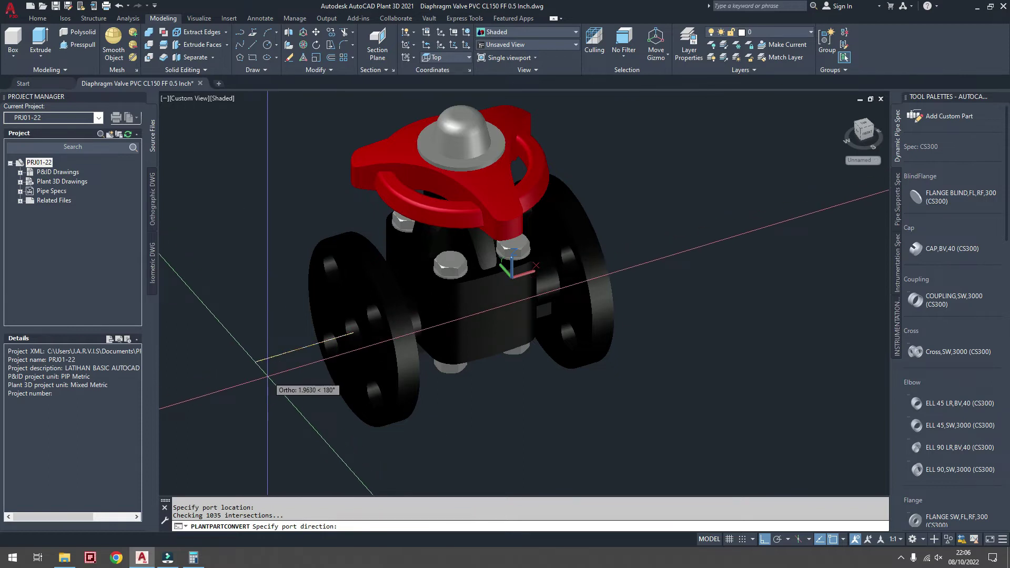
click(271, 376)
scroll(316, 350, up, 3)
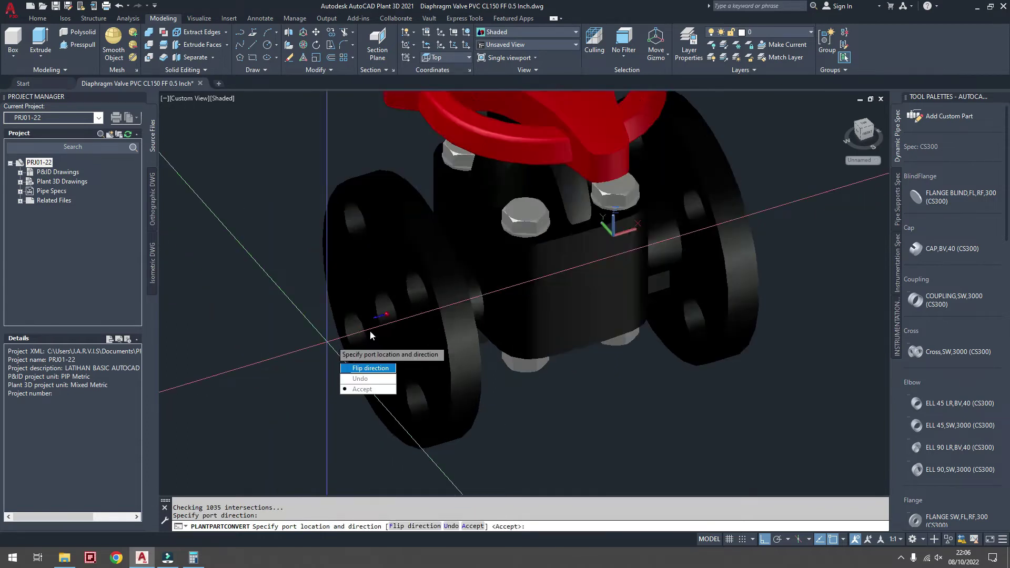
scroll(315, 350, up, 2)
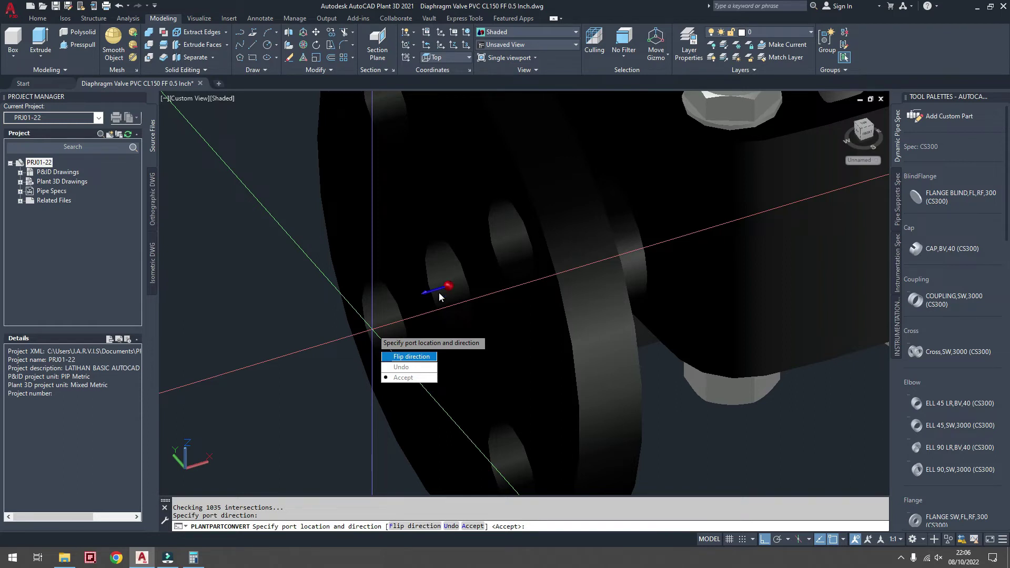
click(407, 377)
- Add a second port on the right flange face, finish conversion and save the drawing
click(288, 403)
scroll(288, 406, down, 2)
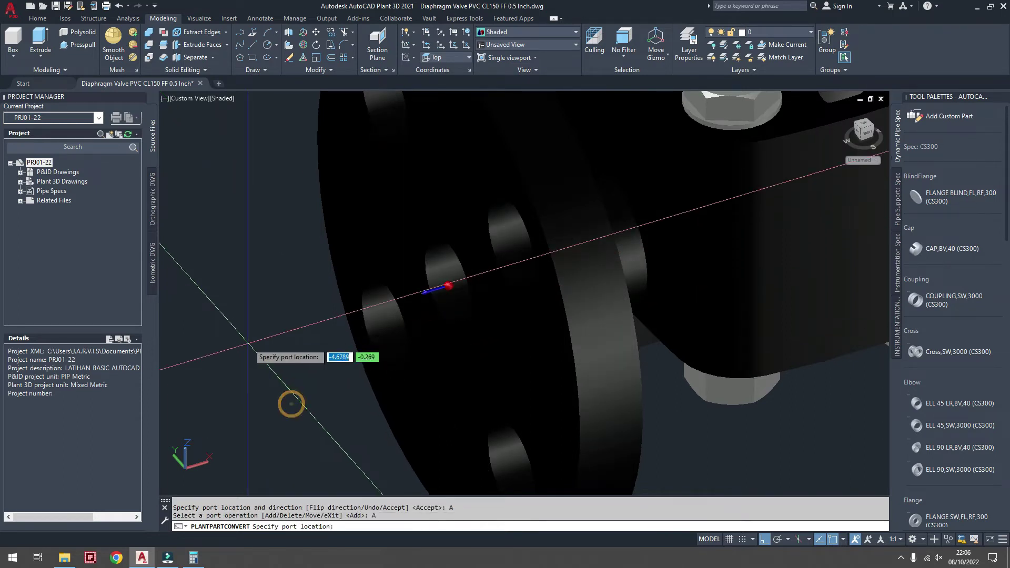
scroll(368, 368, down, 3)
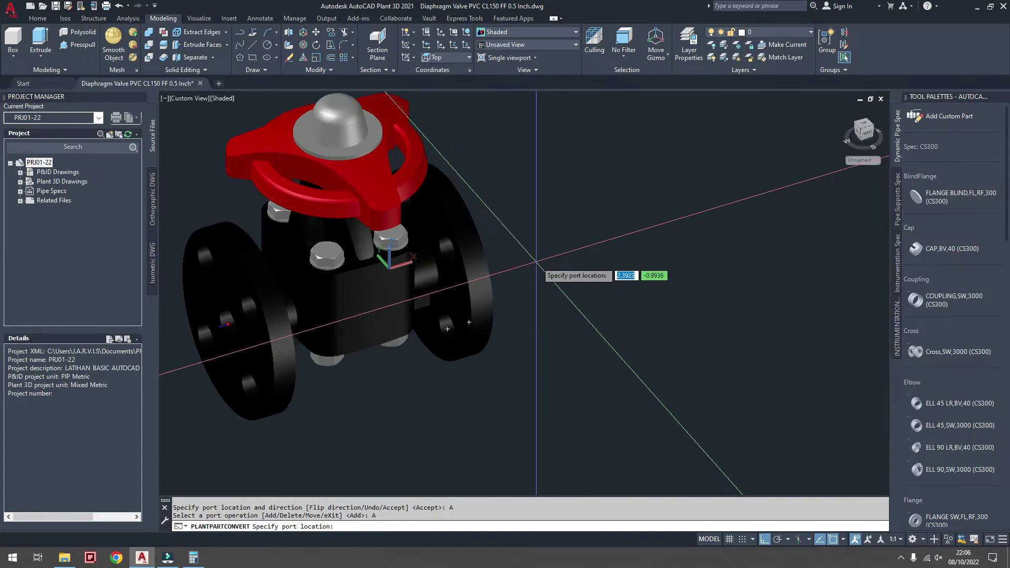
scroll(553, 279, up, 2)
scroll(552, 271, up, 3)
click(531, 259)
click(679, 323)
scroll(679, 323, up, 3)
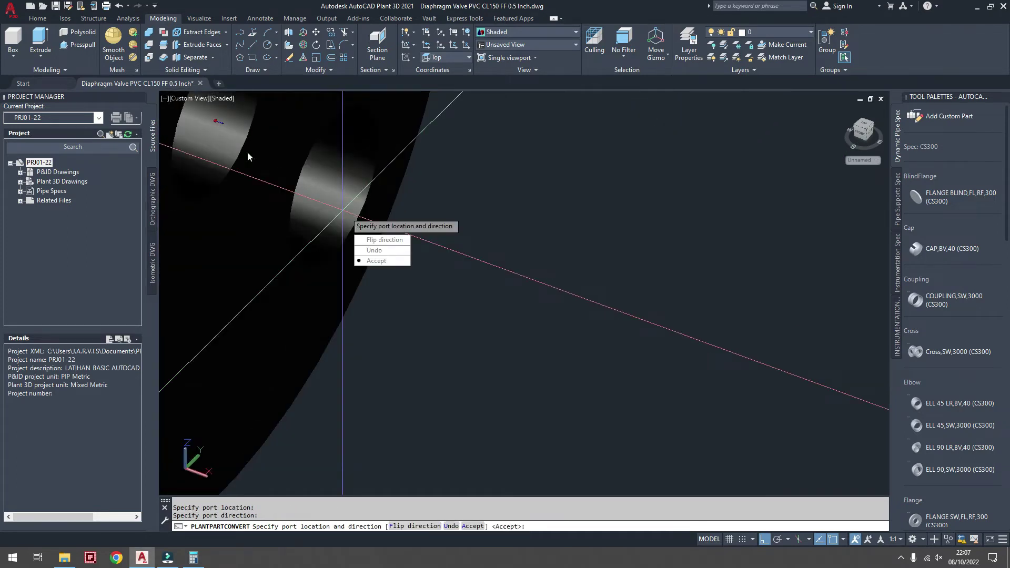
click(376, 260)
click(705, 378)
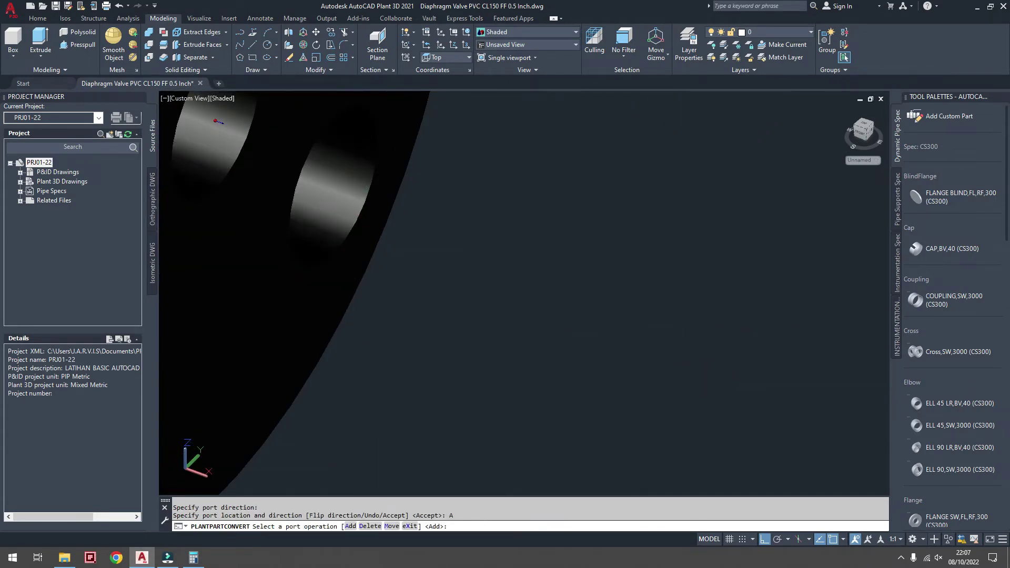
text(X)
key(ctrl+s)
click(64, 558)
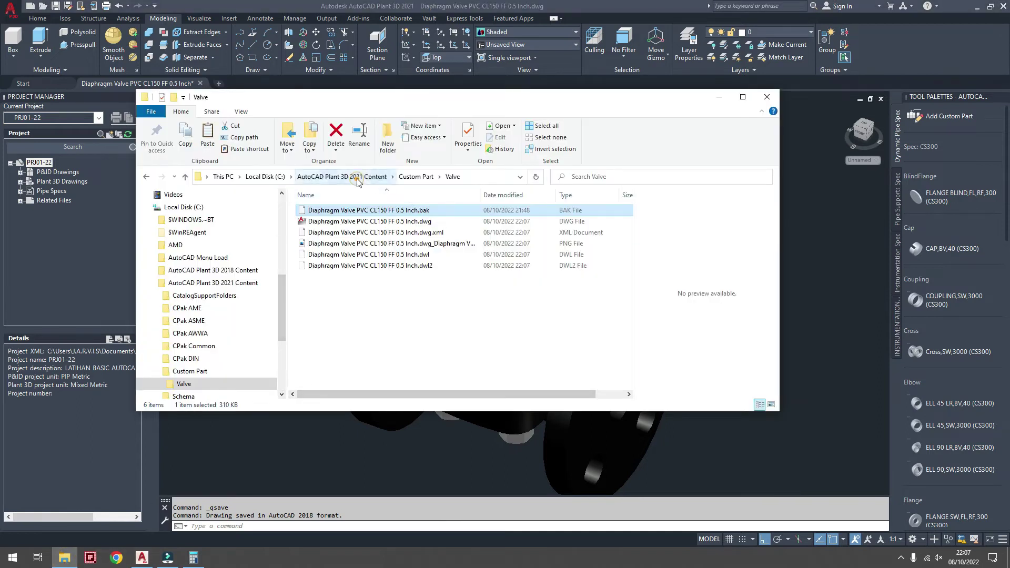
click(342, 177)
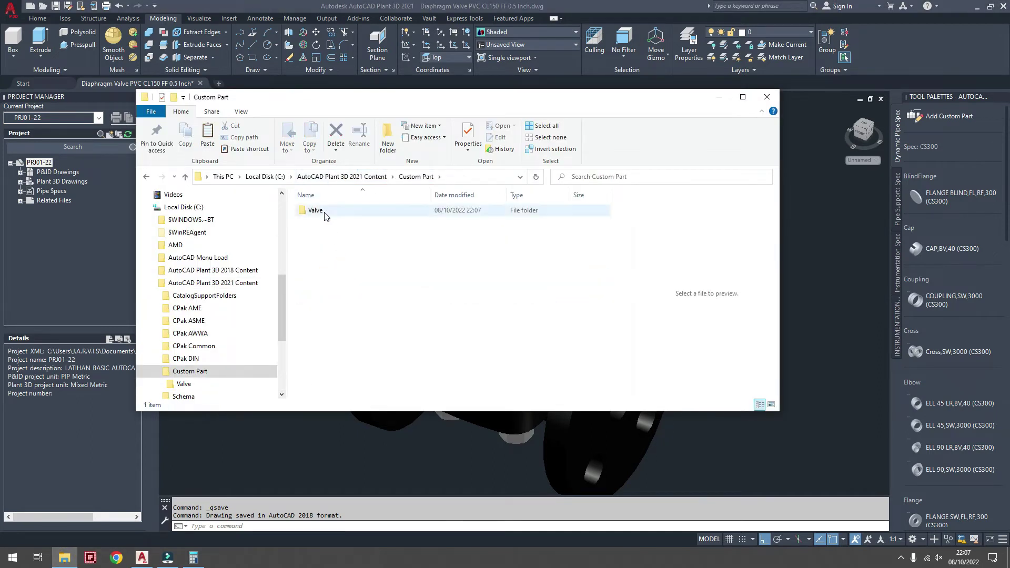
double_click(316, 210)
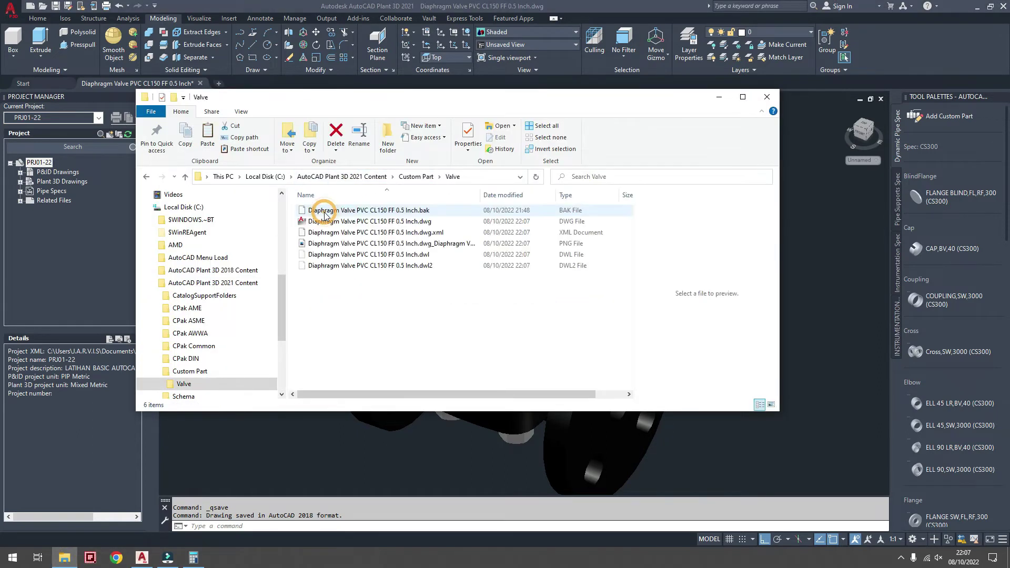
double_click(390, 245)
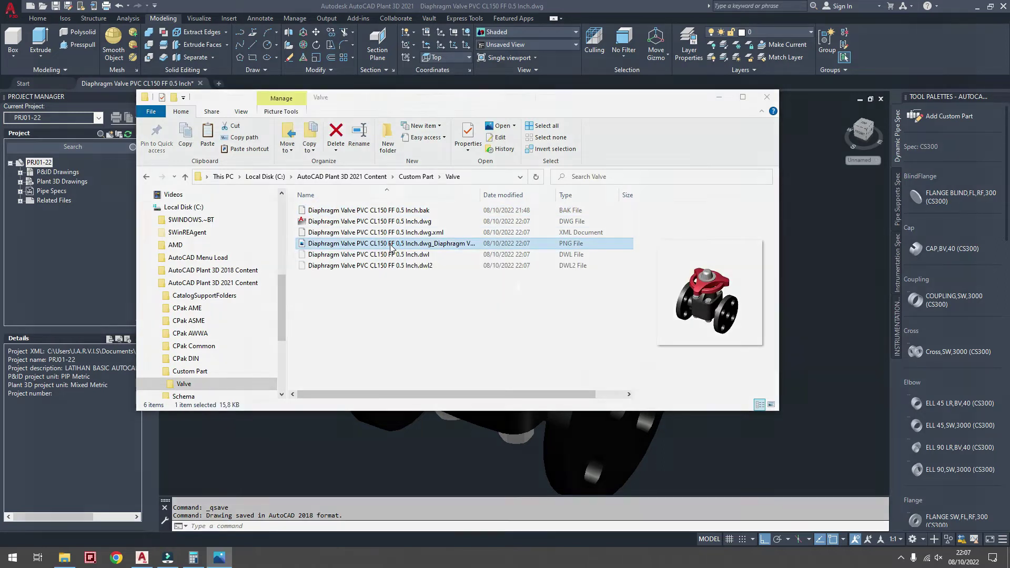
scroll(487, 227, up, 5)
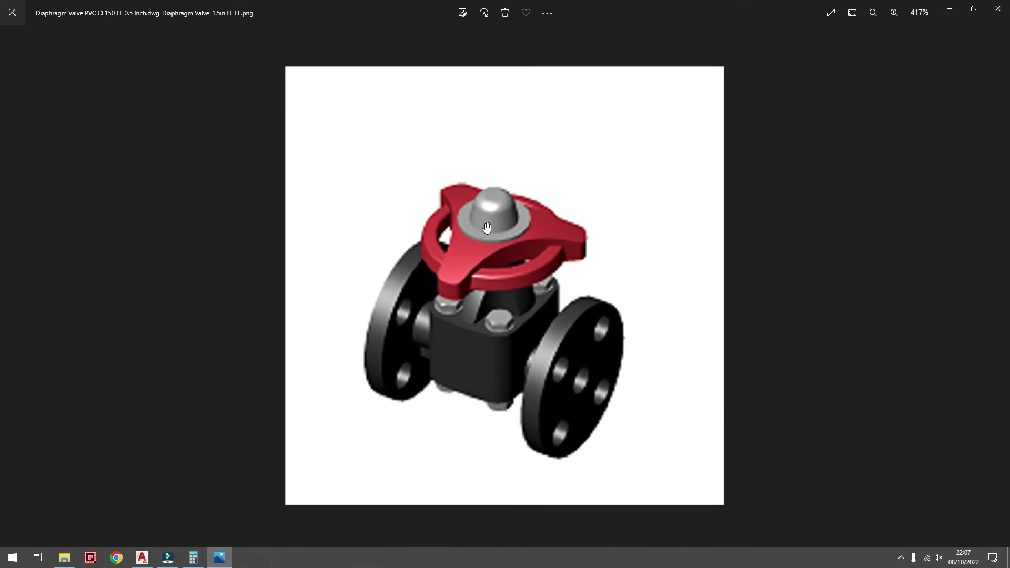
click(998, 8)
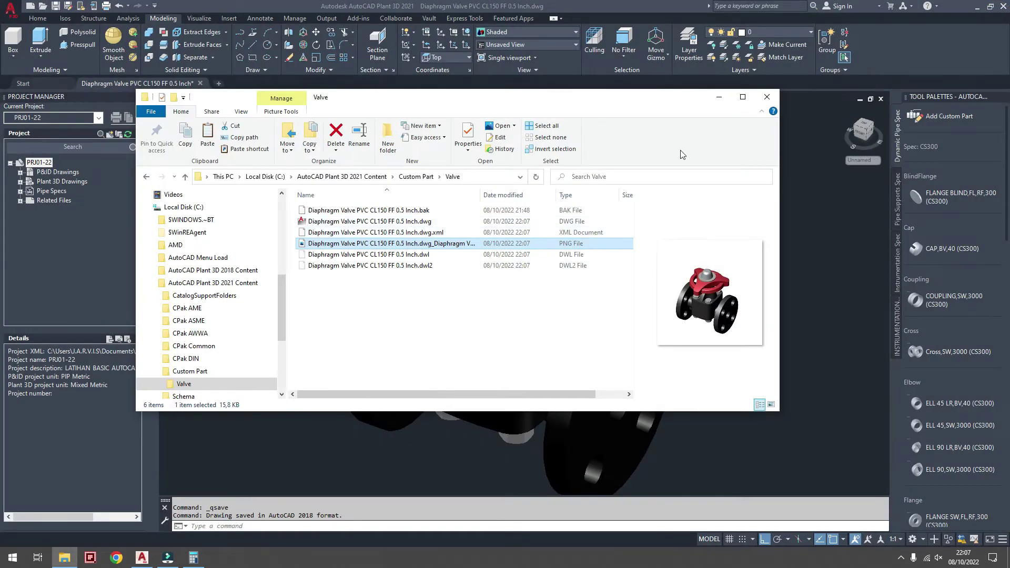
click(719, 97)
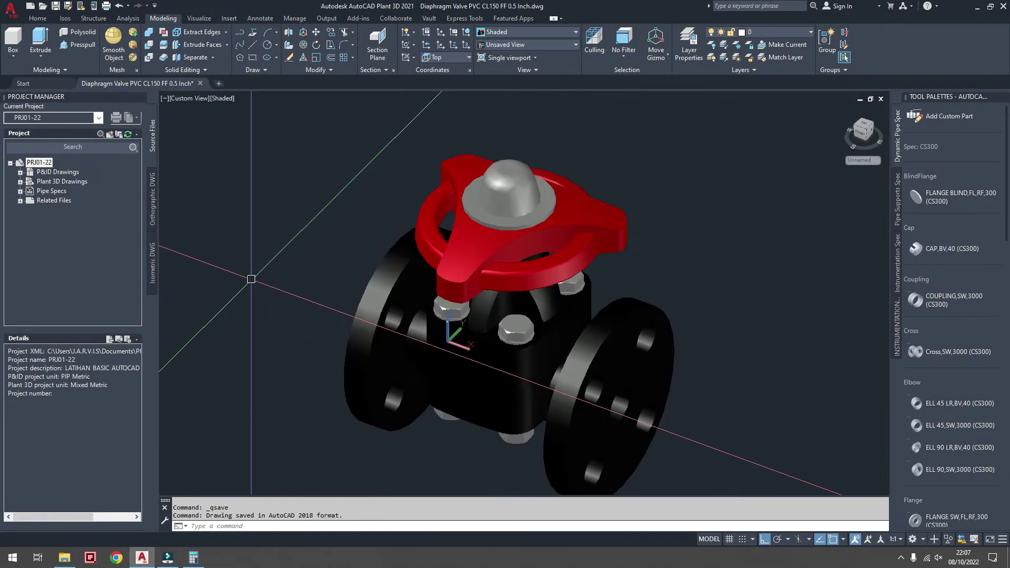
- Launch Plant 3D Spec Editor and choose Open Catalog in the Catalog Editor
click(12, 557)
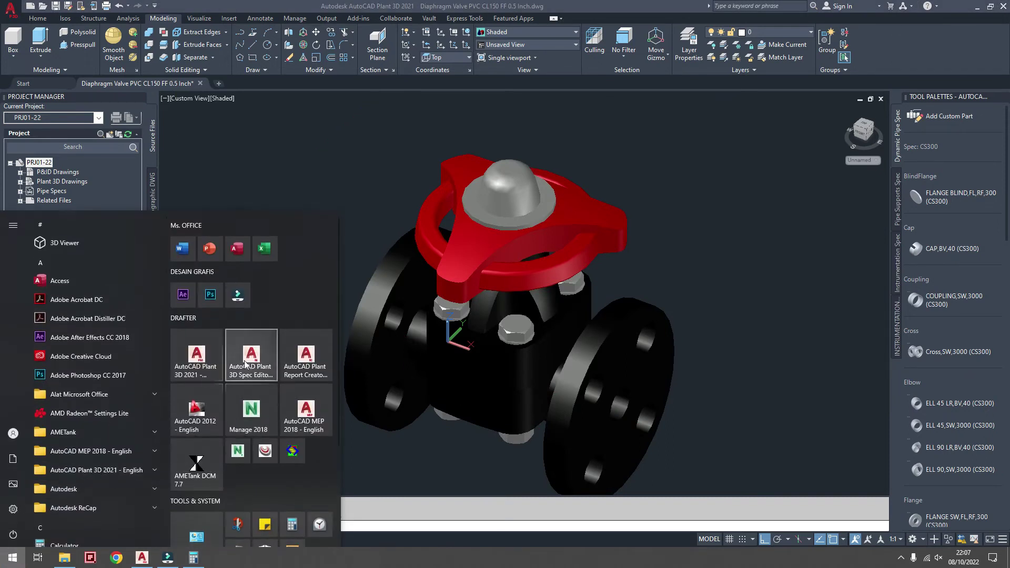
click(246, 363)
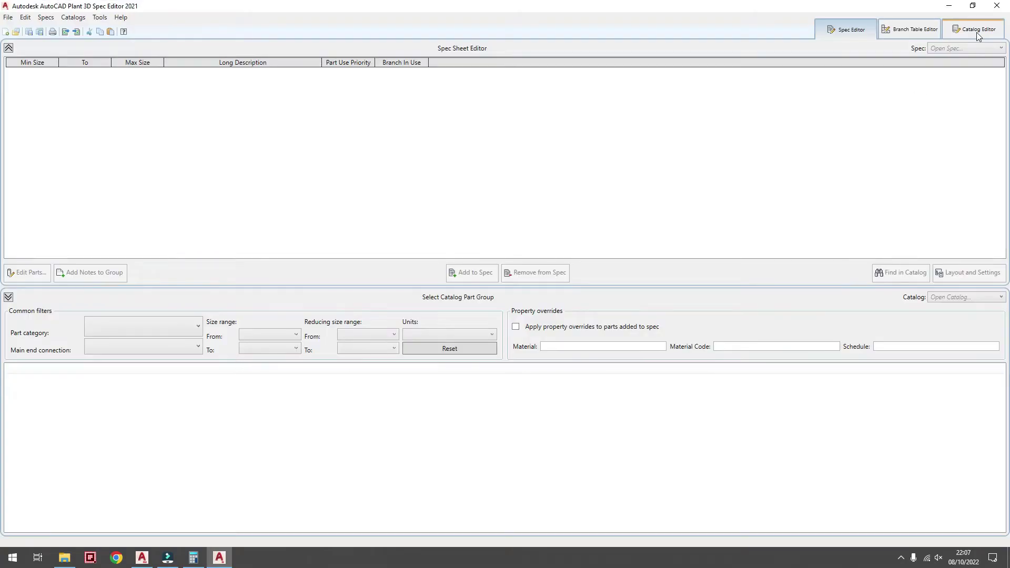
click(973, 29)
click(952, 353)
click(952, 371)
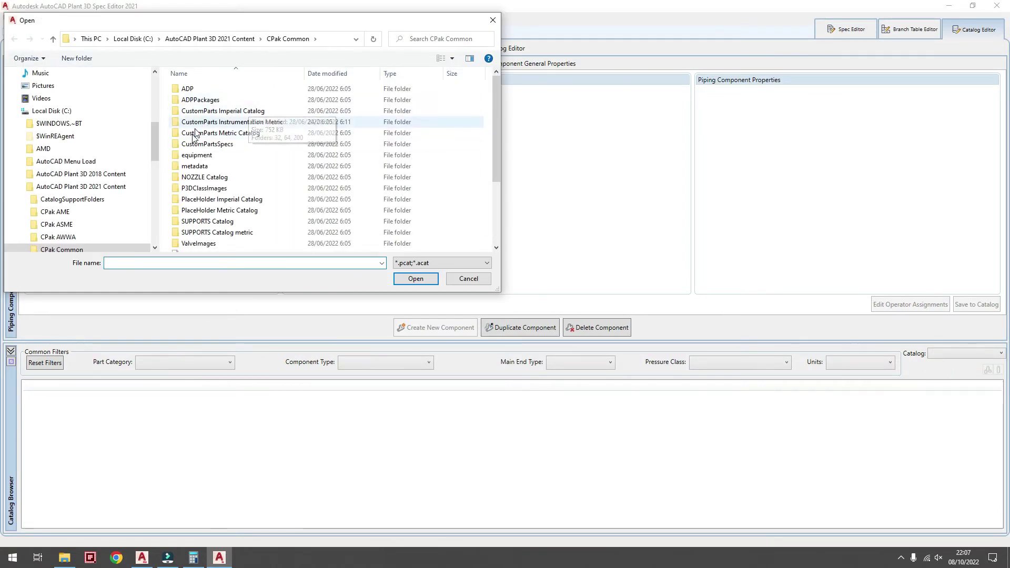
- Open ASME Valves Catalog.pcat from C:\AutoCAD Plant 3D 2021 Content\CPak ASME
mouse_move(52, 111)
click(57, 114)
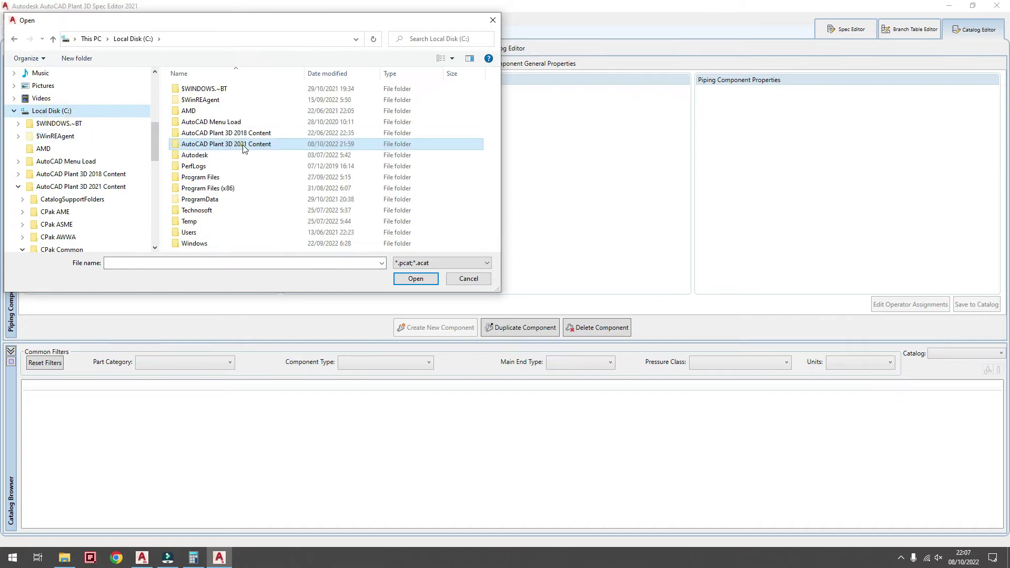
double_click(243, 149)
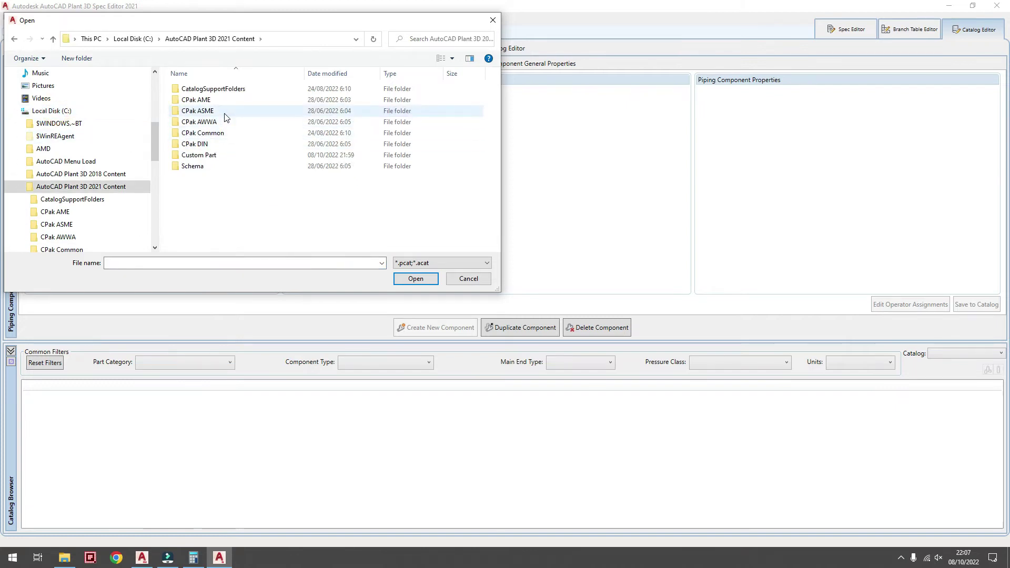
double_click(225, 113)
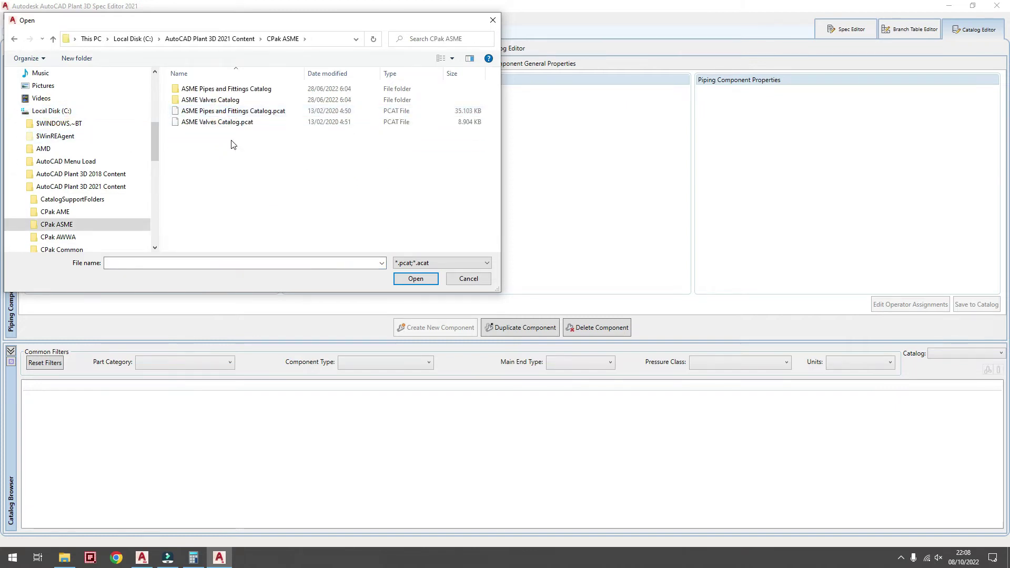
click(234, 122)
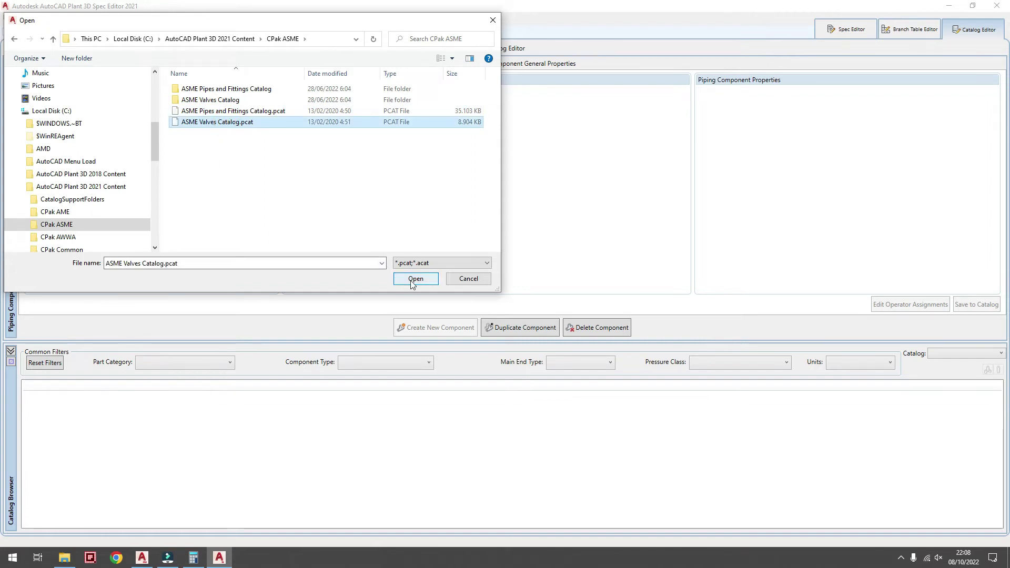
click(416, 278)
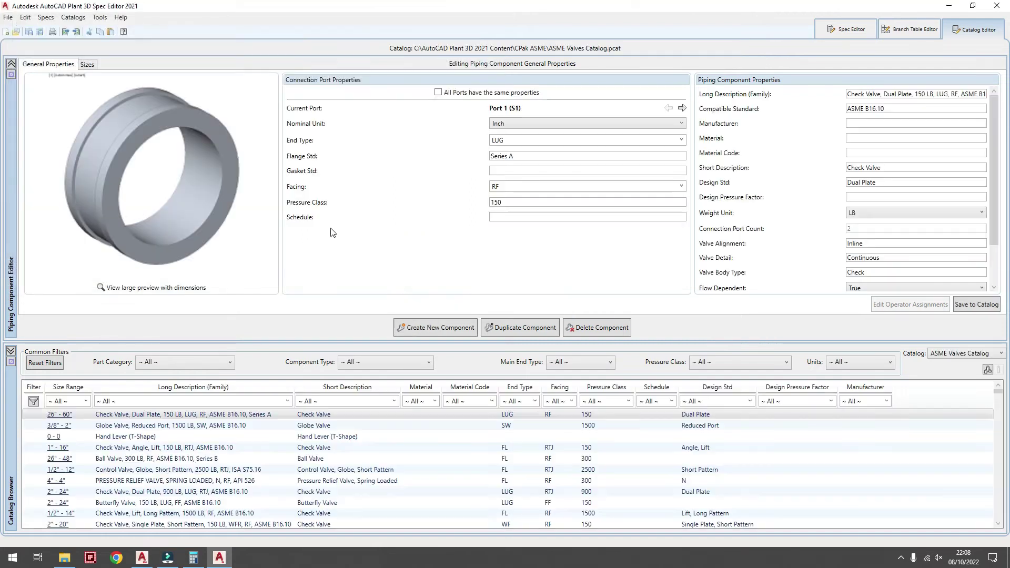
- Filter the catalog to DIAPHRAGM VALVE and show the RF valve's 1/2" size data
click(393, 402)
drag(428, 260, 423, 315)
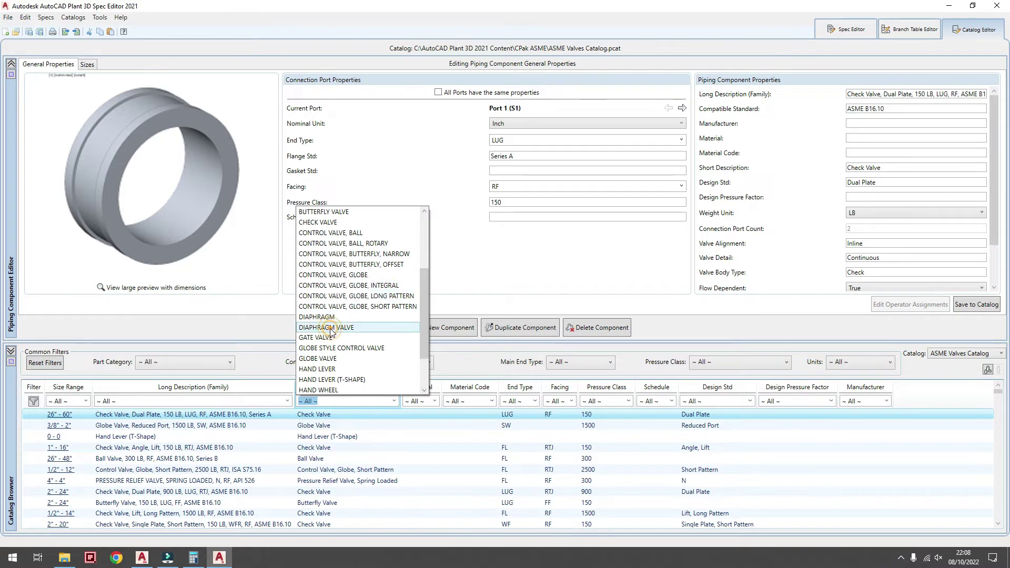
click(330, 328)
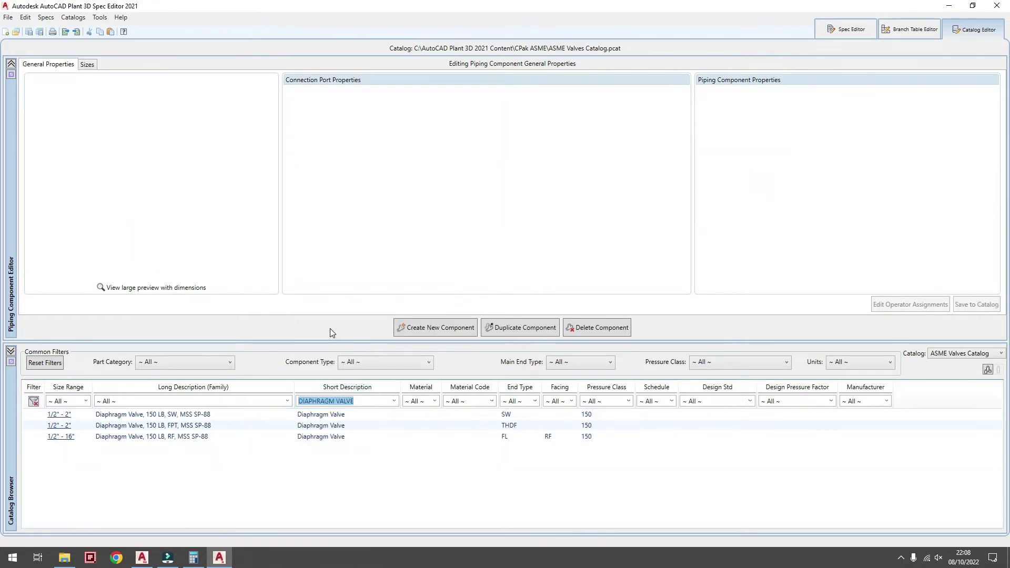
click(192, 437)
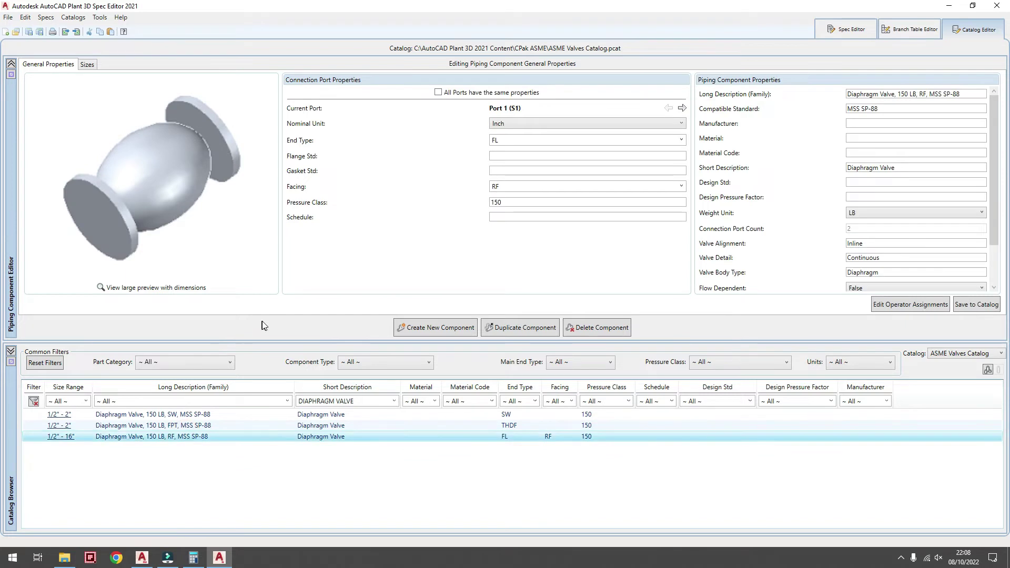
drag(262, 340, 262, 339)
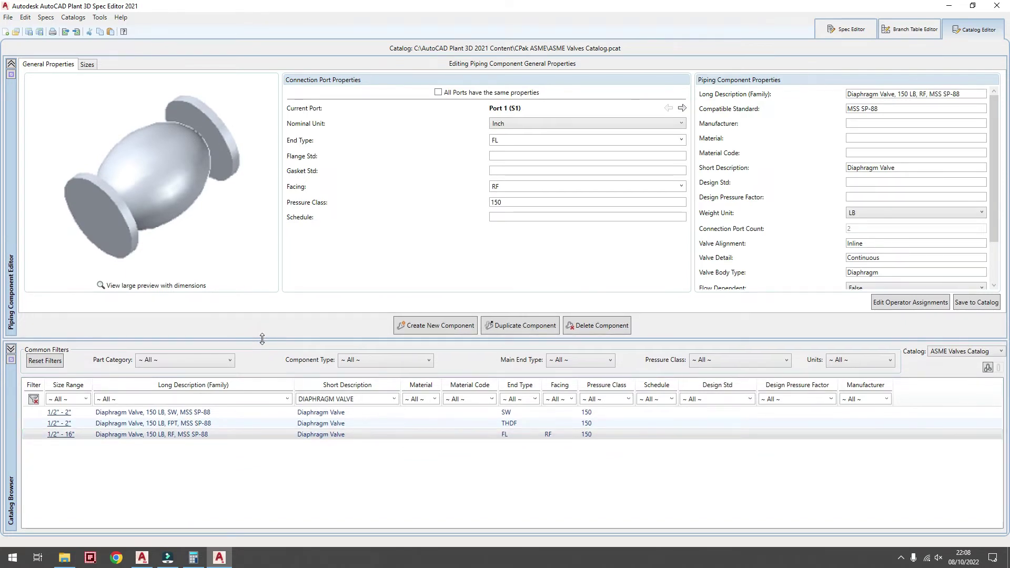
click(207, 433)
click(89, 64)
click(111, 94)
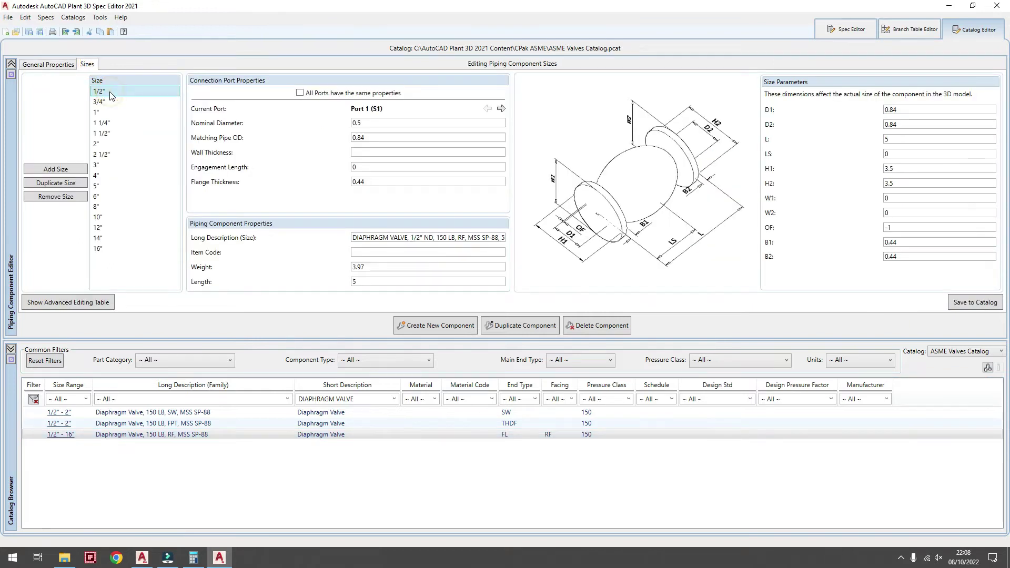
drag(131, 339, 134, 406)
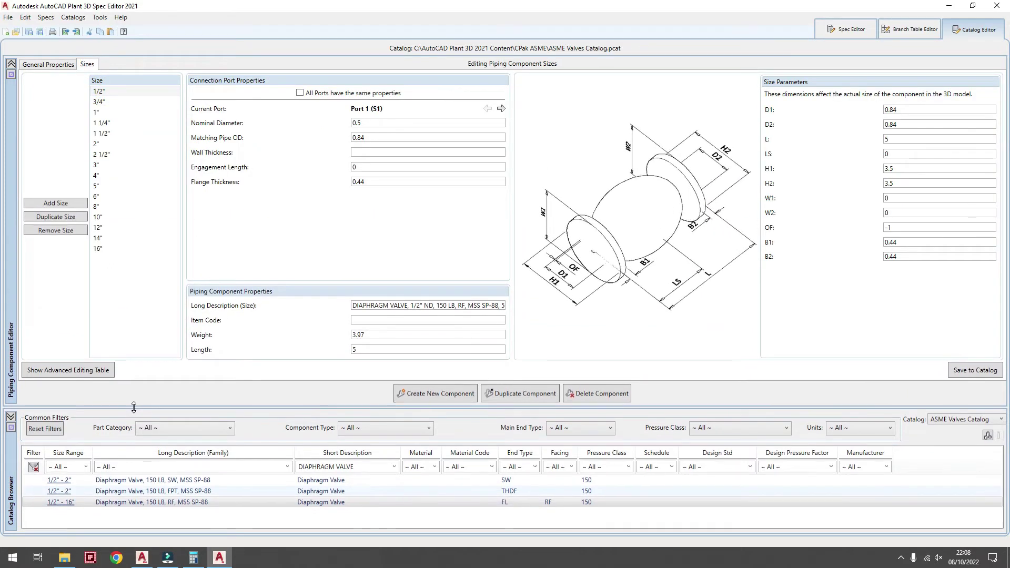
- Capture a full-screen Snip & Sketch screenshot of the valve's size dimensions
click(13, 558)
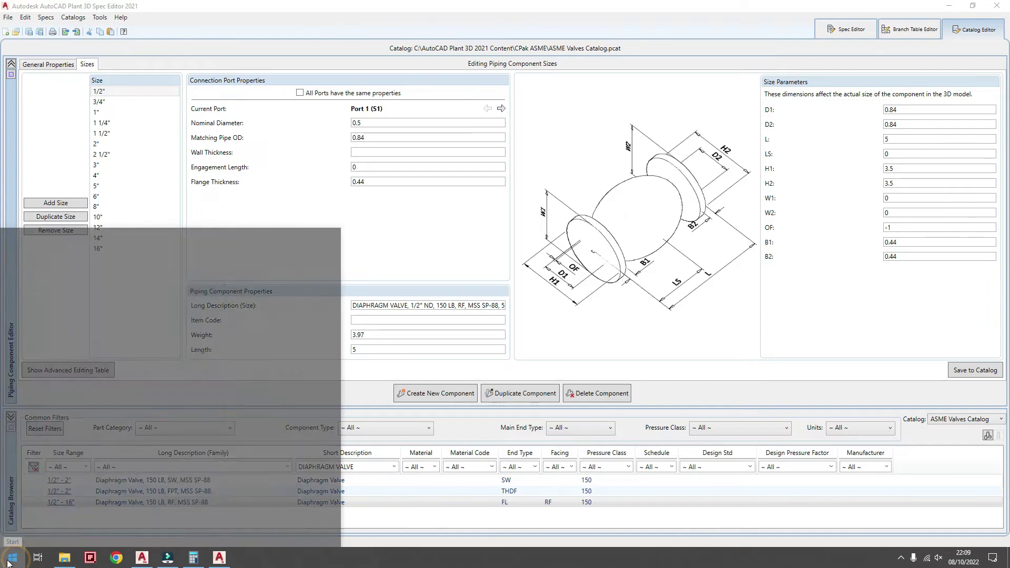
click(238, 526)
click(23, 34)
mouse_move(2, 1)
mouse_down()
mouse_move(935, 446)
mouse_move(1009, 530)
mouse_up()
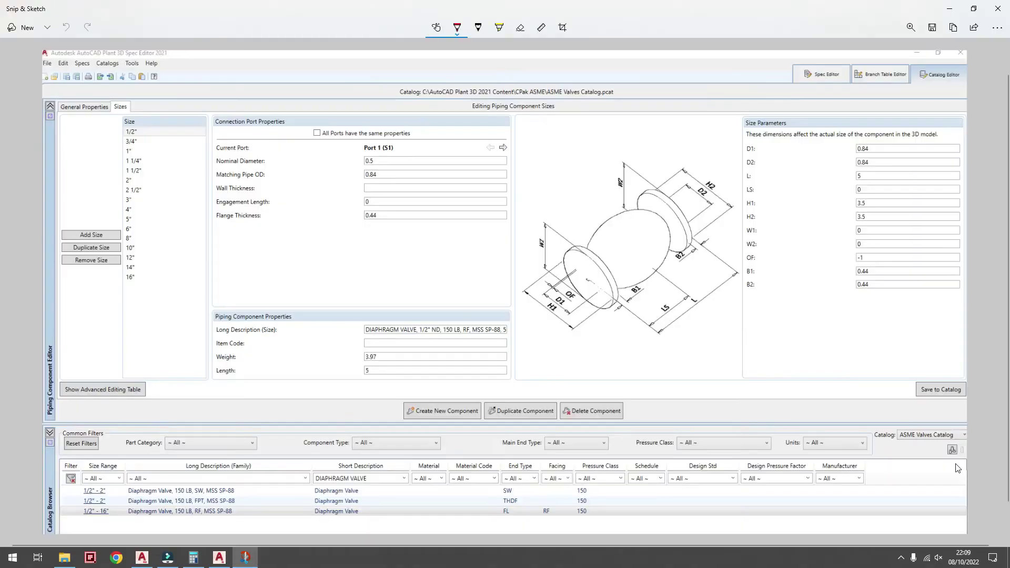
click(949, 8)
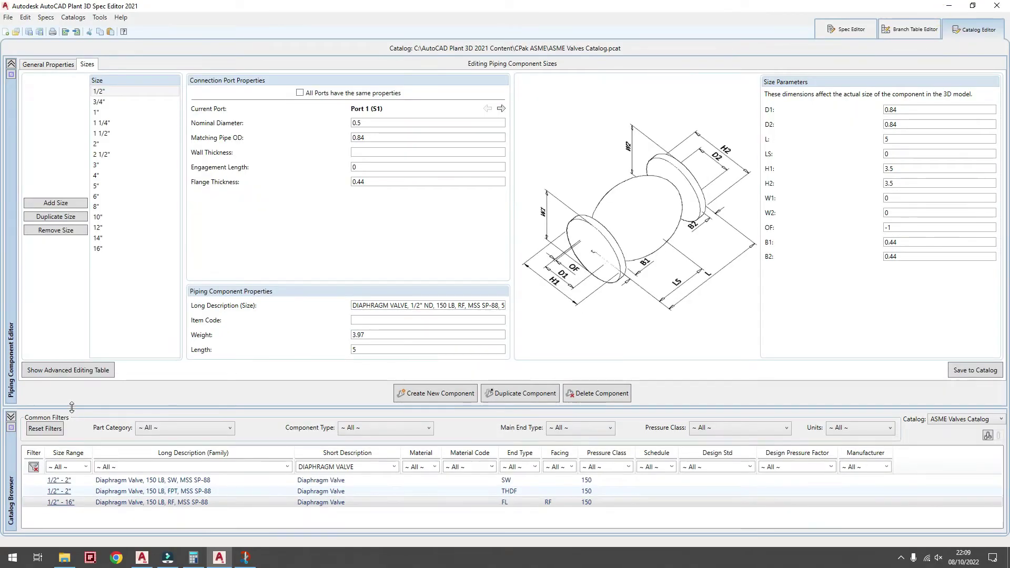
drag(72, 407, 71, 367)
- Start a new Custom DWG Block component in category Valves with component type Valve
click(33, 427)
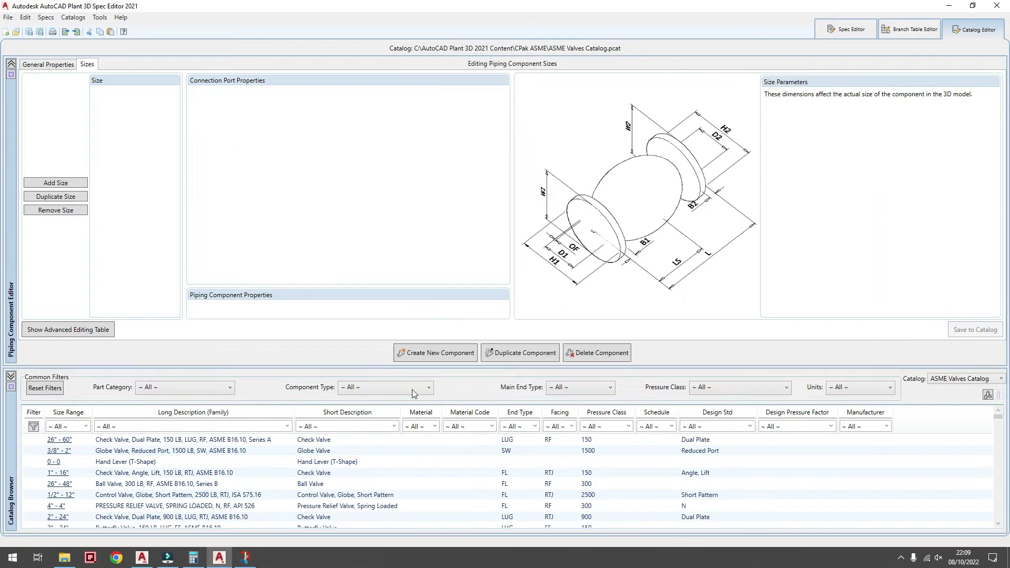
click(415, 353)
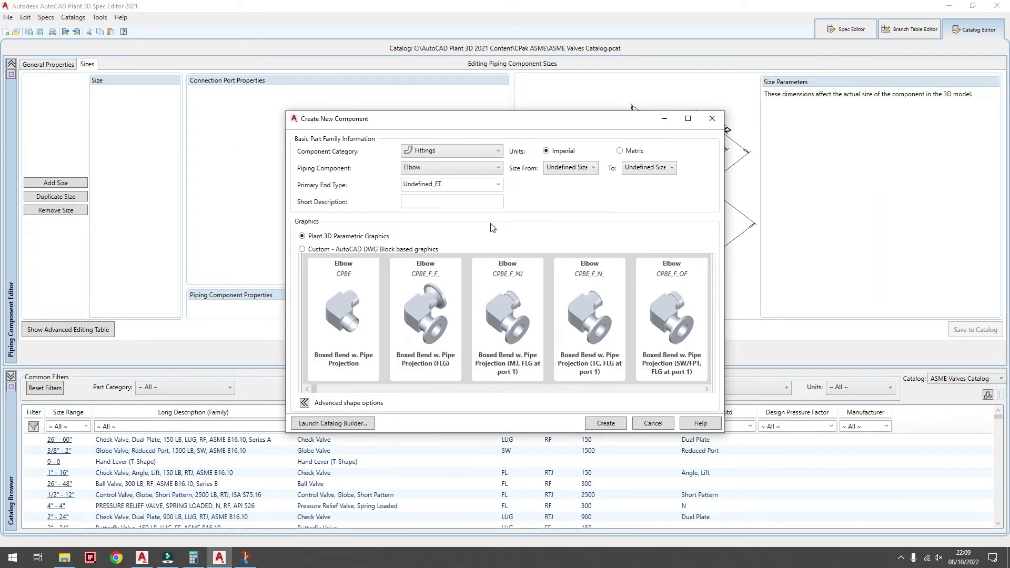
click(422, 249)
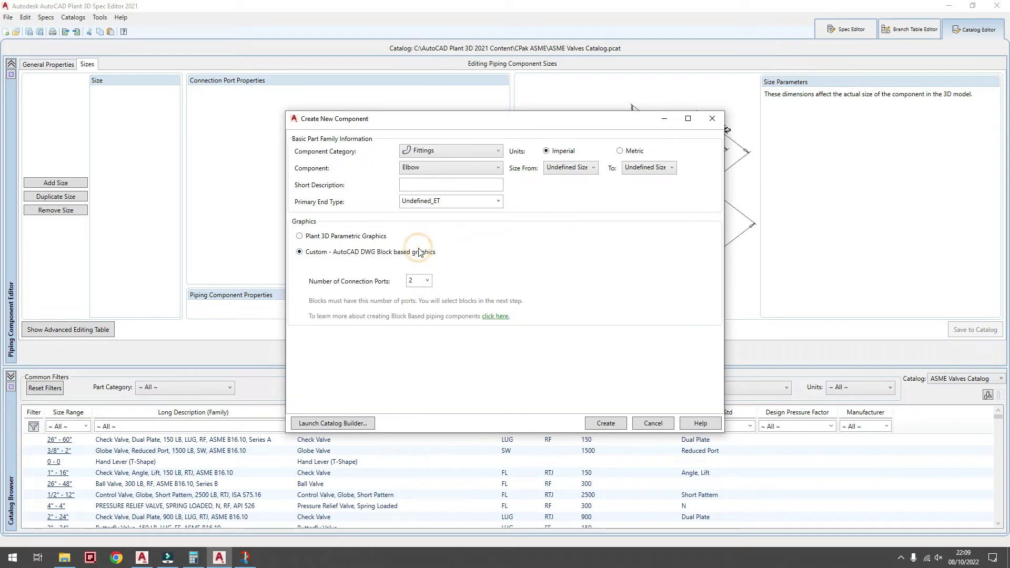
click(491, 153)
click(424, 214)
click(452, 168)
click(452, 181)
text(DIAPHRAGM)
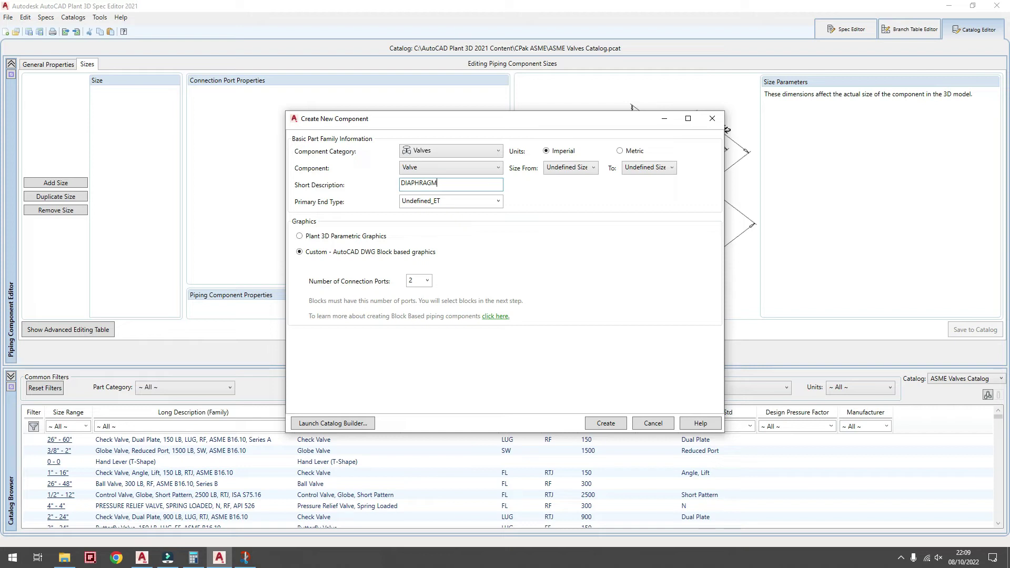
- Name it DIAPHRAGM VALVE with FL primary ends and 1/2" size, and create it
text( VALVE)
click(498, 203)
click(450, 276)
click(572, 169)
click(569, 223)
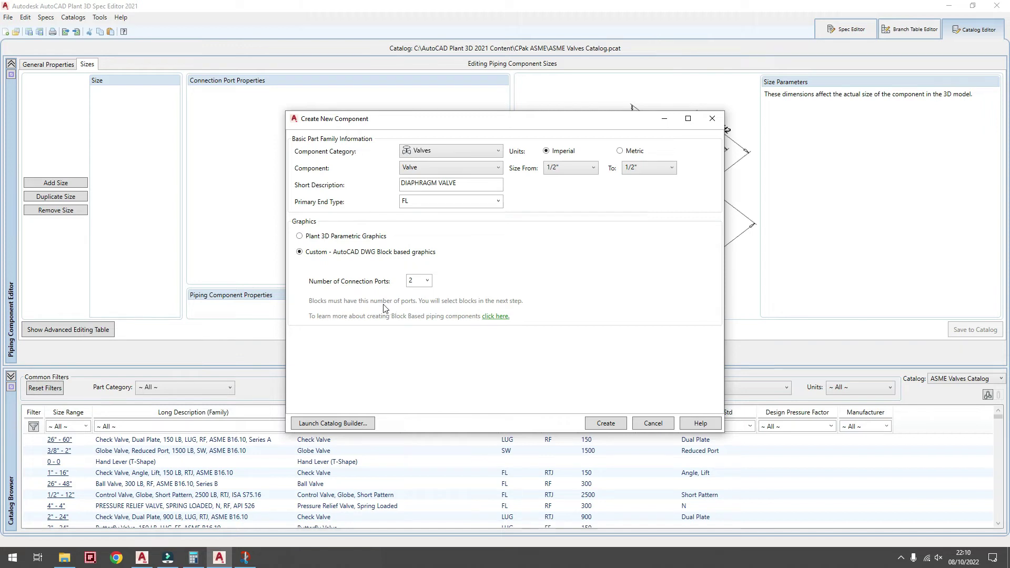
click(604, 424)
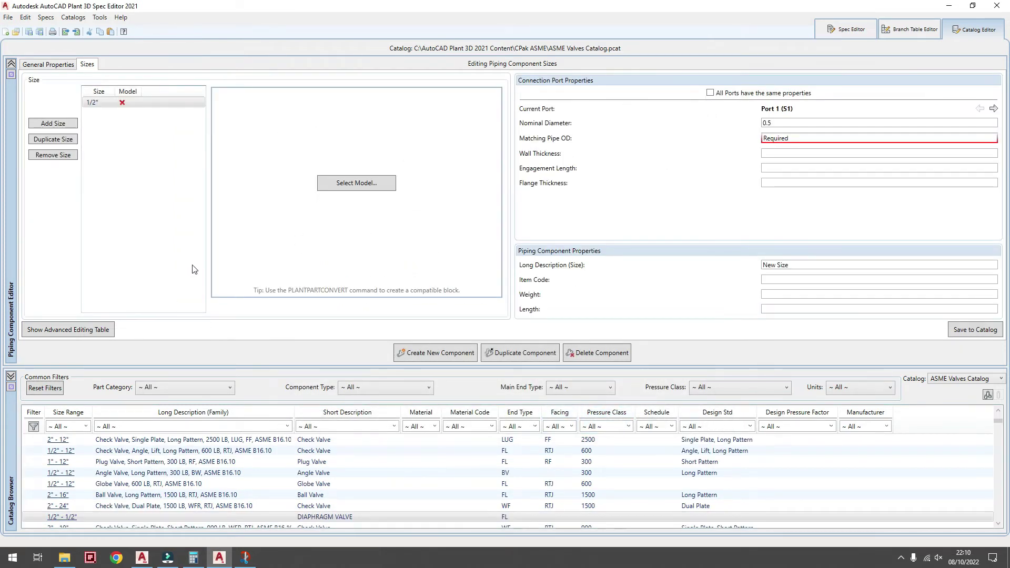
- Assign the Diaphragm Valve block from Custom Part\Valve to the 1/2" size, then view the reference screenshot
click(369, 182)
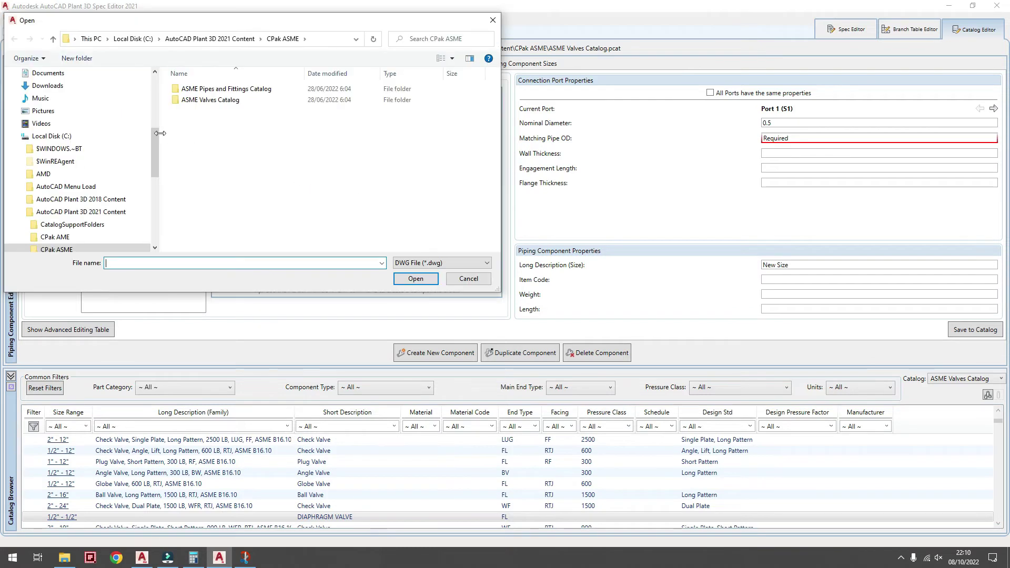
click(133, 38)
double_click(236, 145)
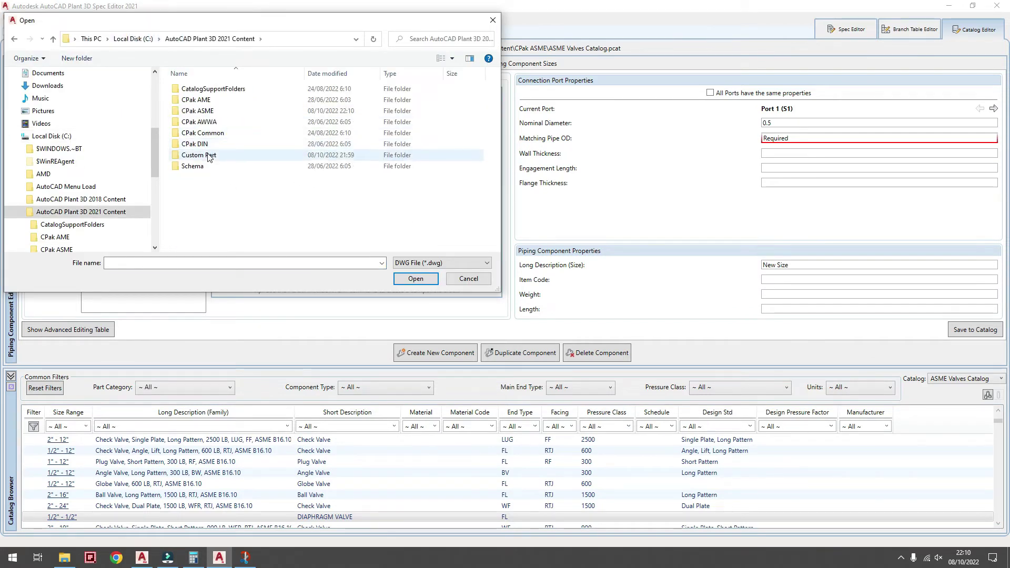
double_click(207, 154)
double_click(198, 92)
click(228, 90)
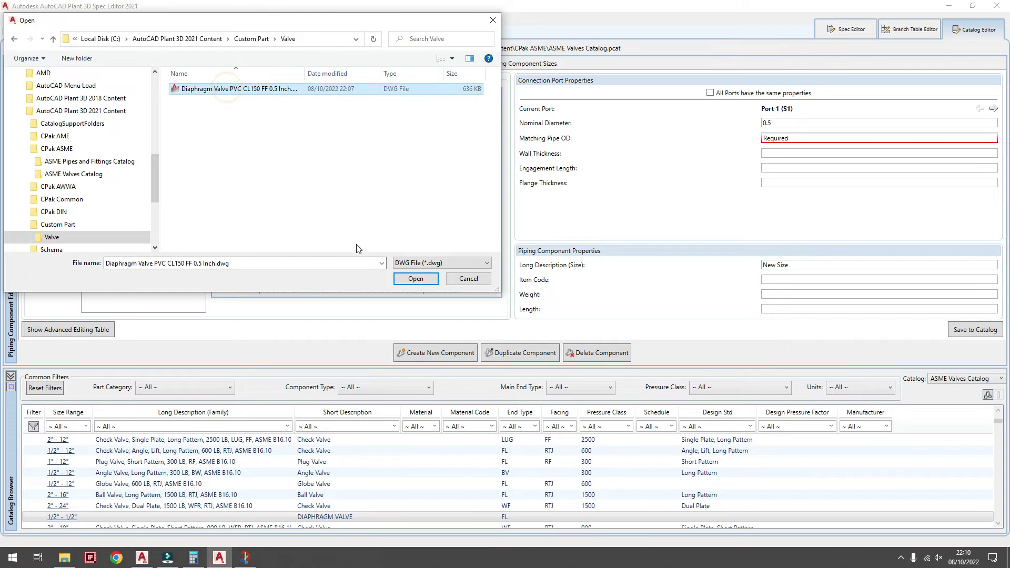
click(416, 279)
click(426, 175)
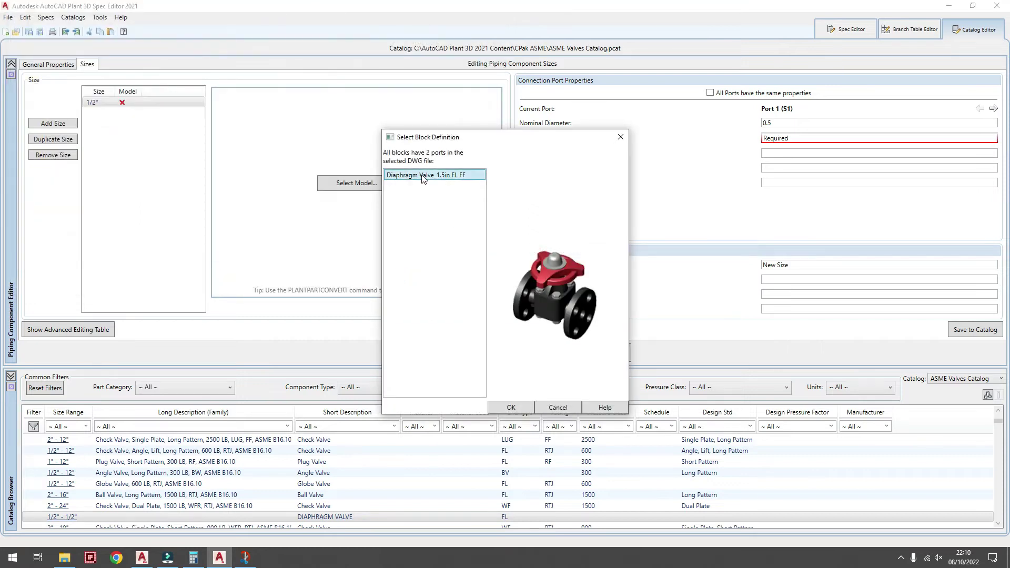
click(511, 408)
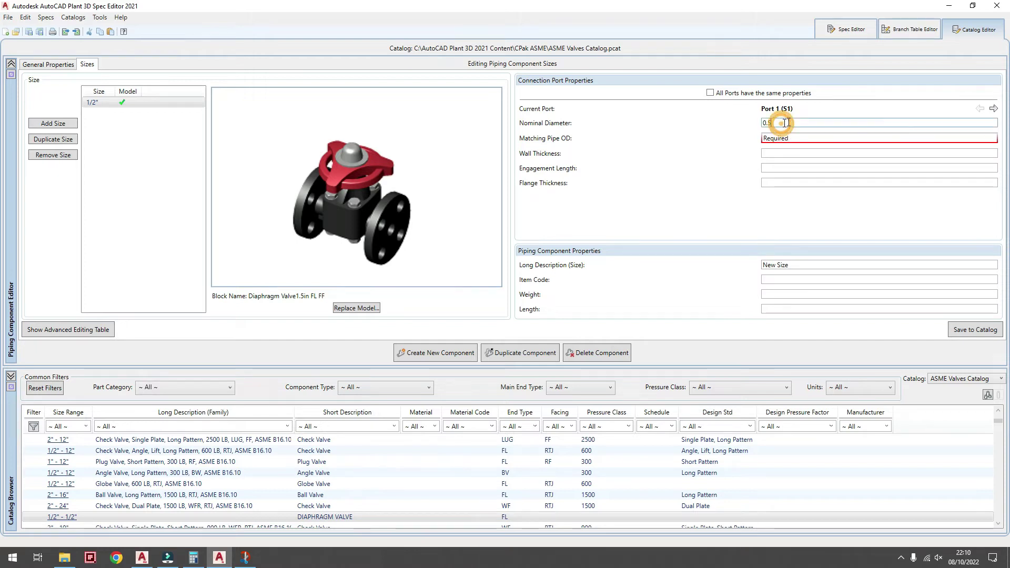
click(245, 558)
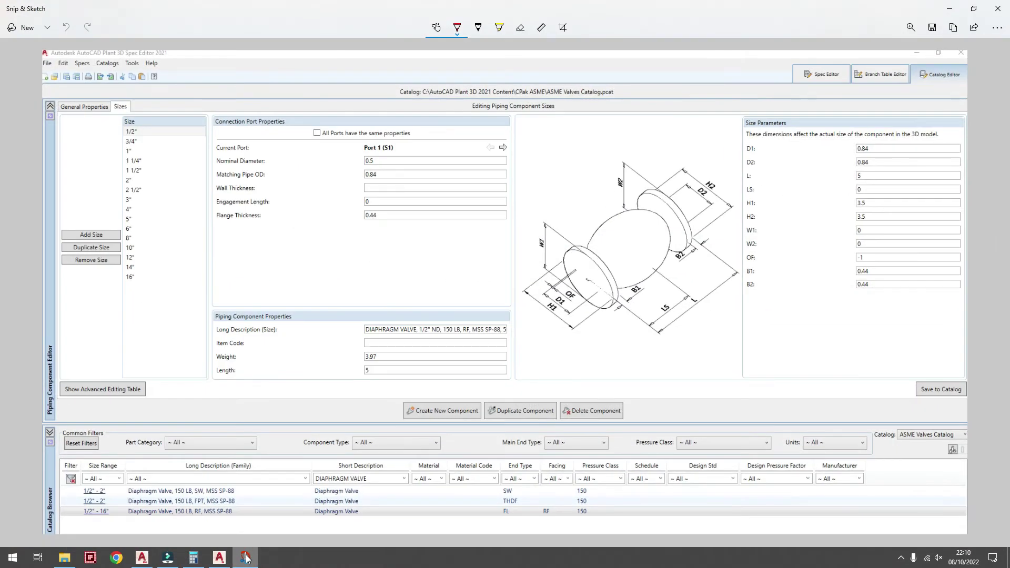
- Set the matching pipe OD to 0.84 with all ports sharing the same properties
click(246, 558)
click(798, 140)
text(0.84)
click(710, 93)
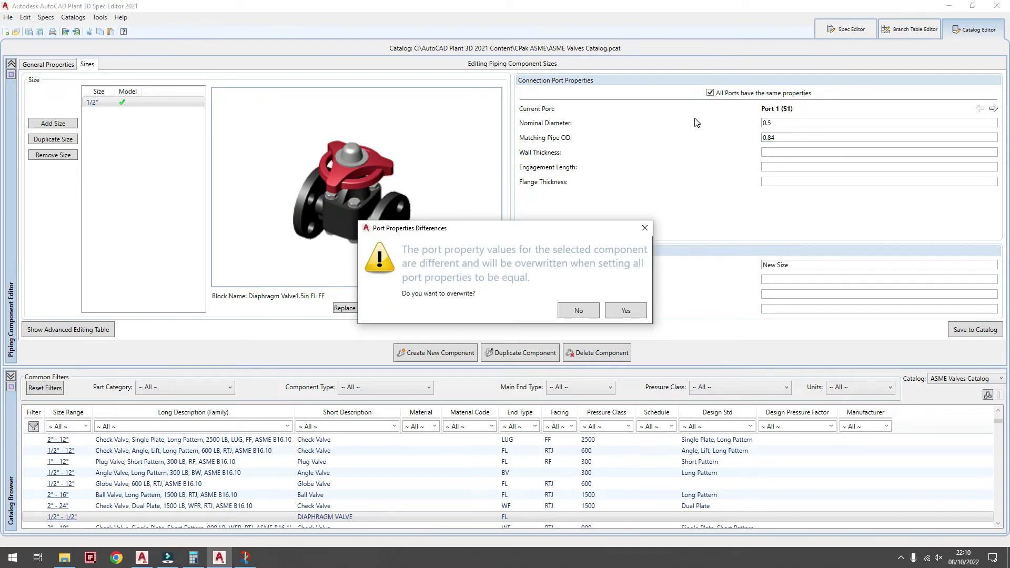
click(631, 315)
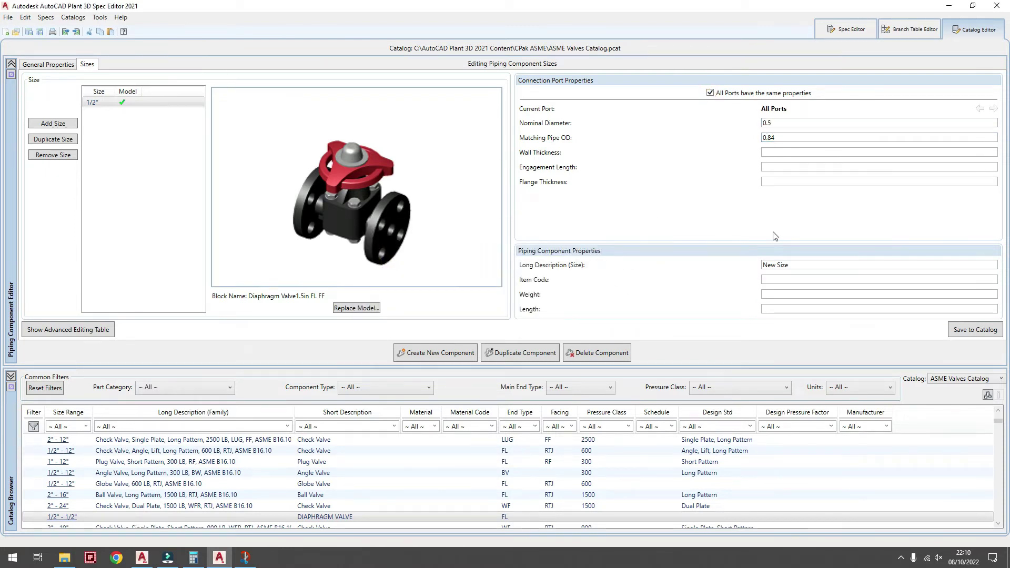
- Enter flange thickness 0.44, a long description, length 4.33 and weight 3.97, then save to catalog
click(769, 181)
text(0.44)
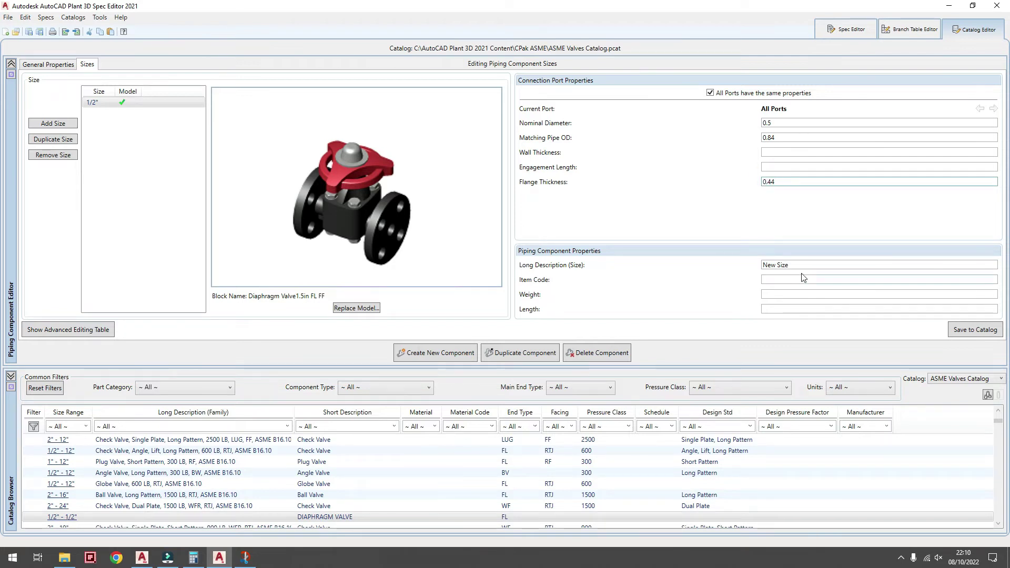
key(Tab)
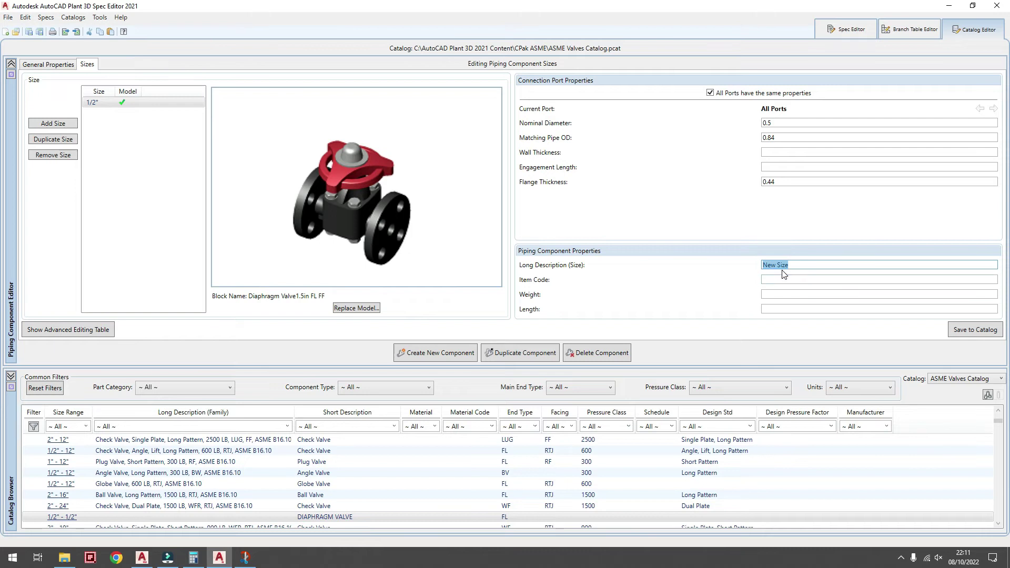
text(DIAPHRAGM VALVE 1/)
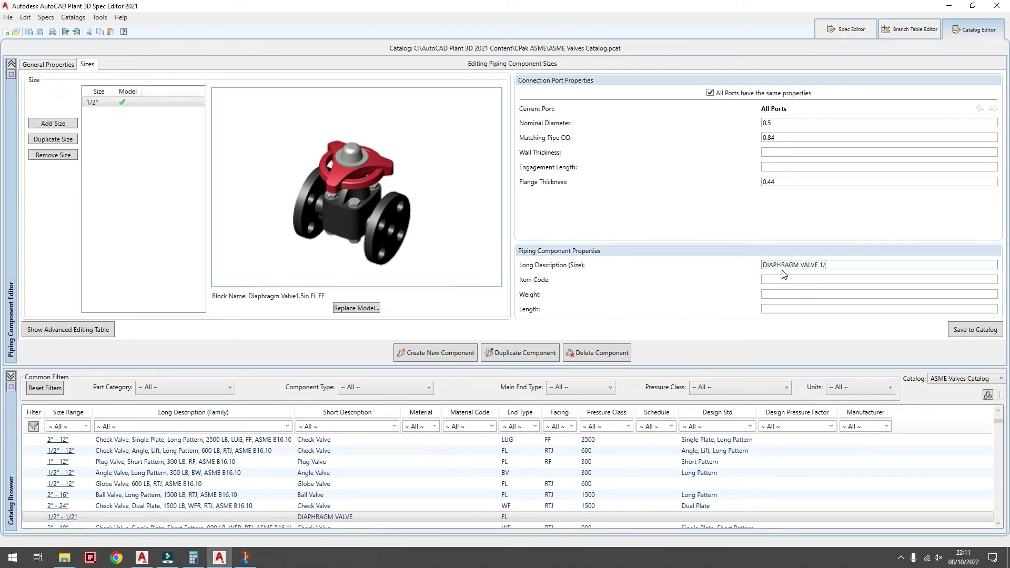
text(2" 150, FF)
click(773, 309)
text(4.33)
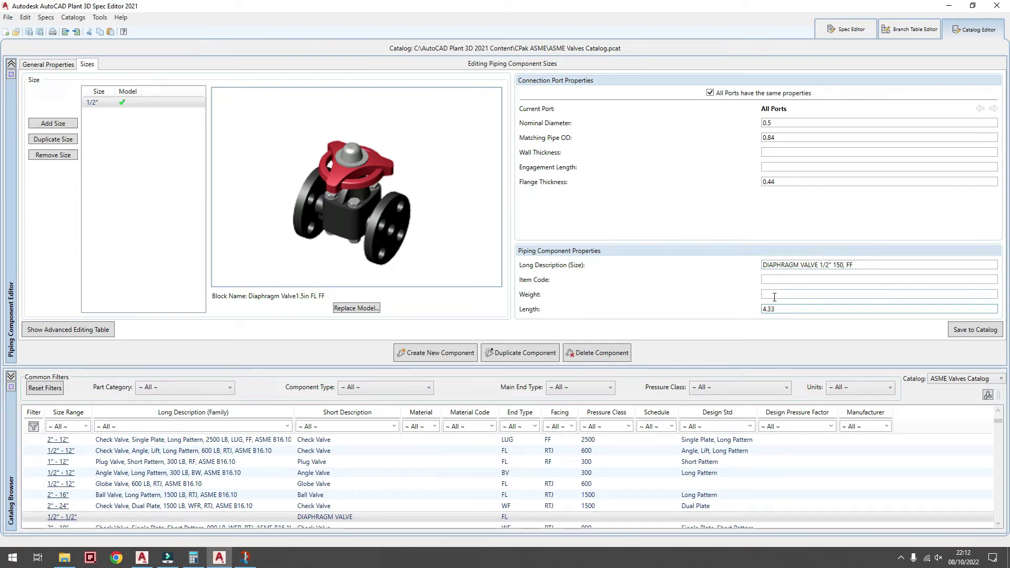
click(776, 295)
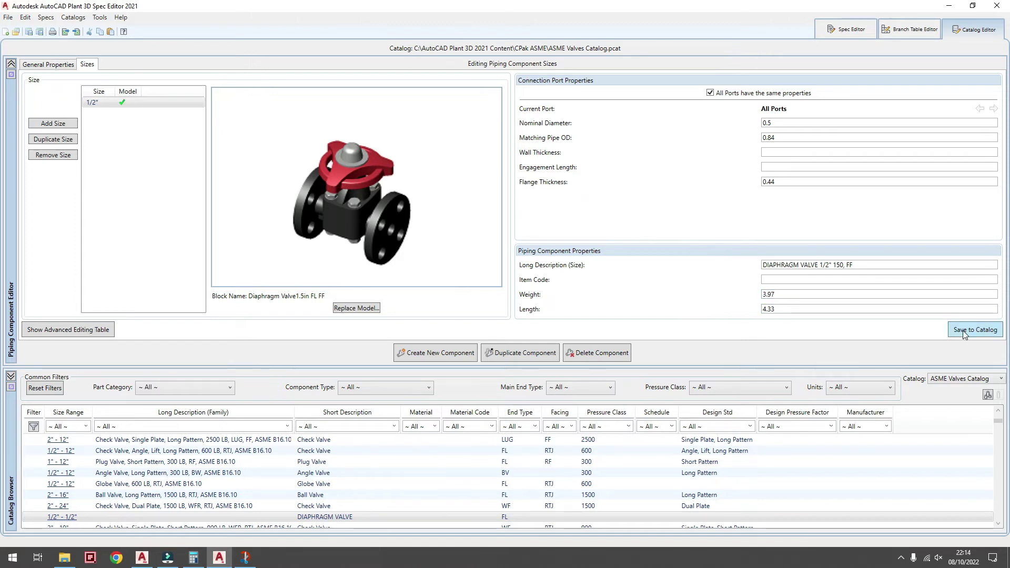
click(964, 332)
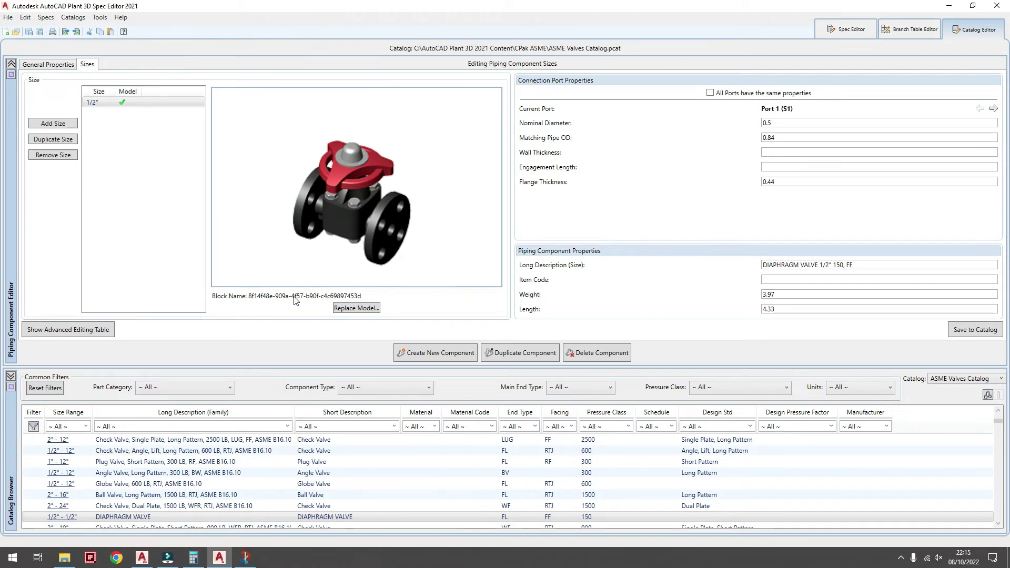
- Give all ports FF facing and paste DIAPHRAGM VALVE as the family long description
click(48, 68)
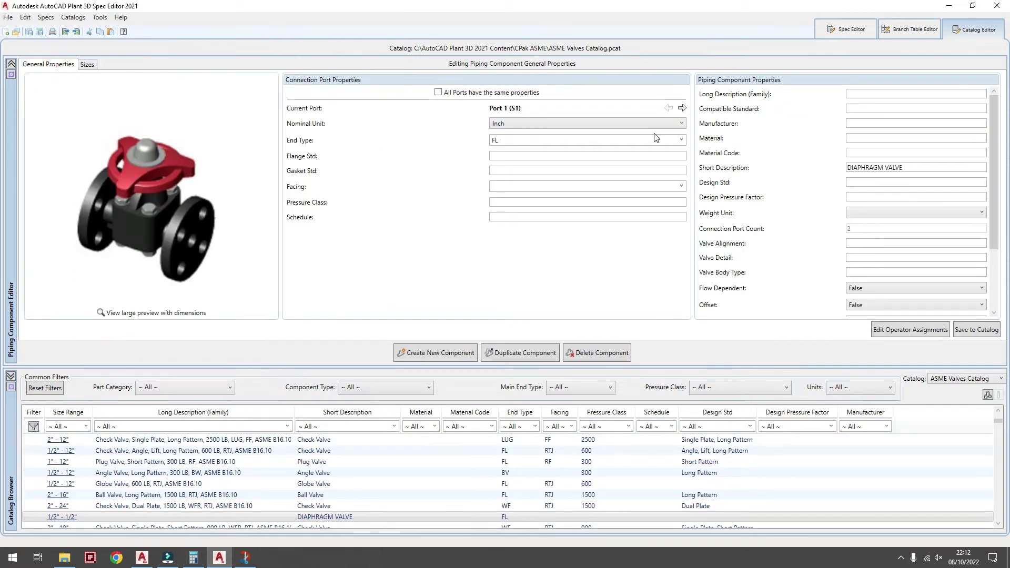
click(438, 94)
click(681, 140)
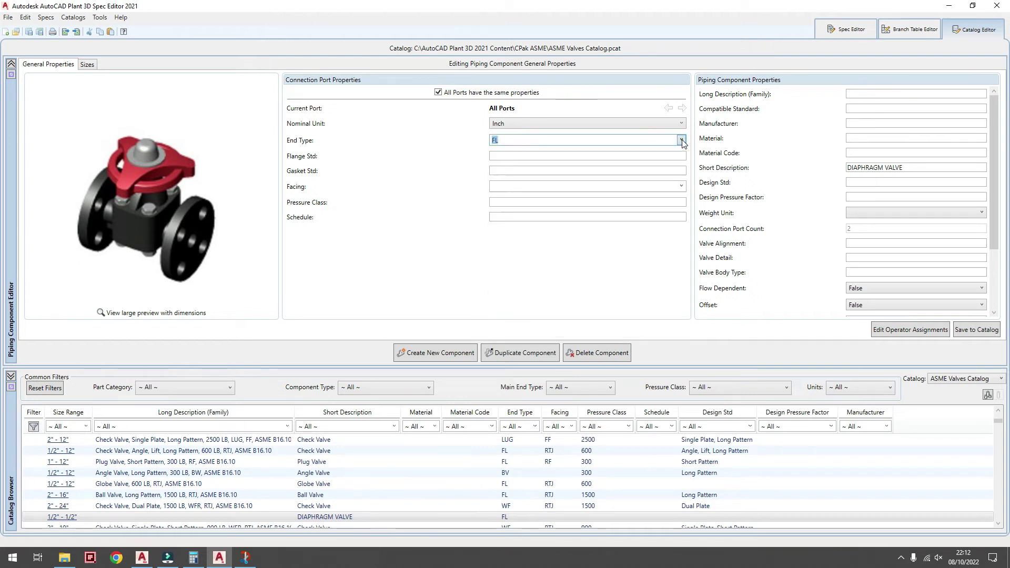
click(682, 186)
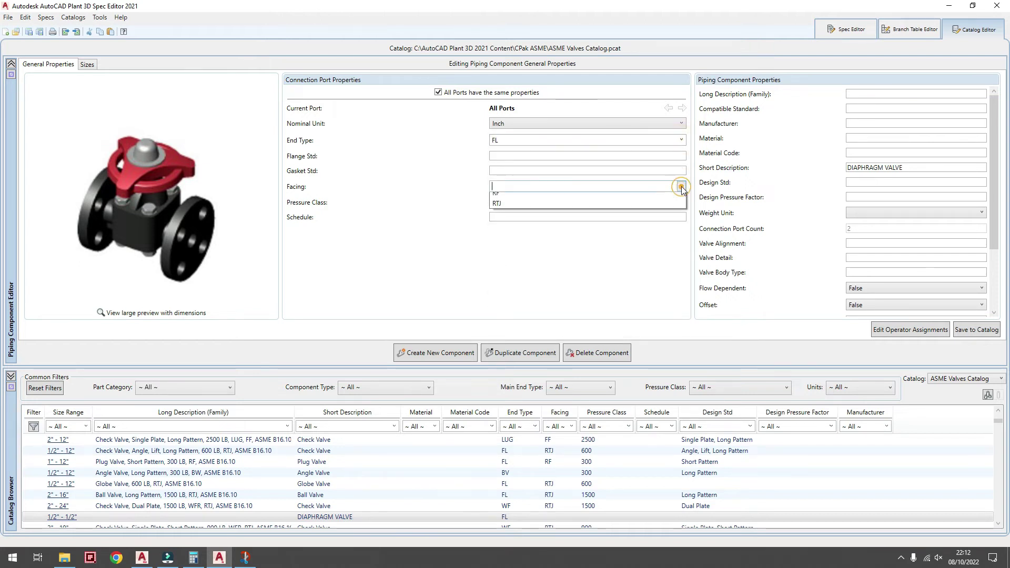
click(568, 203)
text(150)
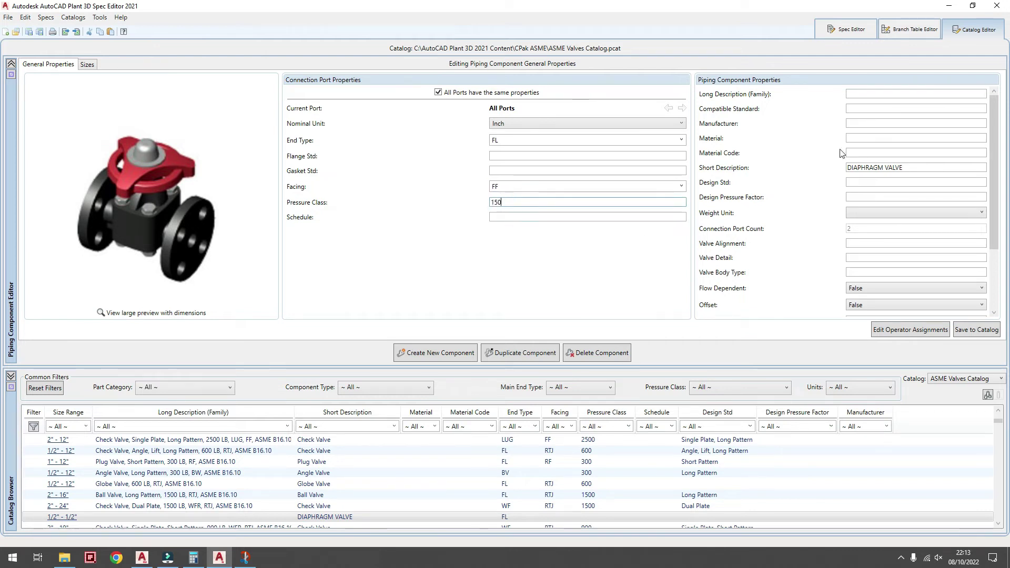
click(860, 93)
drag(907, 168, 842, 168)
key(ctrl+c)
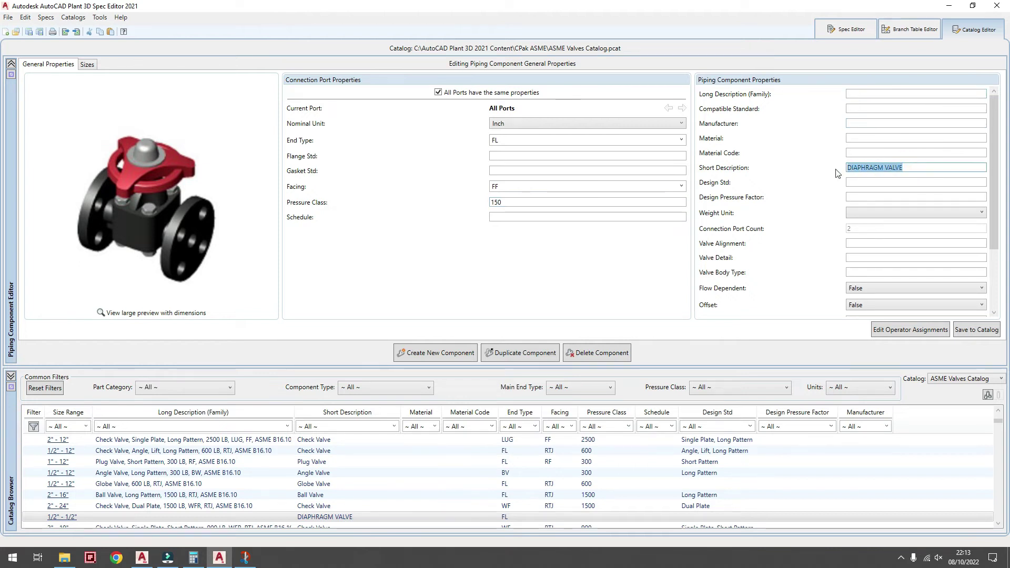
click(858, 94)
key(ctrl+v)
- Fill the valve alignment (INLINE), valve detail and DIAPHRAGM body type fields
scroll(882, 169, down, 5)
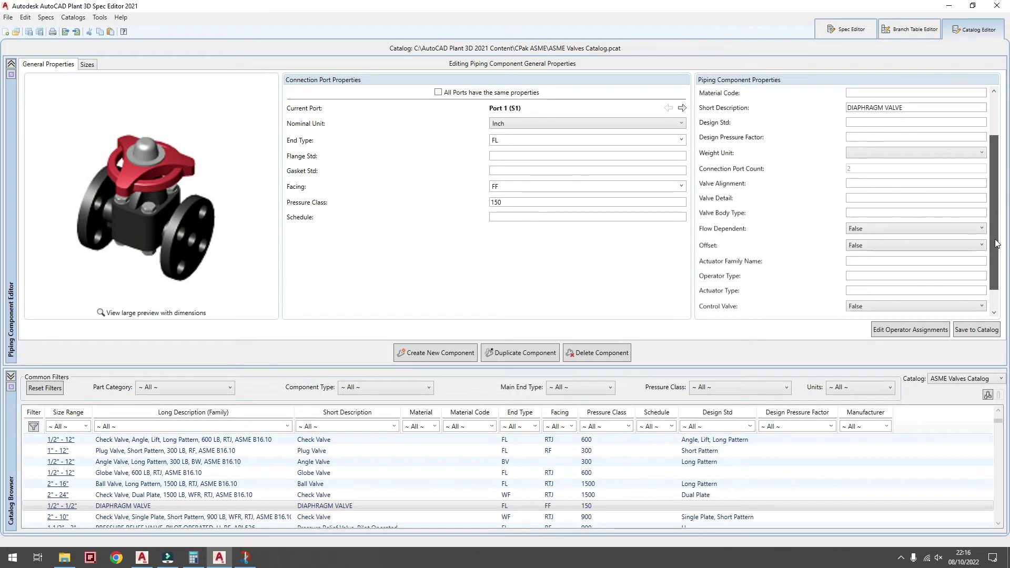
click(882, 169)
text(INLINE)
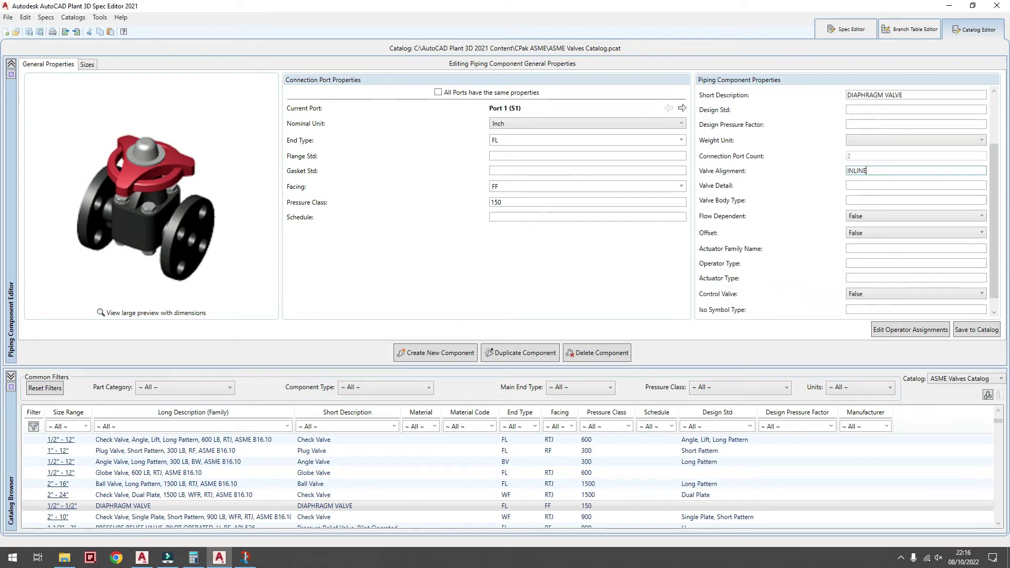
key(Tab)
text(CONTIN)
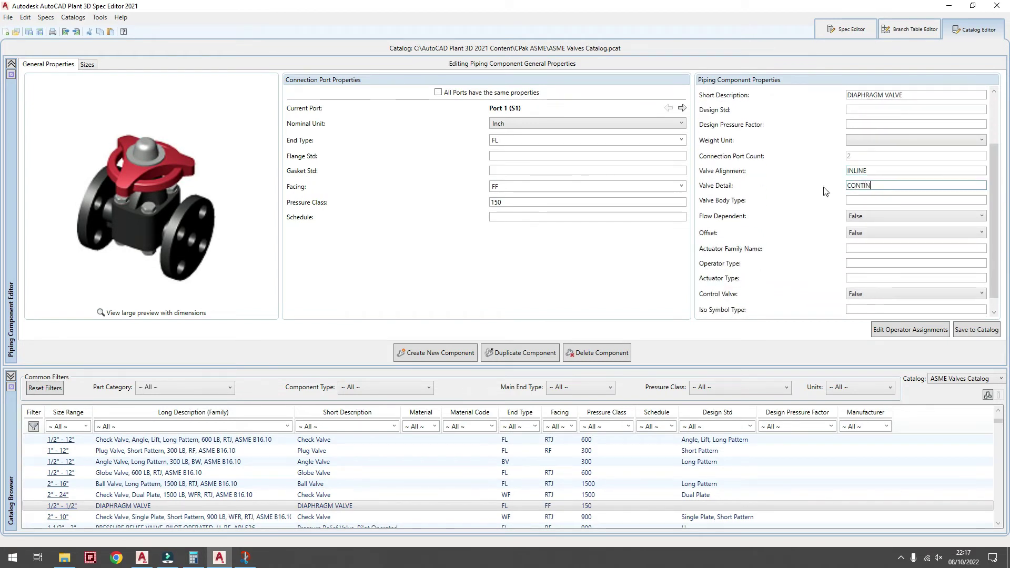
text(UOUS)
key(Tab)
text(DIAPHRAG)
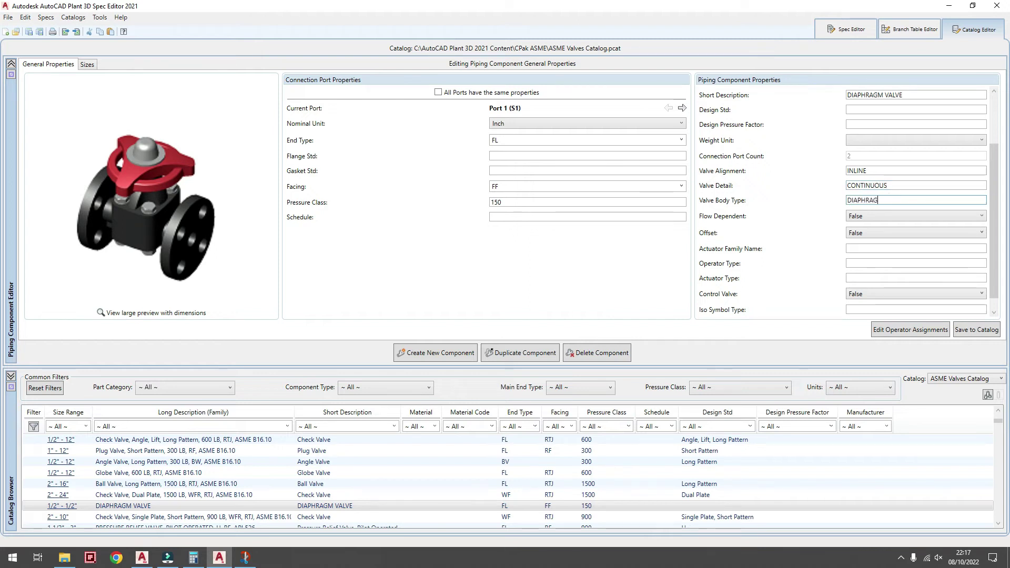
text(M)
key(Tab)
key(Tab)
key(Tab)
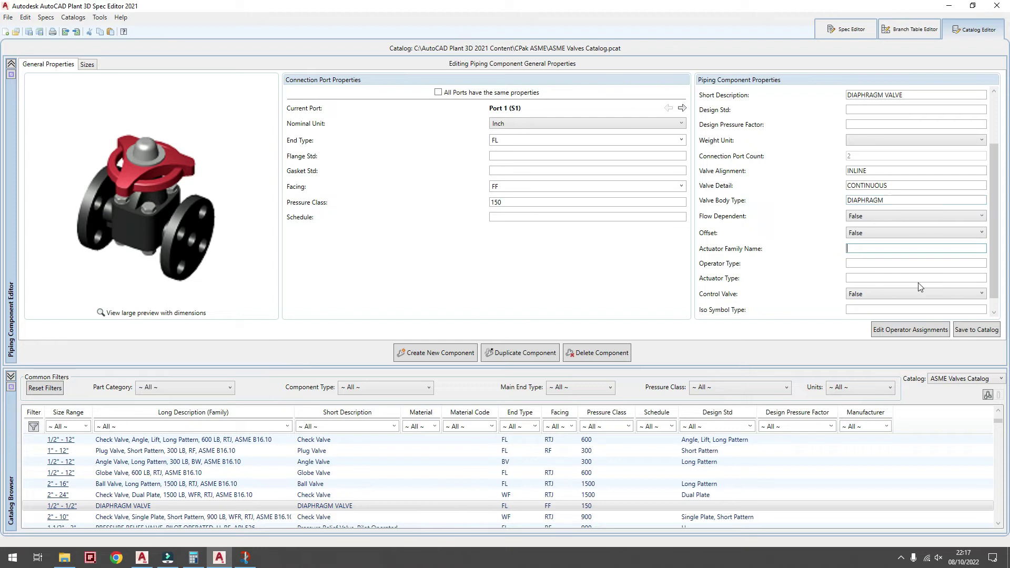
- Set the iso symbol type to VALVE and the iso symbol SKEY to VDFL
scroll(919, 287, down, 1)
click(870, 294)
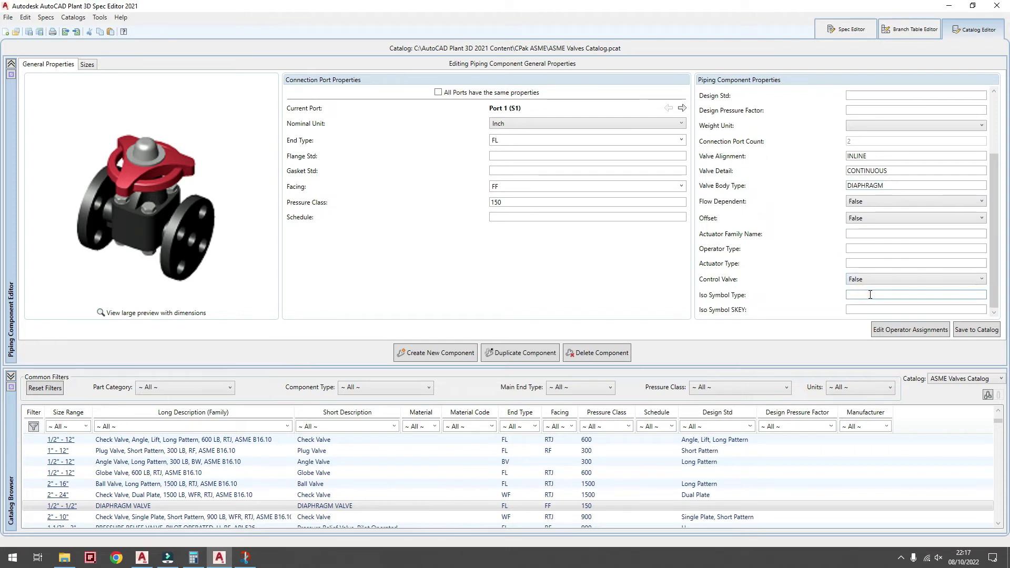
text(VALVE)
key(Tab)
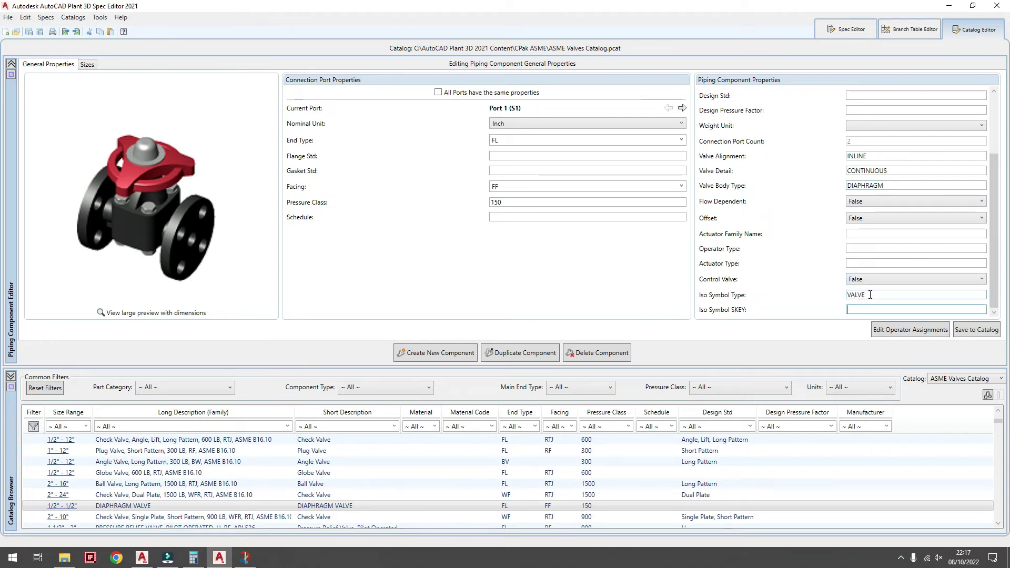
text(VDFL)
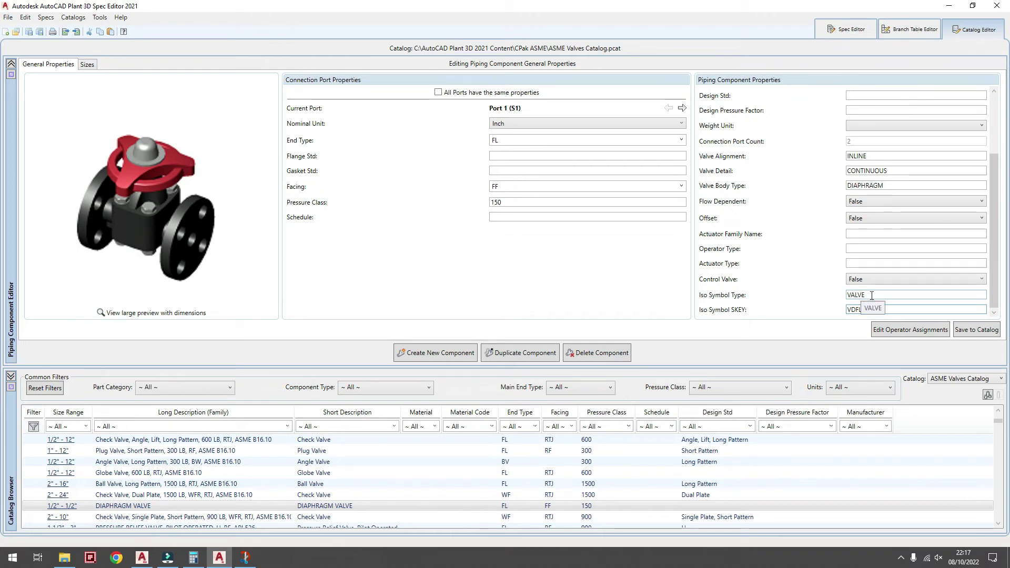
scroll(896, 306, up, 3)
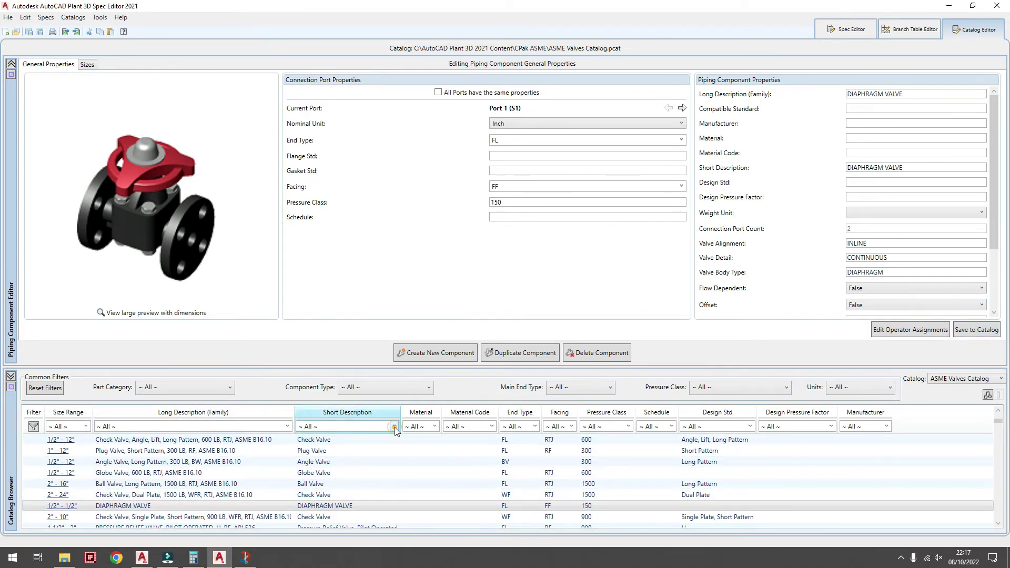
- Filter the catalog to DIAPHRAGM VALVE and select the custom 1/2" entry
click(347, 426)
drag(422, 286, 422, 356)
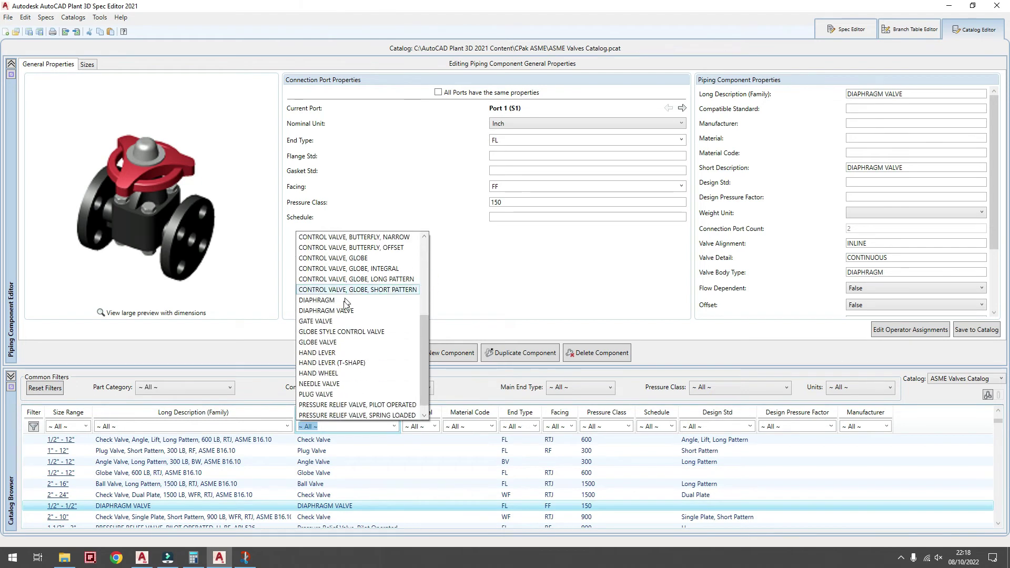
click(345, 312)
click(181, 451)
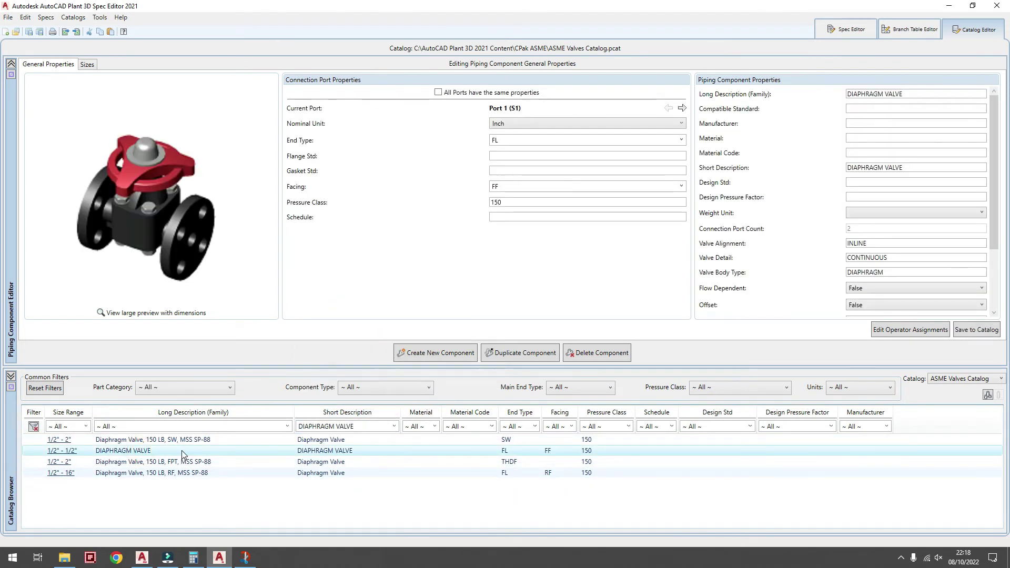
click(863, 32)
- Open CS150.pspx from 01. DISCAD Project\PRJ02-21\Spec Sheets
click(957, 49)
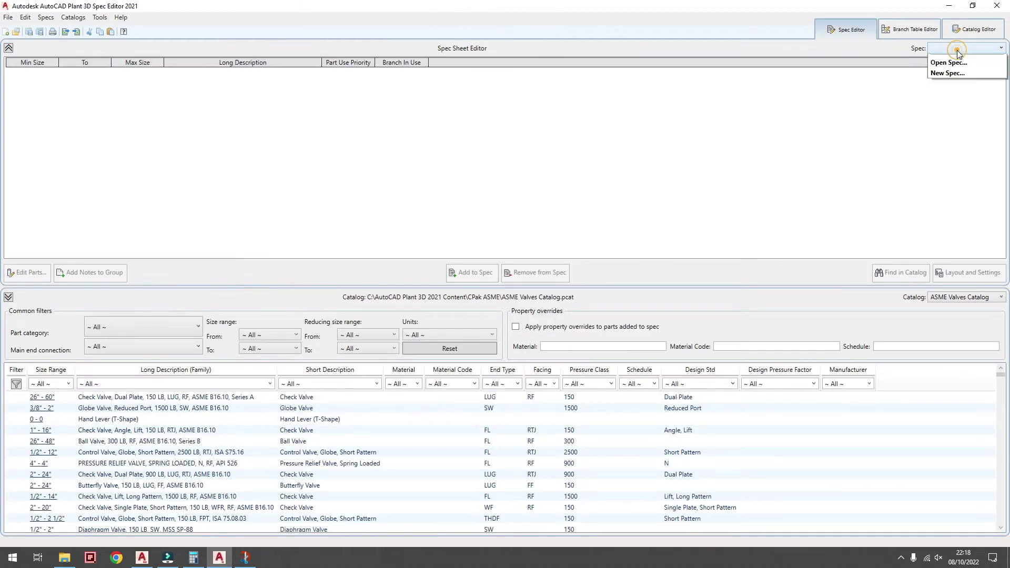
click(955, 65)
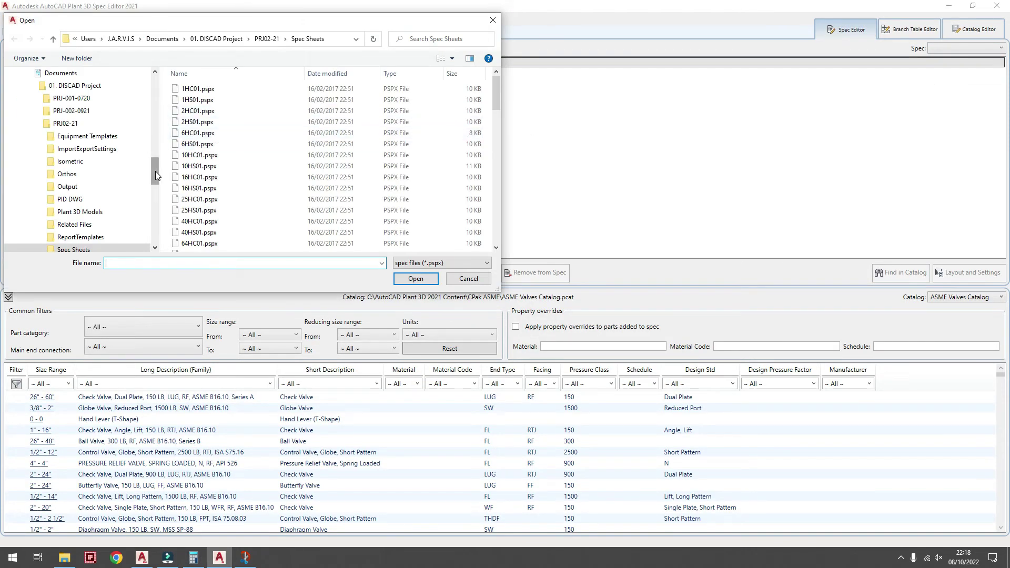
drag(156, 175, 156, 165)
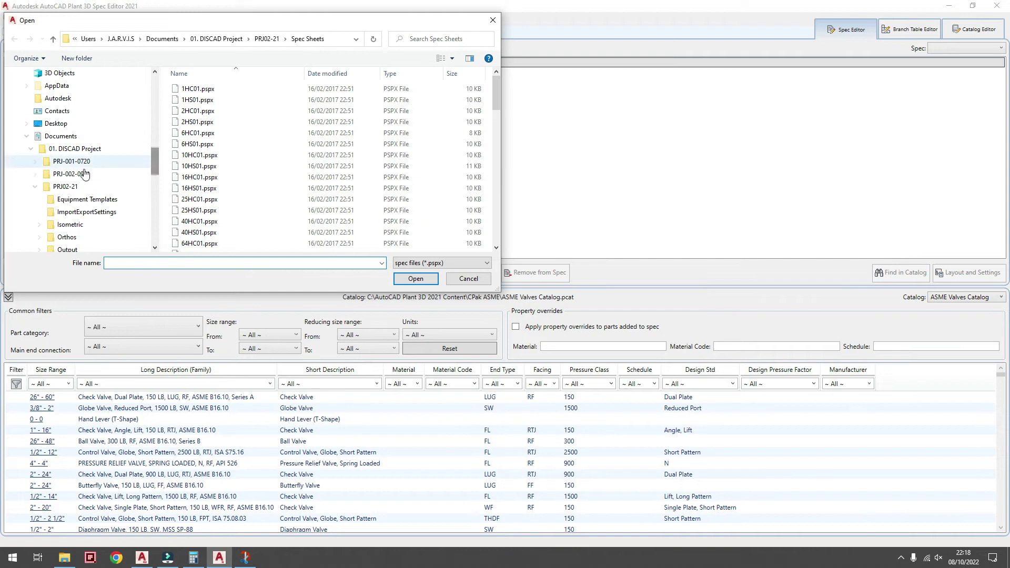
click(66, 187)
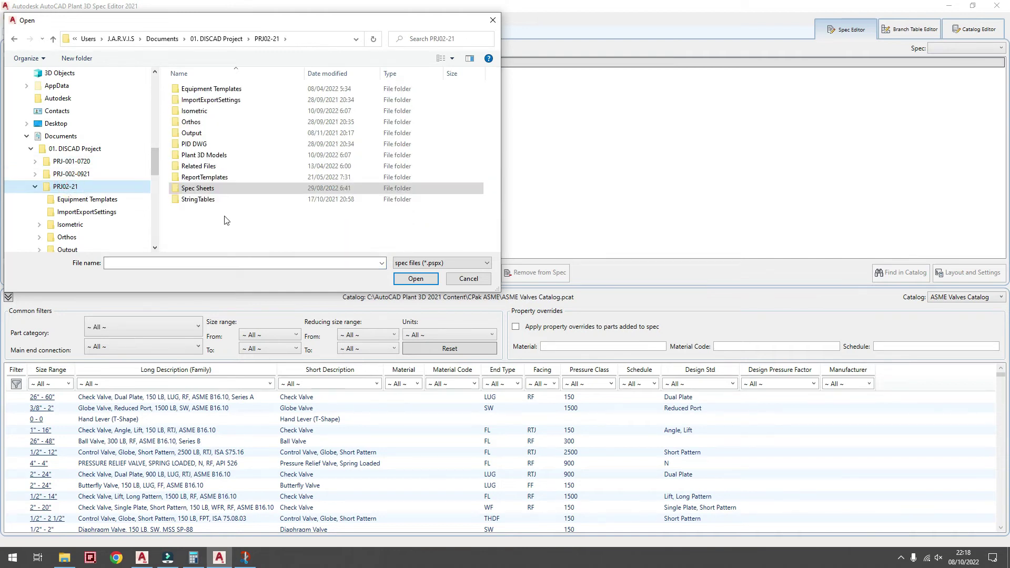
click(210, 40)
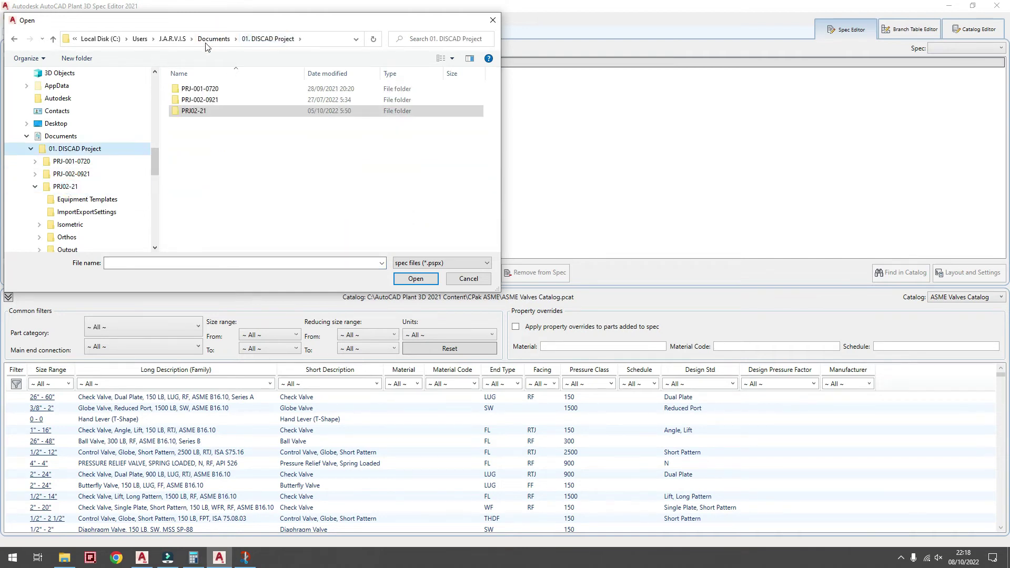
click(223, 39)
double_click(203, 88)
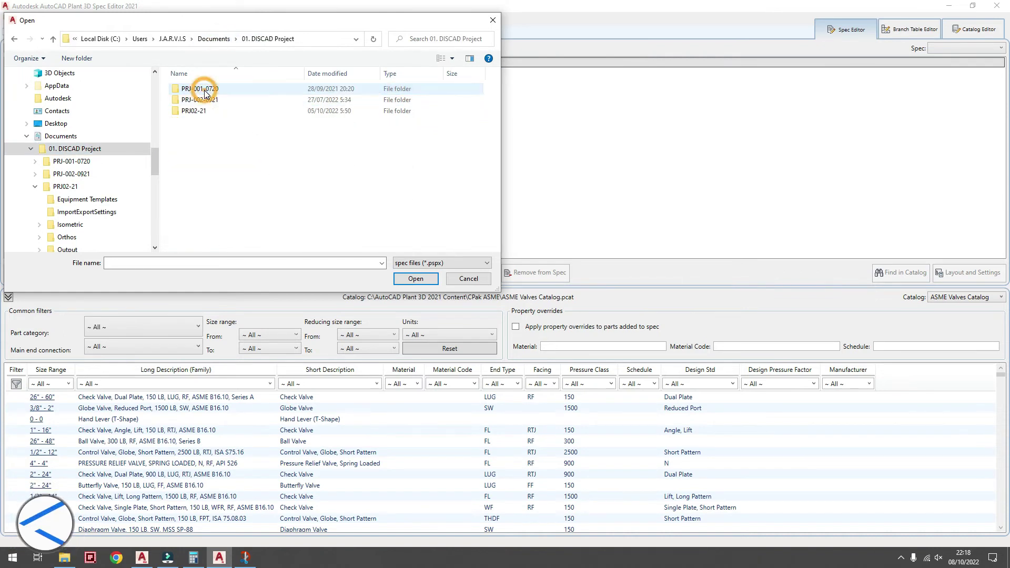
double_click(205, 111)
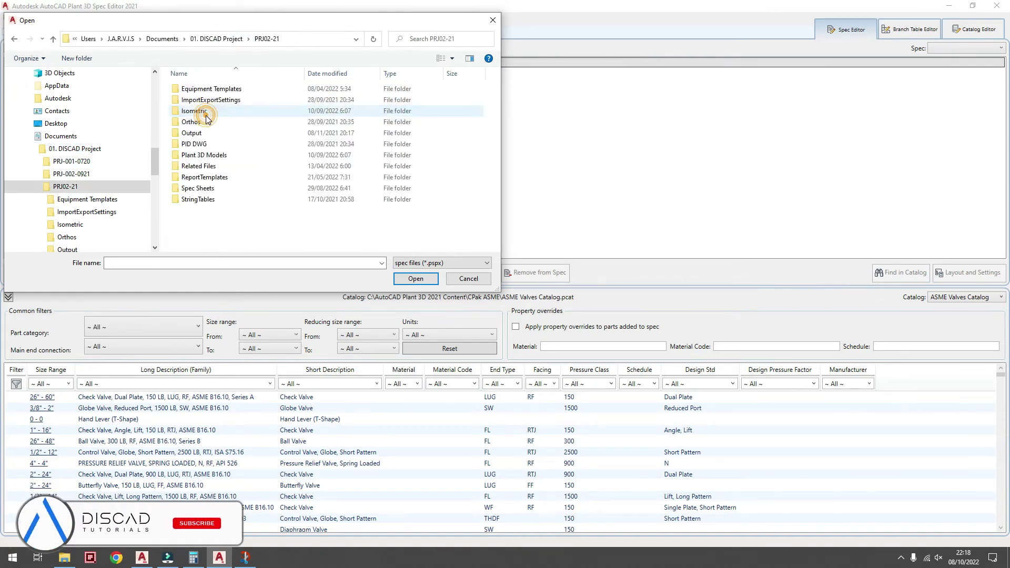
double_click(198, 188)
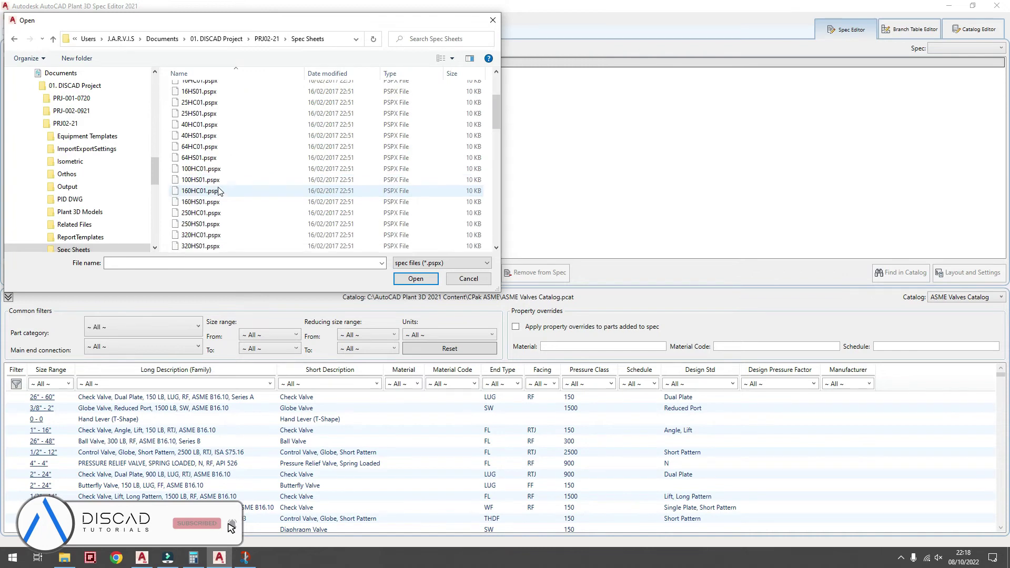
scroll(219, 191, up, 2)
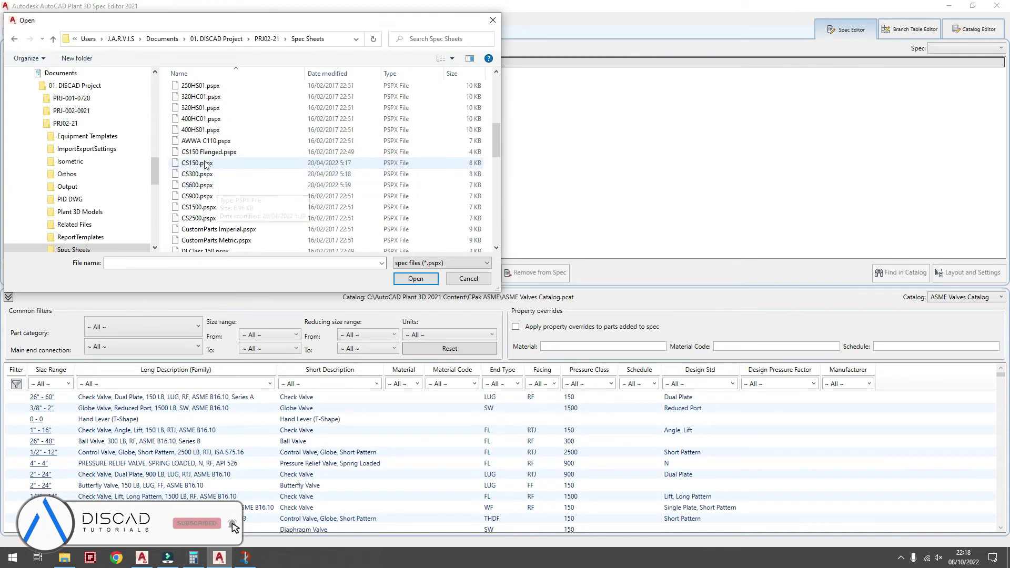
click(210, 175)
key(Return)
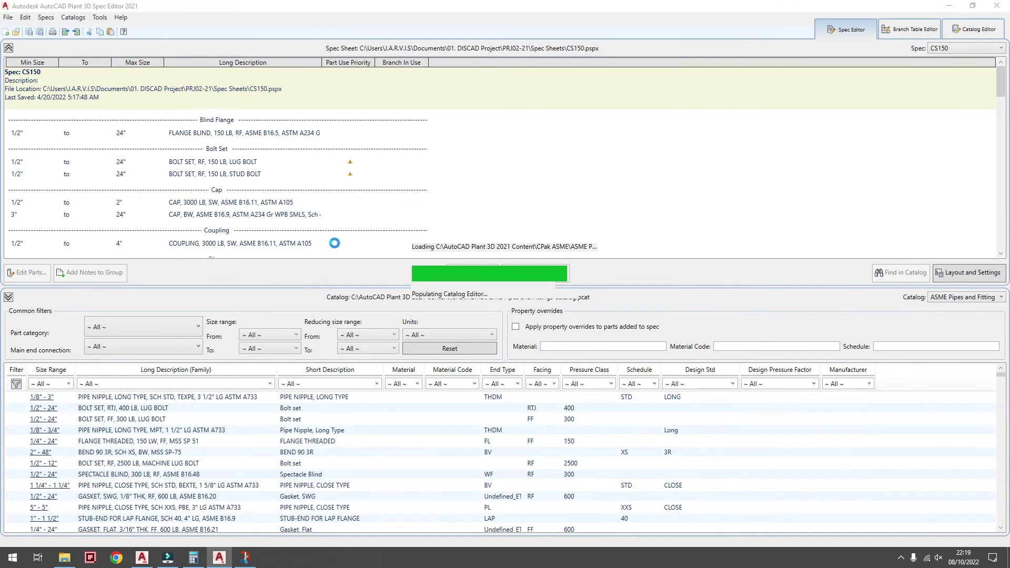
- Load the ASME Valves Catalog.pcat from the 2021 CPak ASME content folder
click(967, 325)
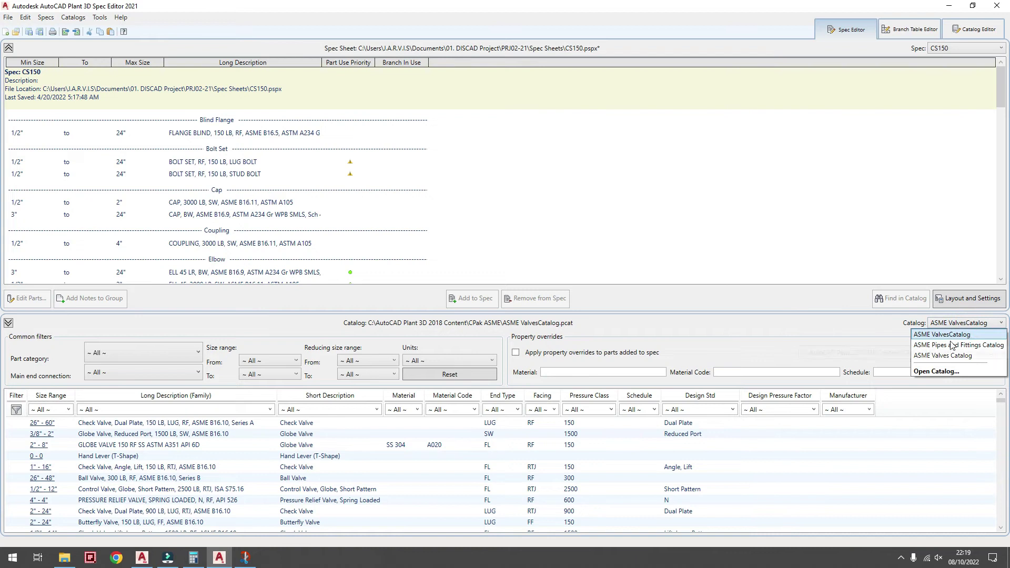
click(936, 371)
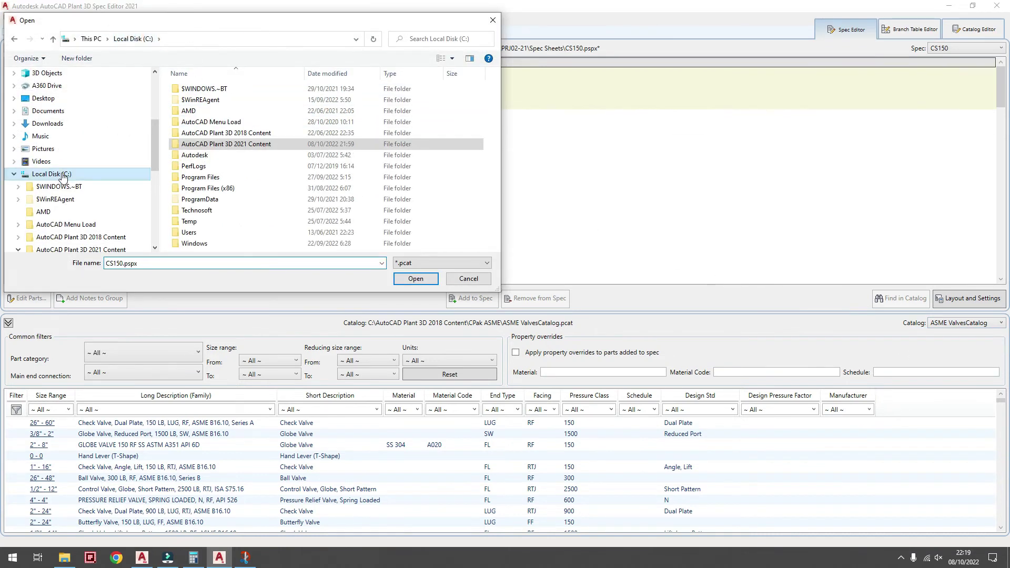
click(242, 146)
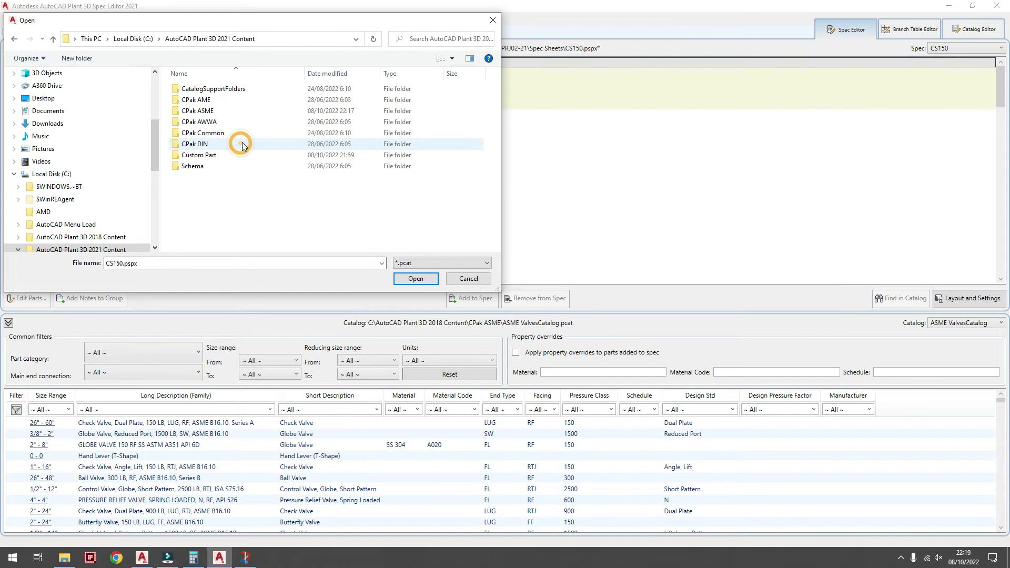
double_click(219, 112)
click(217, 122)
click(424, 282)
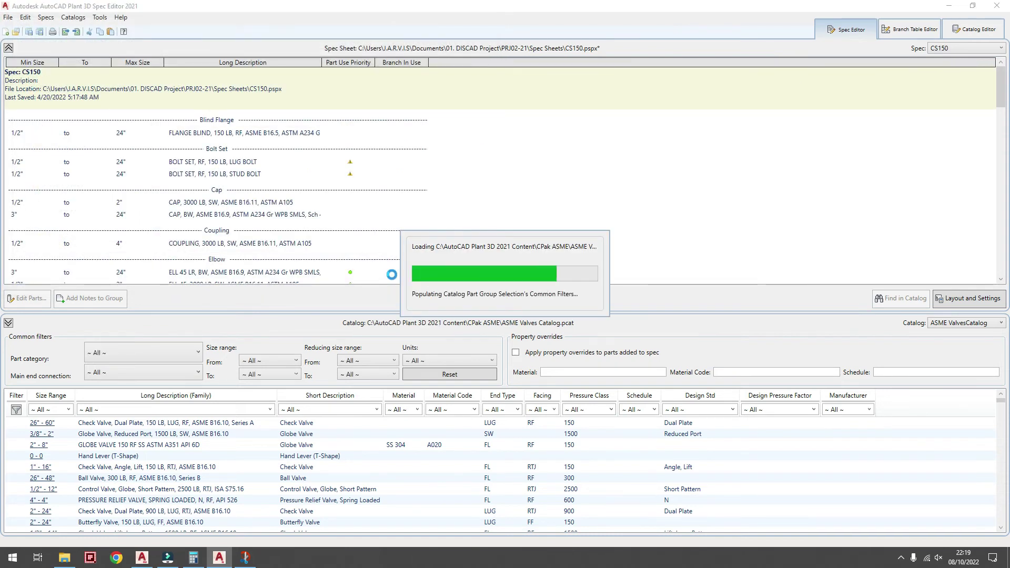
- Filter to DIAPHRAGM VALVE and add the 1/2" diaphragm valve to the CS150 spec
click(376, 409)
scroll(406, 264, down, 3)
scroll(406, 351, down, 2)
click(319, 284)
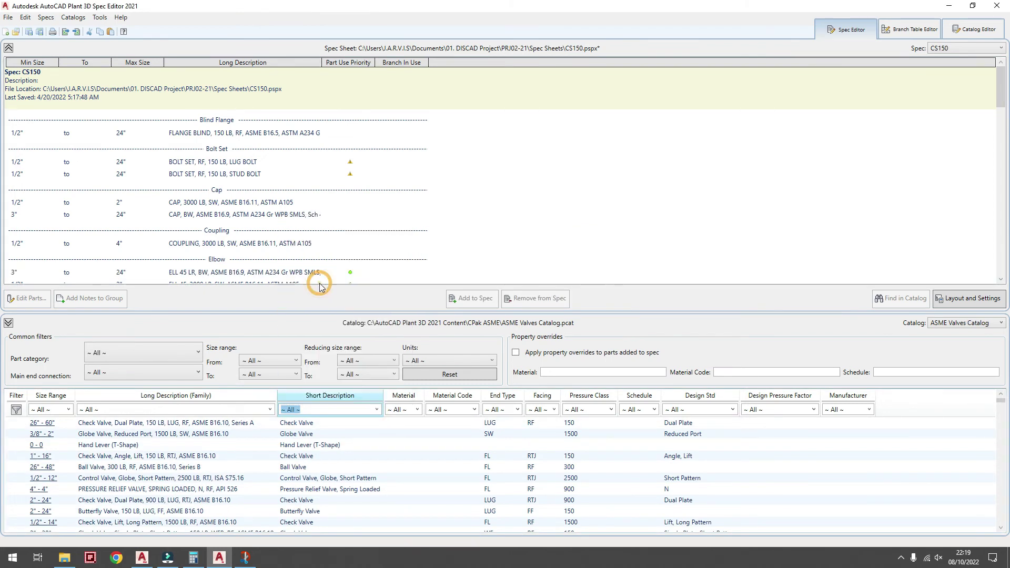
click(252, 435)
click(469, 301)
- Review the CS150 spec's new valve row and save the spec
scroll(407, 252, down, 5)
scroll(405, 251, down, 5)
scroll(404, 251, down, 3)
click(234, 196)
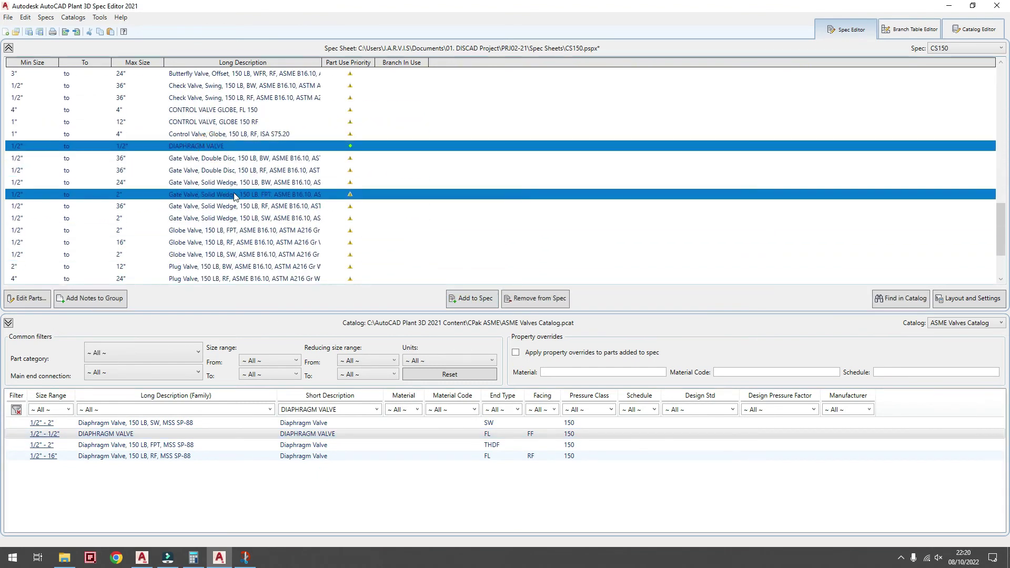
scroll(410, 218, up, 3)
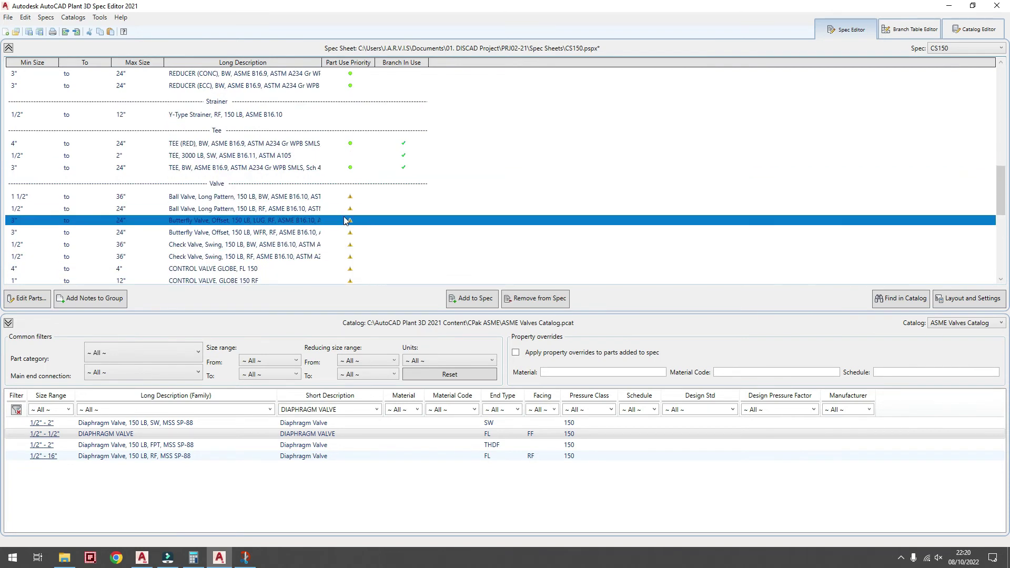
scroll(410, 219, up, 3)
click(29, 35)
click(962, 324)
click(945, 370)
- Load ASME Pipes and Fittings and filter to FLANGE WN with FF facing, class 150
click(204, 112)
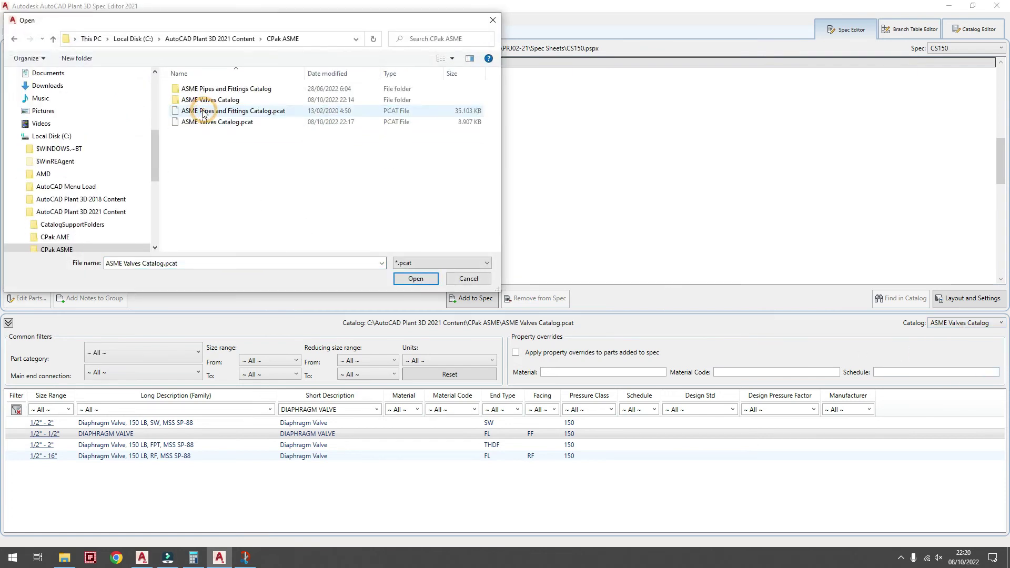
click(416, 279)
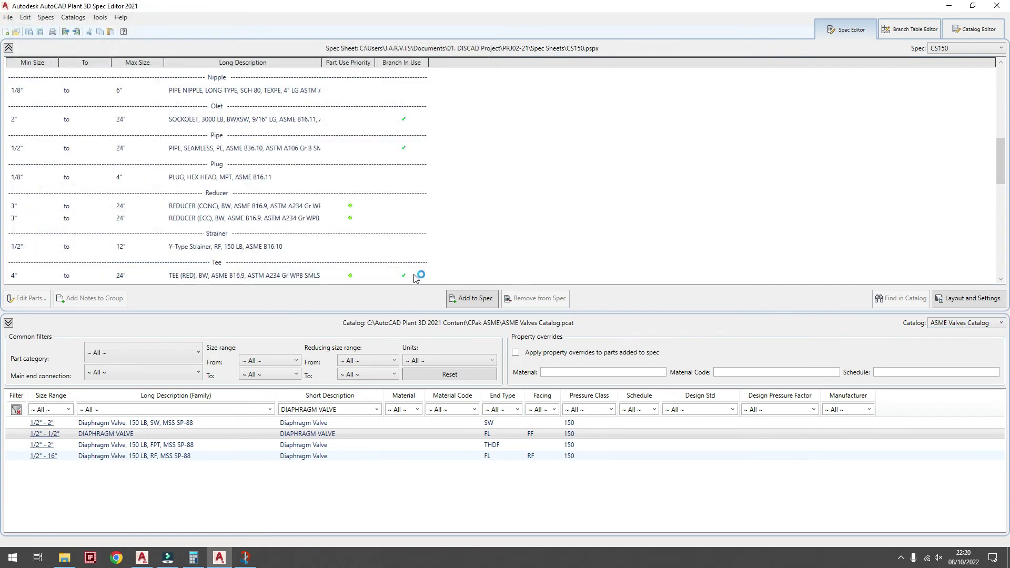
click(377, 409)
drag(377, 242, 376, 289)
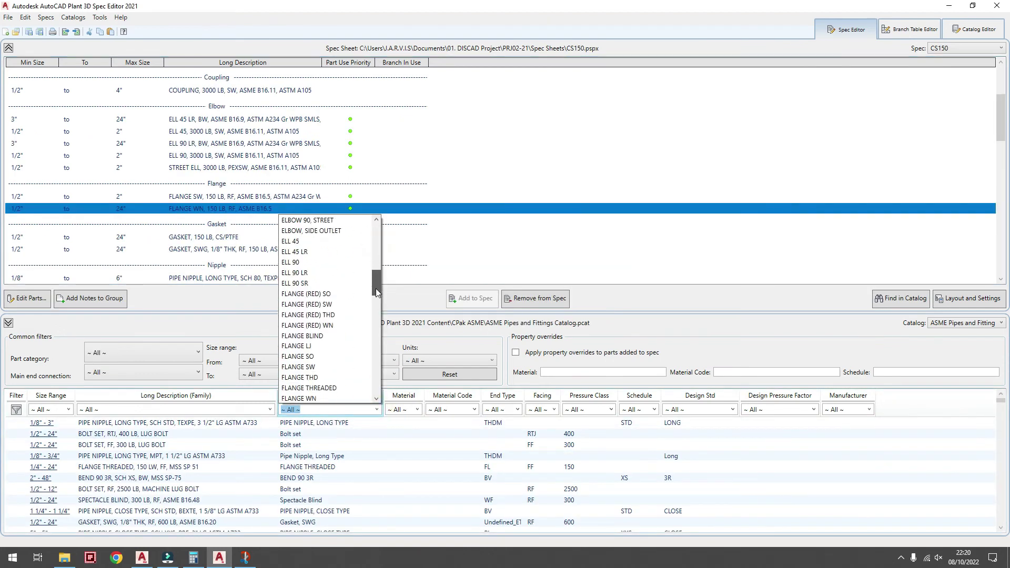
key(Escape)
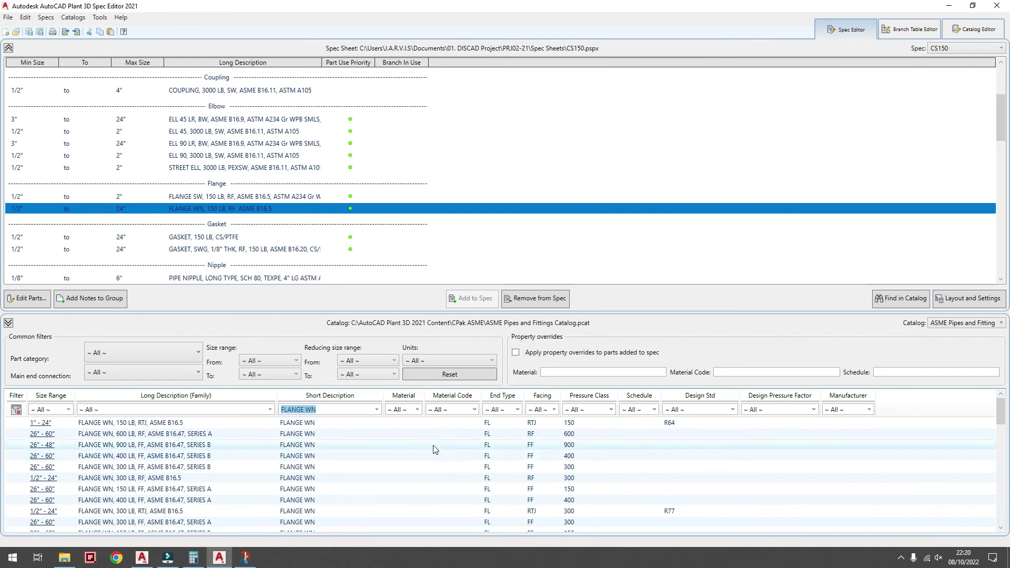
click(533, 443)
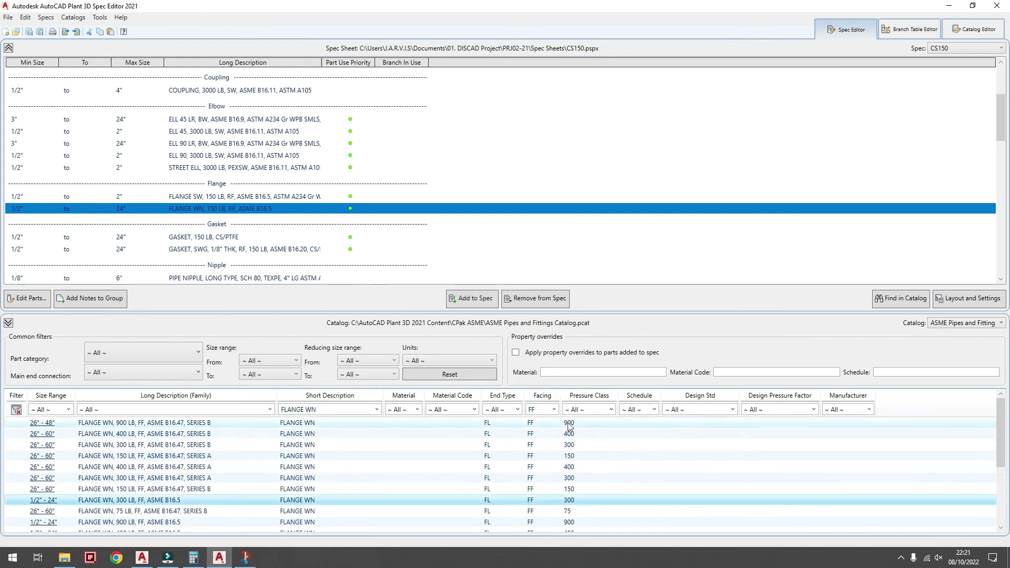
click(589, 410)
click(576, 284)
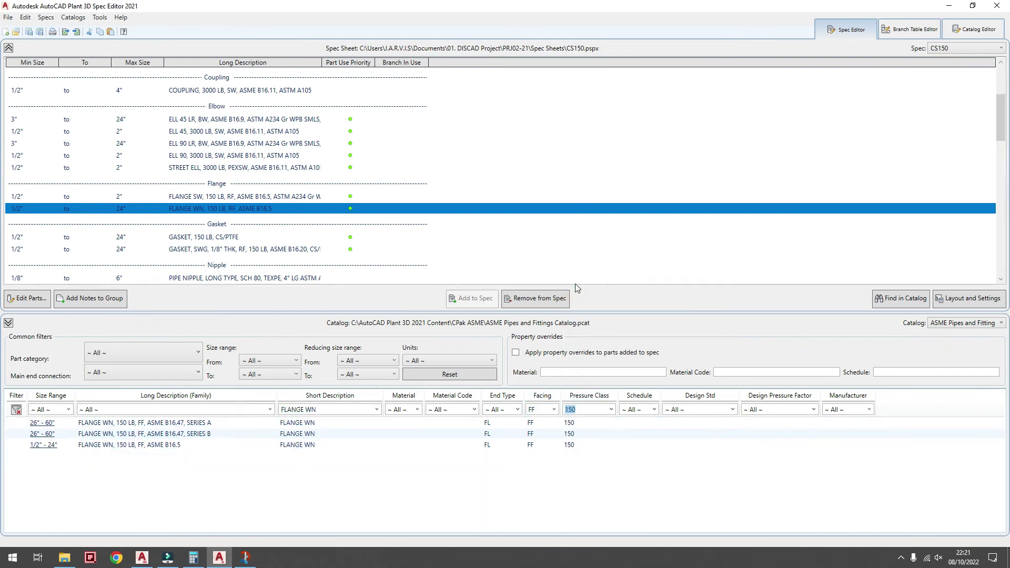
- Add the 1/2"–24" FF weld-neck flange to CS150 and save the spec
click(154, 445)
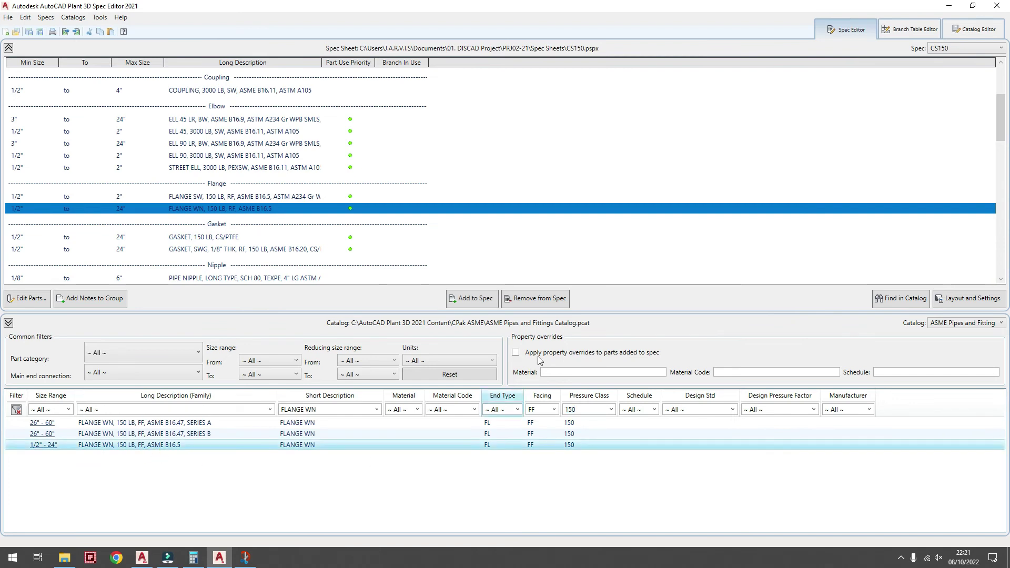
click(479, 300)
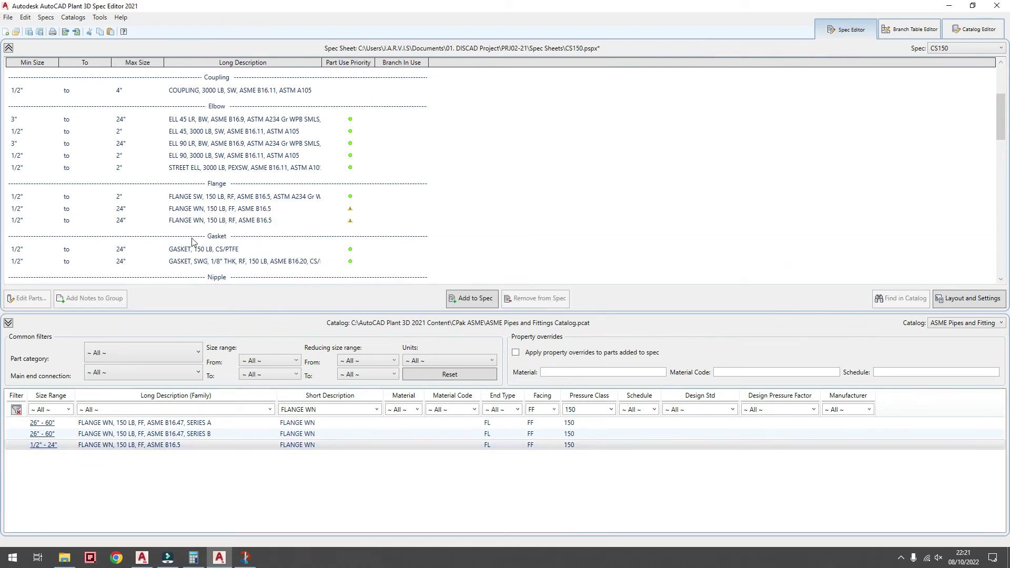
click(210, 221)
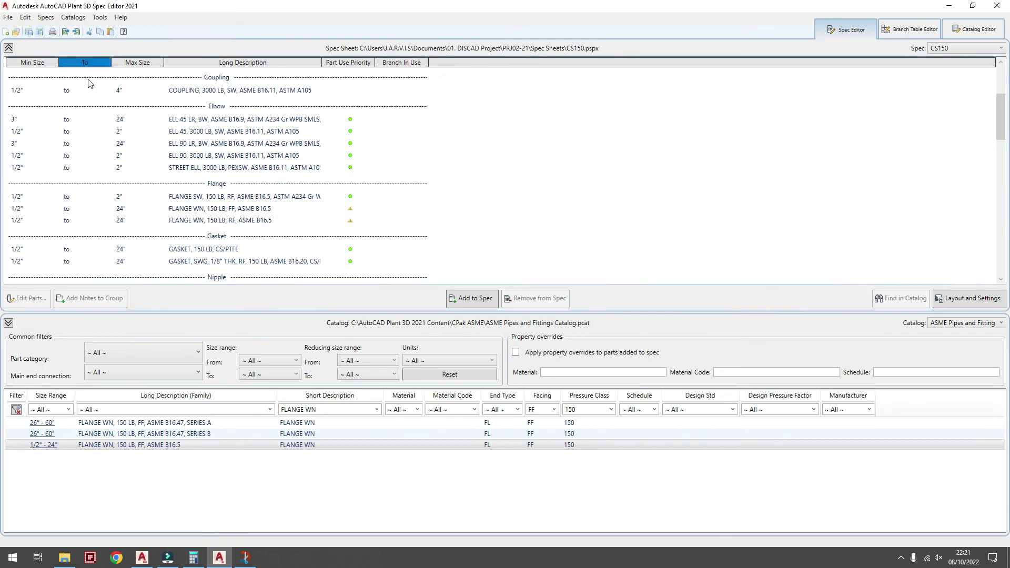
click(169, 157)
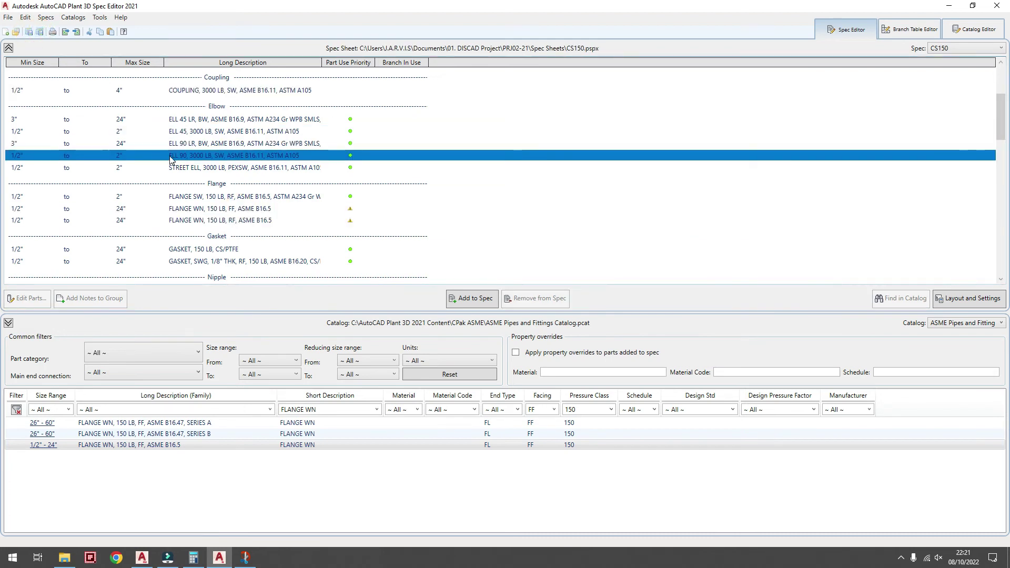
- Make PRJ02-21 the current project and open Piping.dwg from Plant 3D Drawings
click(951, 10)
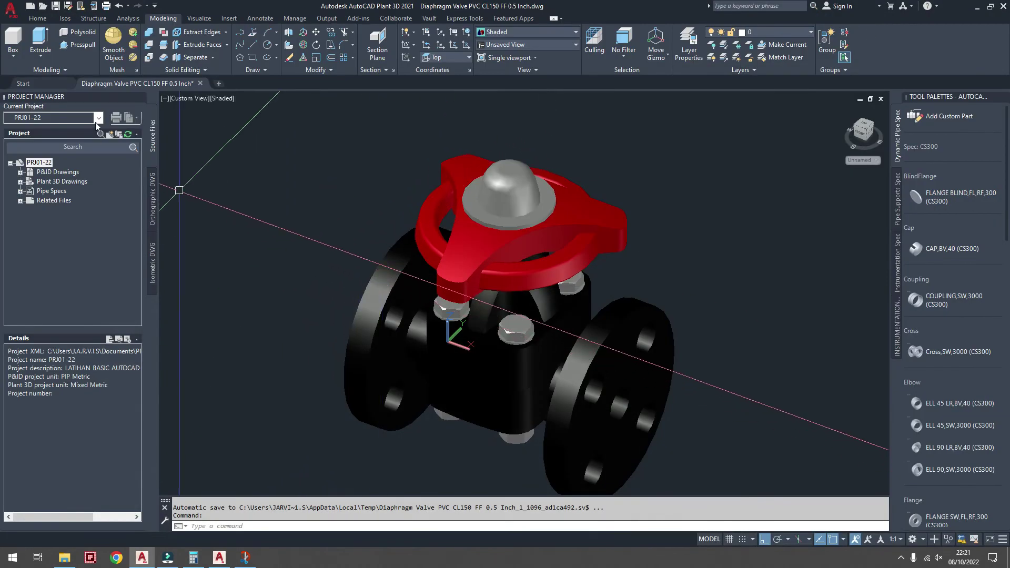
click(87, 120)
click(34, 178)
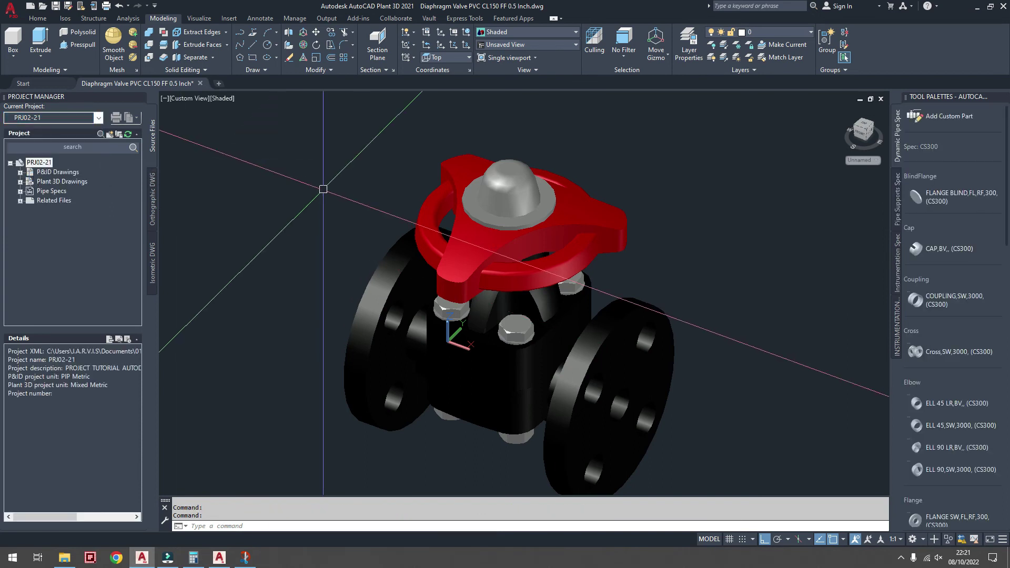
click(20, 181)
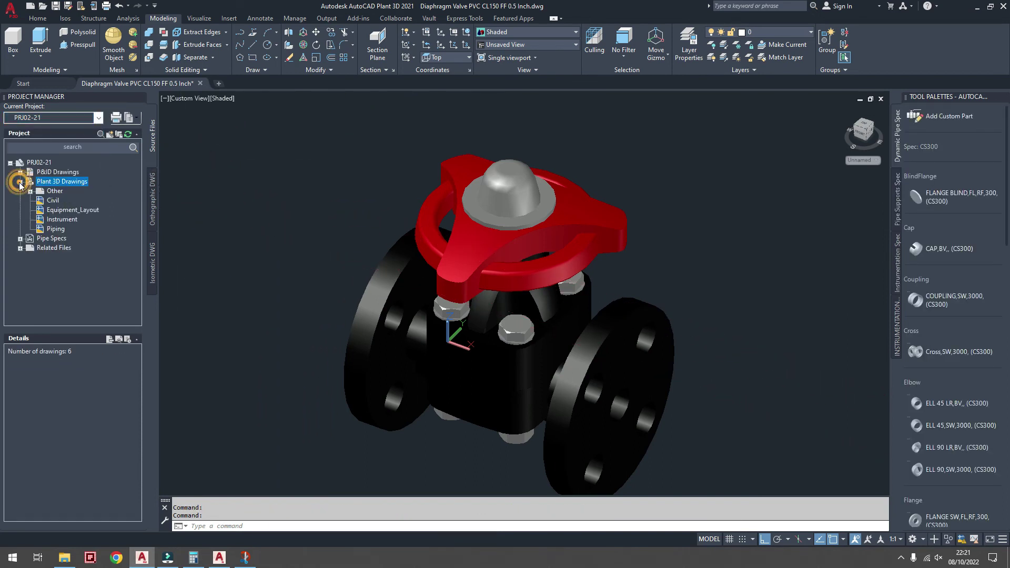
click(56, 229)
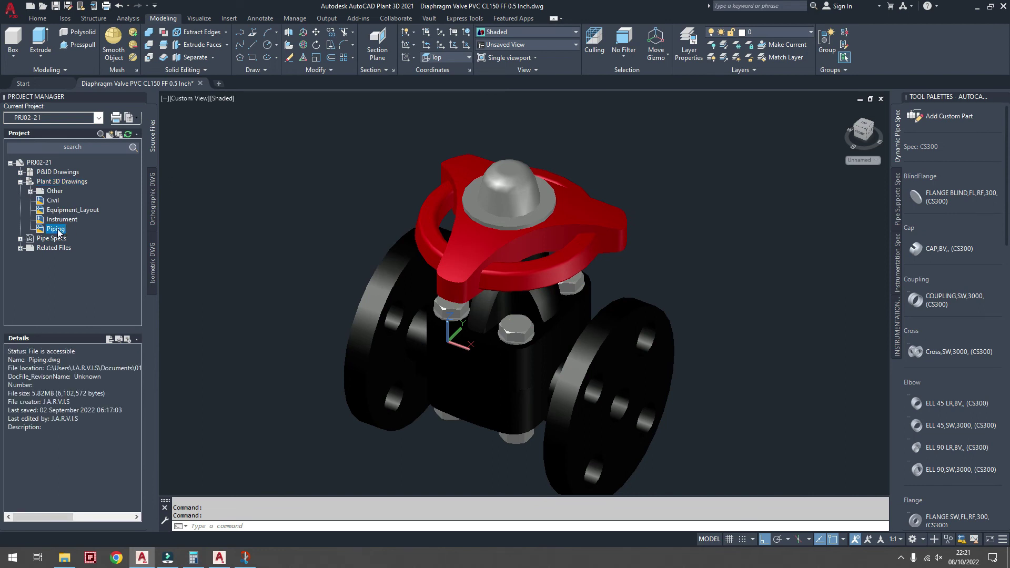
double_click(56, 228)
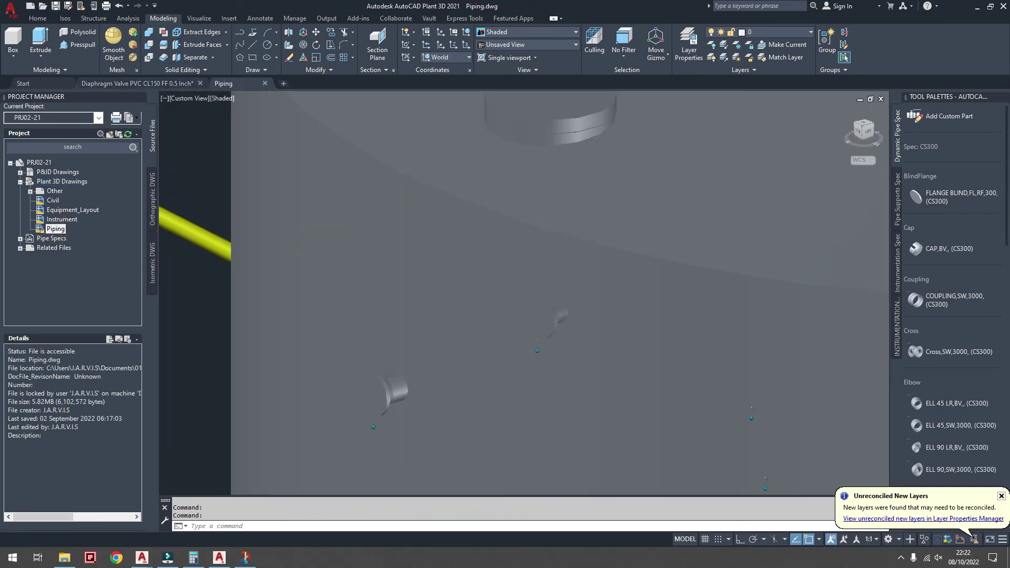
scroll(624, 248, down, 2)
scroll(474, 258, up, 5)
scroll(304, 270, up, 4)
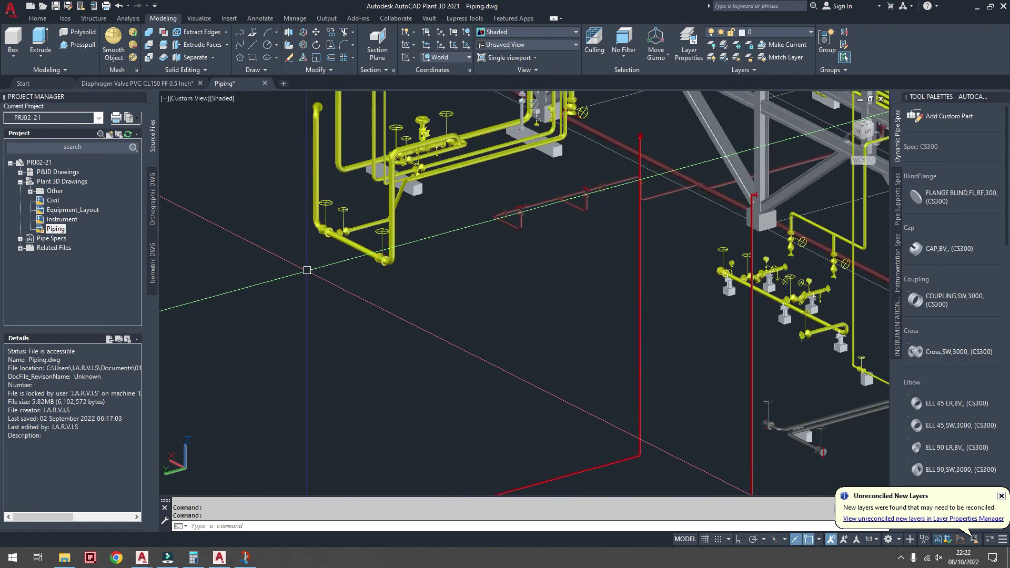
scroll(382, 299, up, 3)
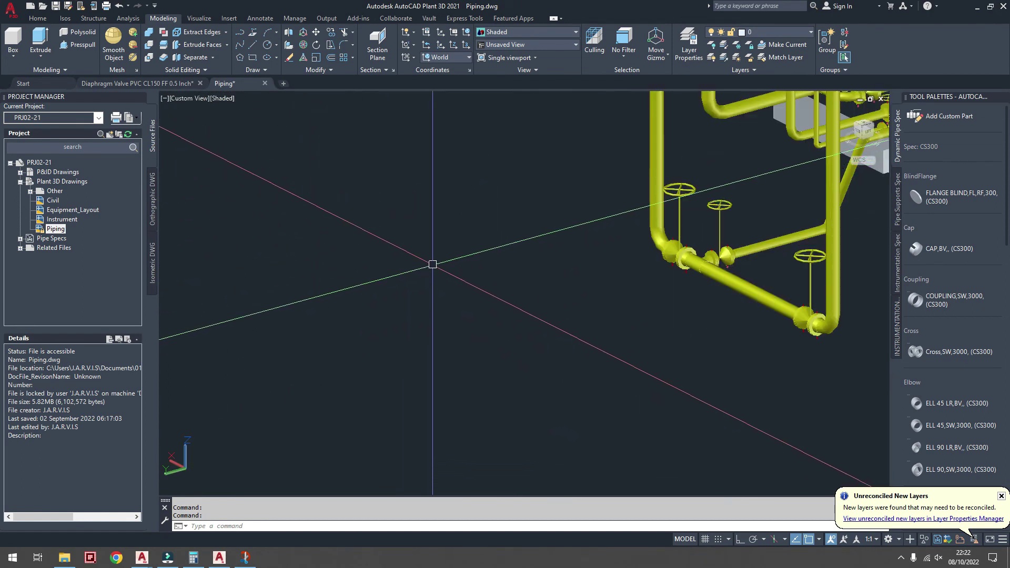
click(38, 19)
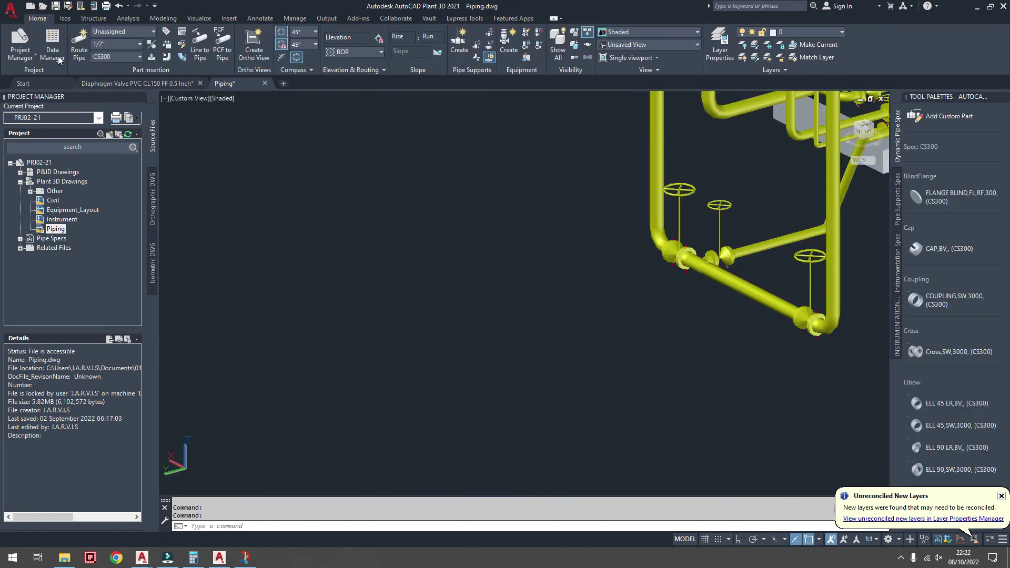
- Set the routing spec to CS150 and route a straight 1/2" pipe segment
click(140, 56)
click(113, 113)
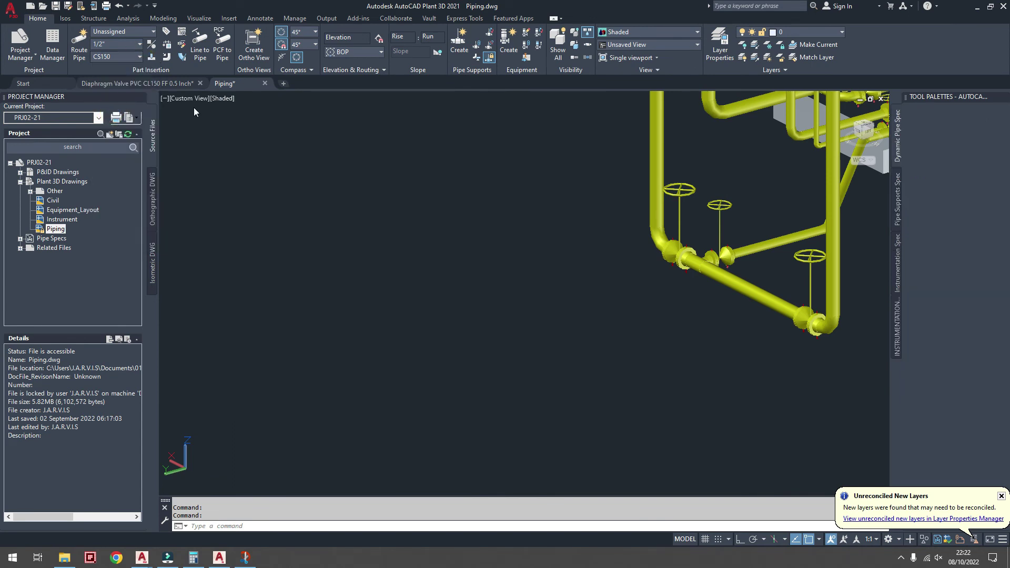
click(79, 42)
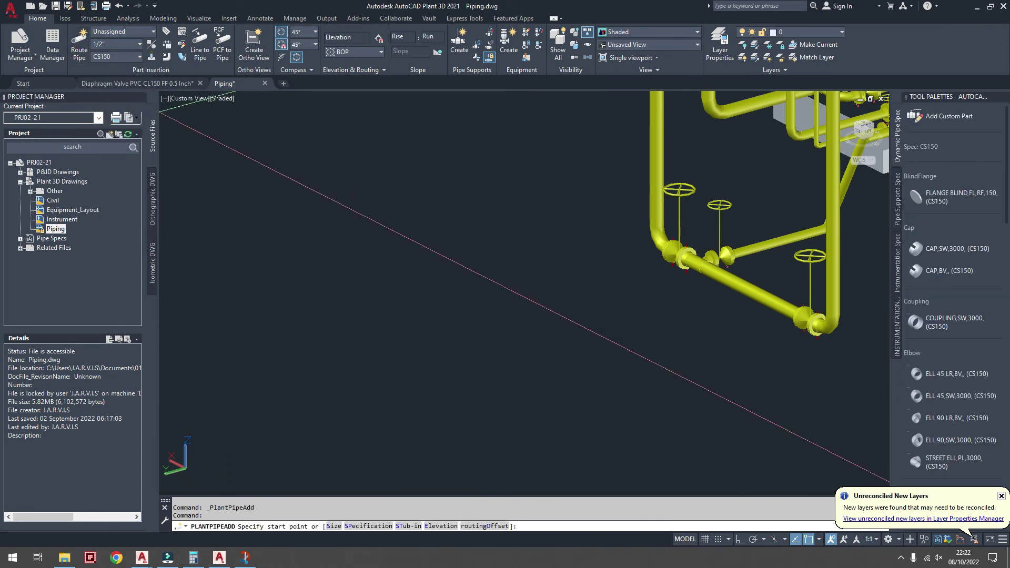
click(416, 318)
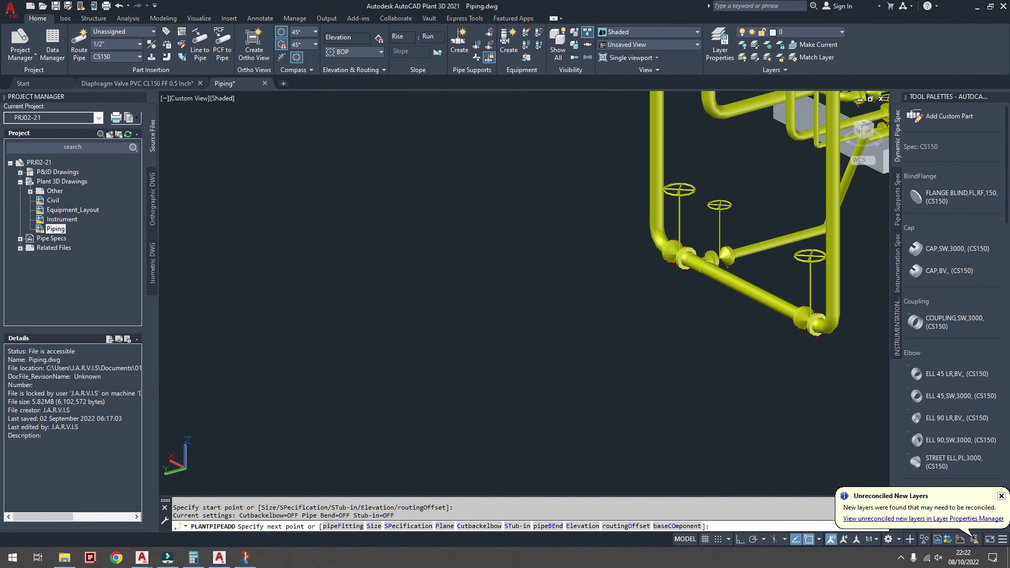
scroll(421, 316, up, 2)
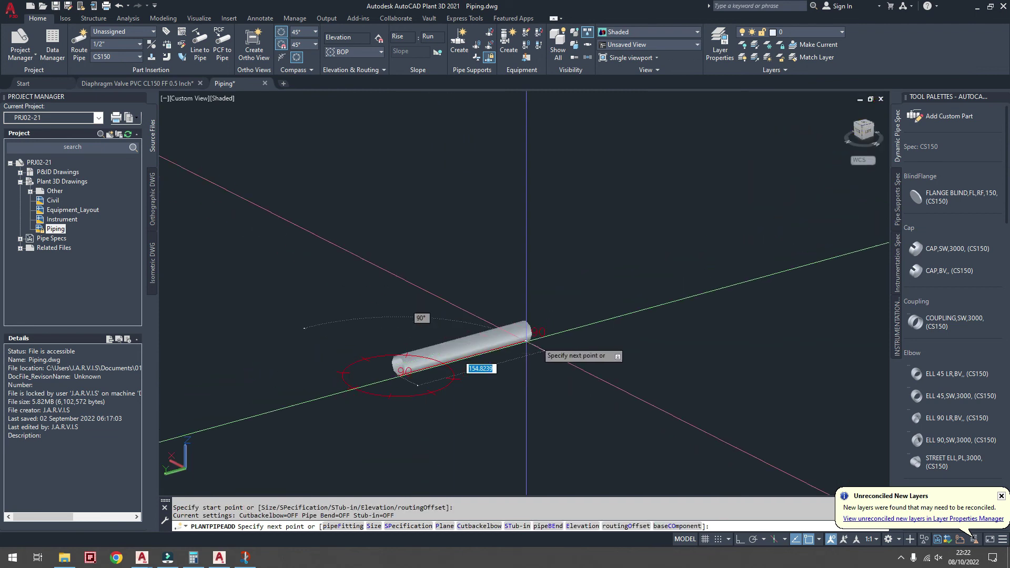
click(611, 337)
right_click(615, 336)
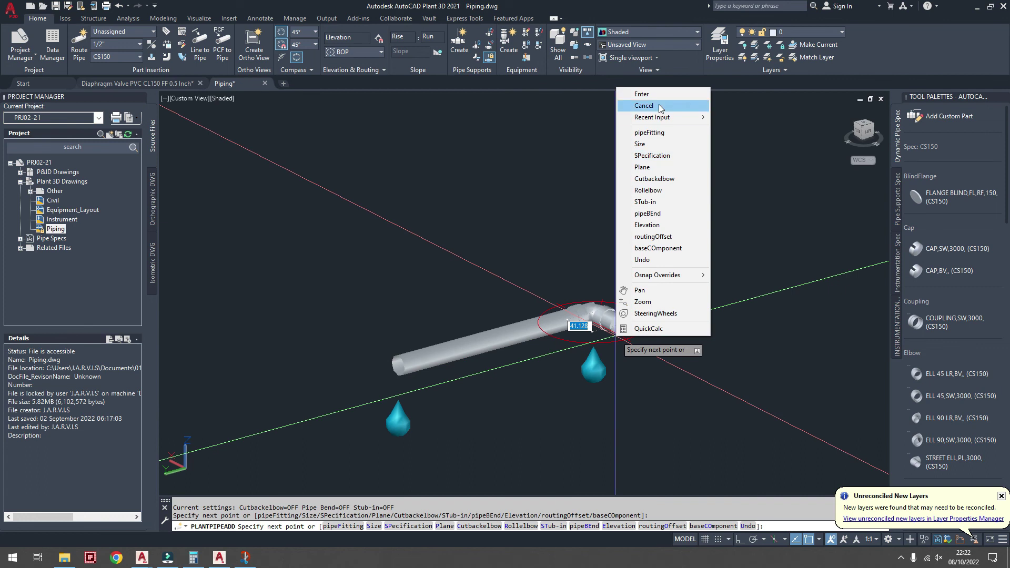
click(642, 94)
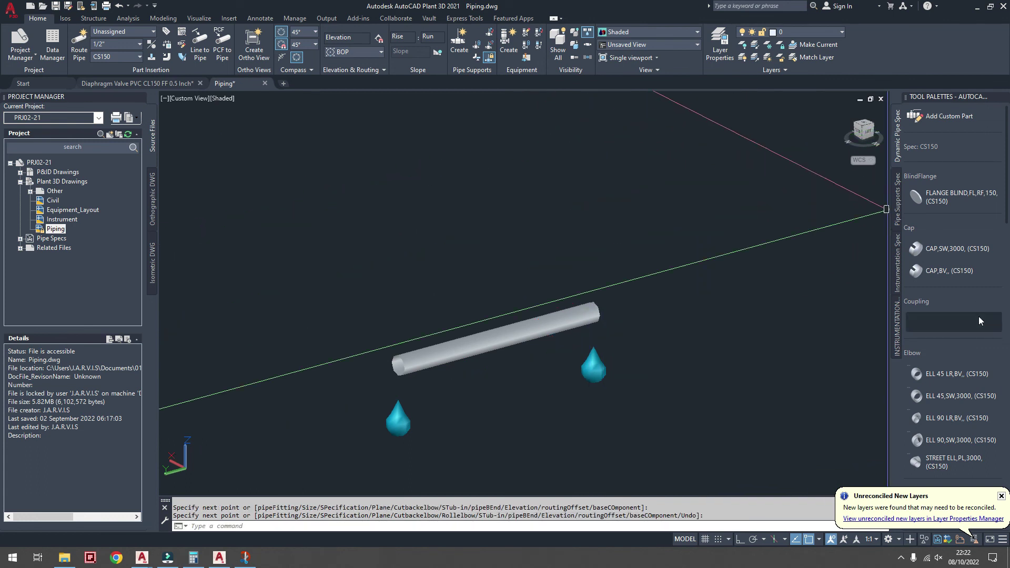
- Place the CS150 DIAPHRAGM VALVE on the pipe at the default rotation
scroll(976, 317, down, 5)
scroll(974, 313, down, 5)
scroll(974, 315, down, 5)
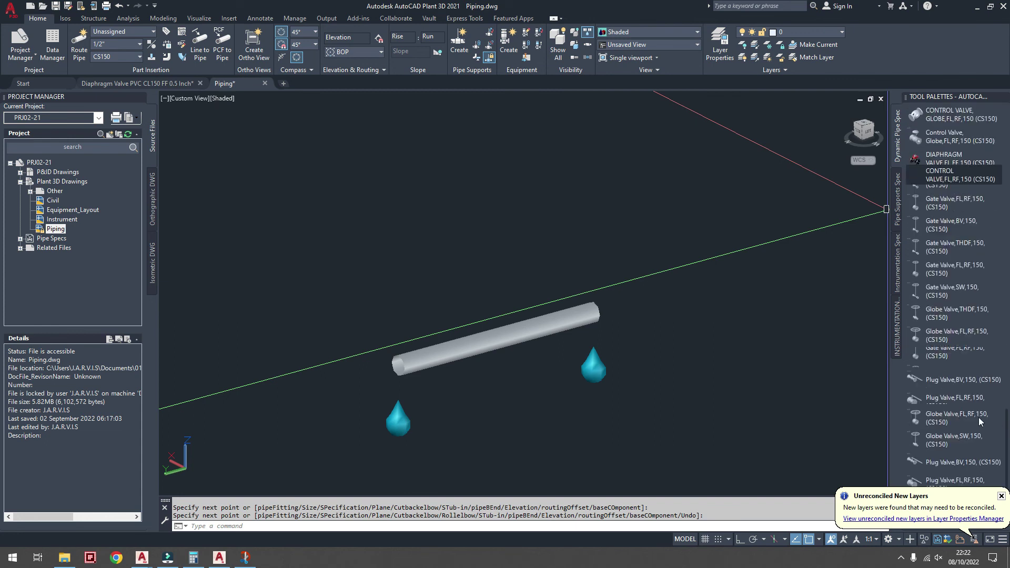
scroll(968, 406, up, 2)
scroll(968, 406, up, 1)
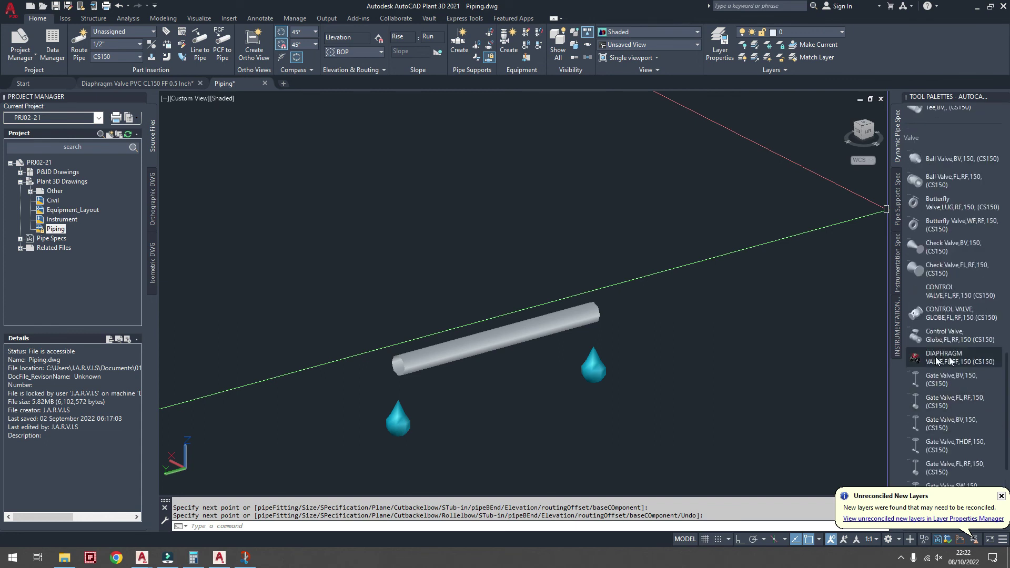
click(947, 362)
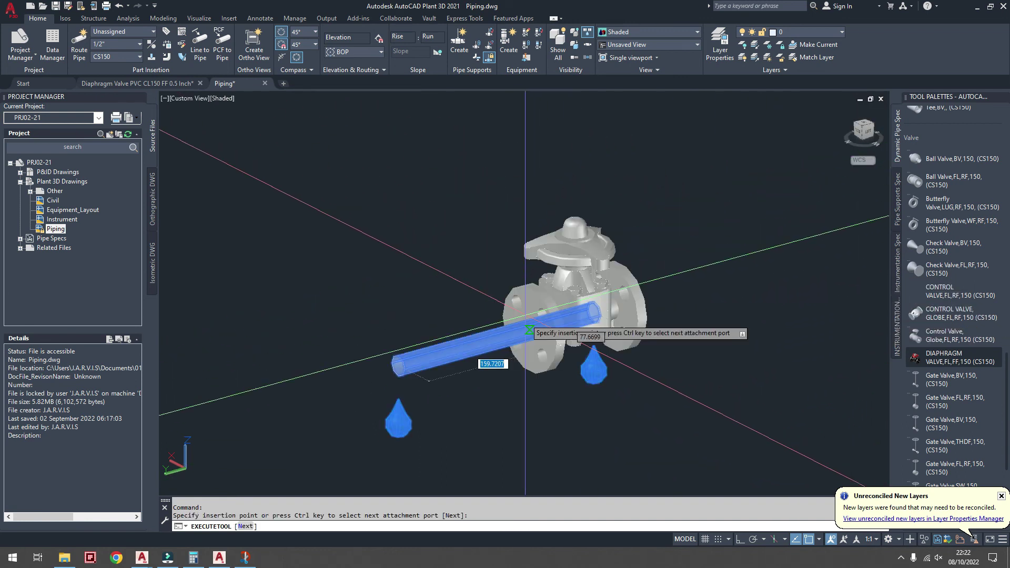
click(526, 355)
key(Return)
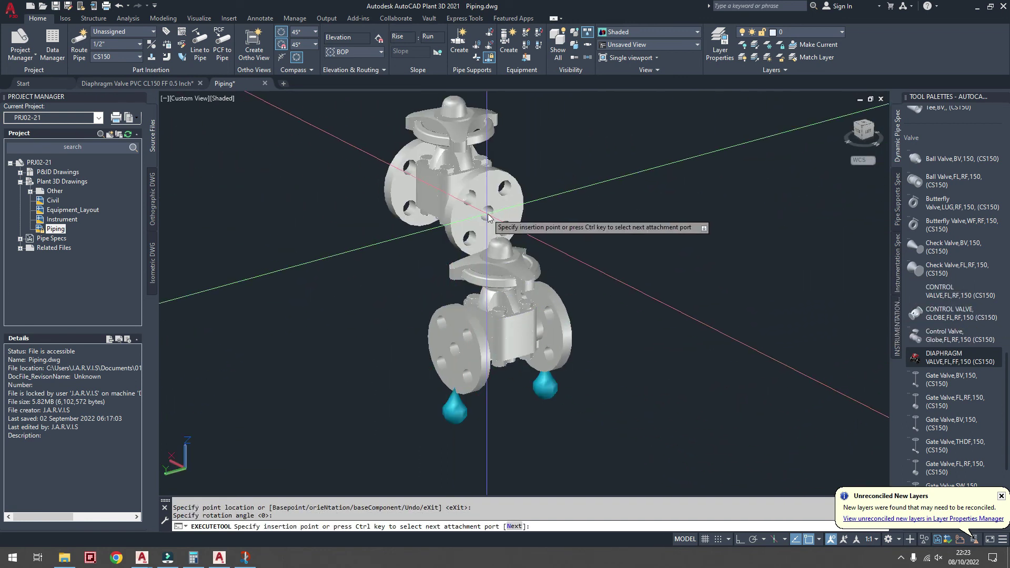
- Route pipe runs out from the valve's right and left flanges
click(796, 259)
key(Return)
click(450, 352)
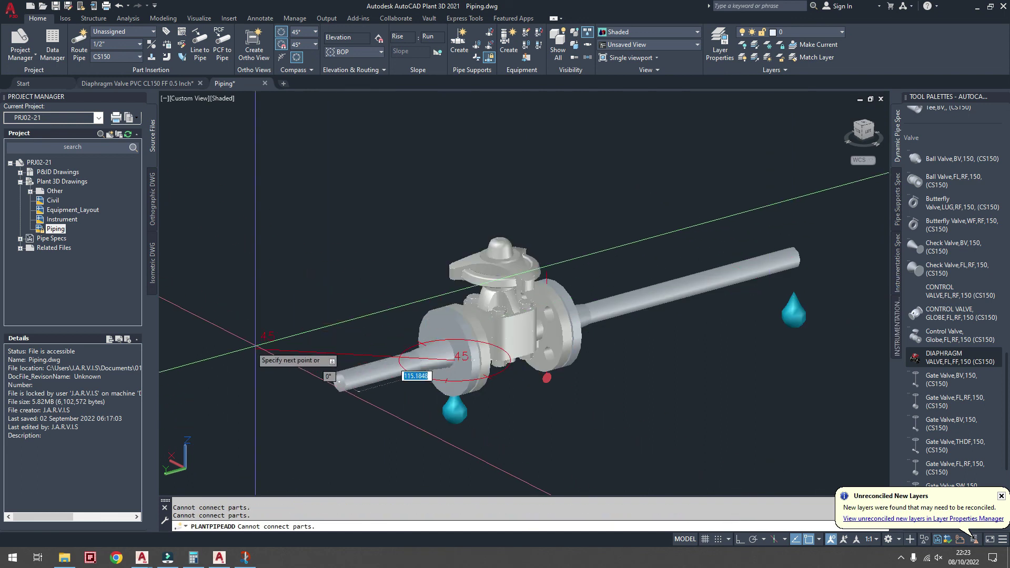
key(Return)
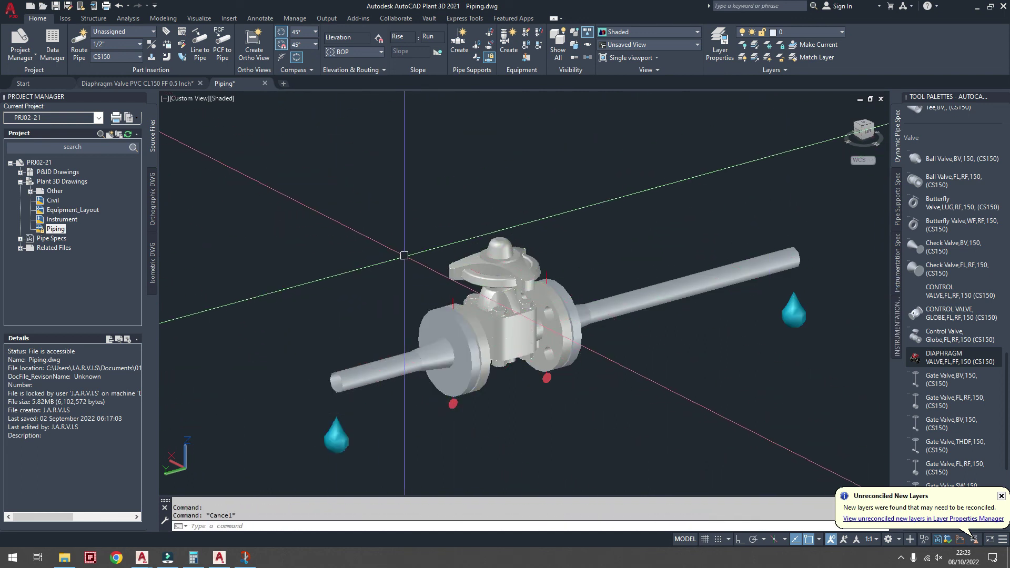
- Orbit the model to view the diaphragm valve and its connecting pipes from the front
right_click(416, 266)
click(487, 296)
mouse_move(488, 296)
mouse_down()
mouse_move(565, 325)
mouse_move(489, 332)
mouse_move(509, 337)
mouse_up()
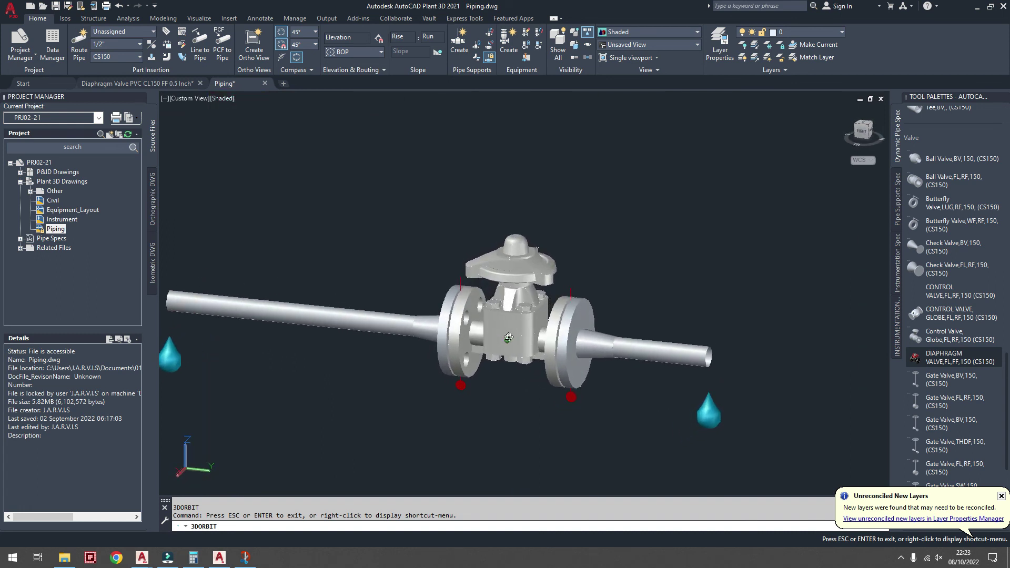
right_click(628, 325)
click(642, 329)
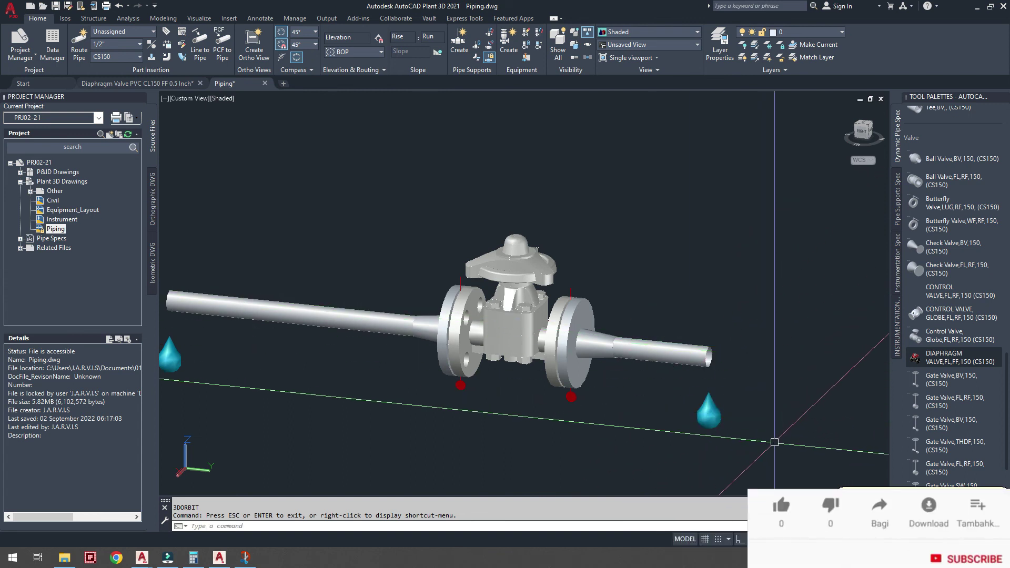